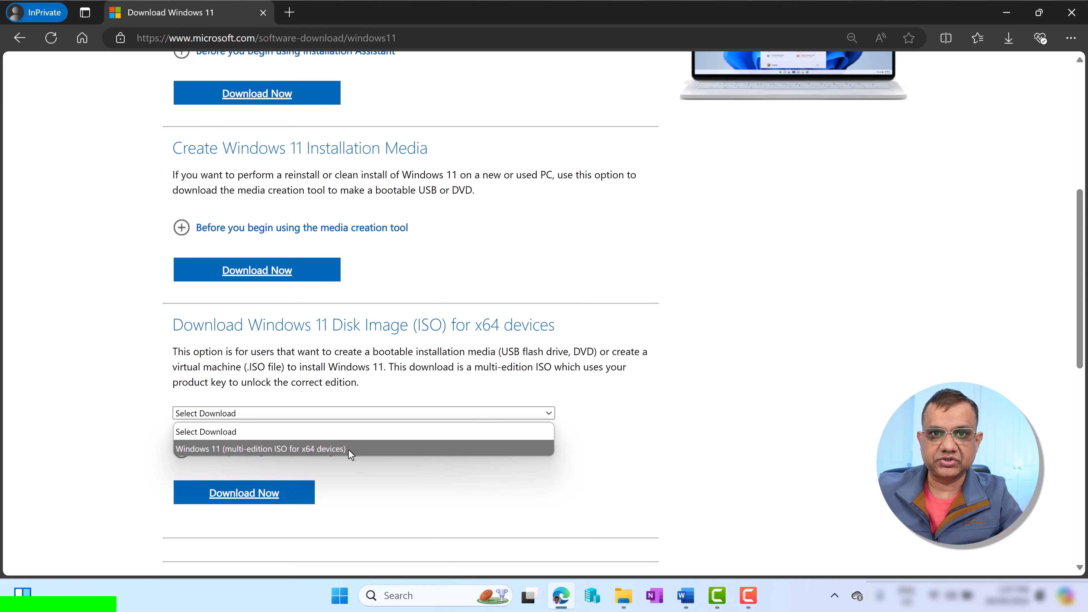
Download the Windows 11 multi-edition ISO in English (United States), 64-bit
click(349, 450)
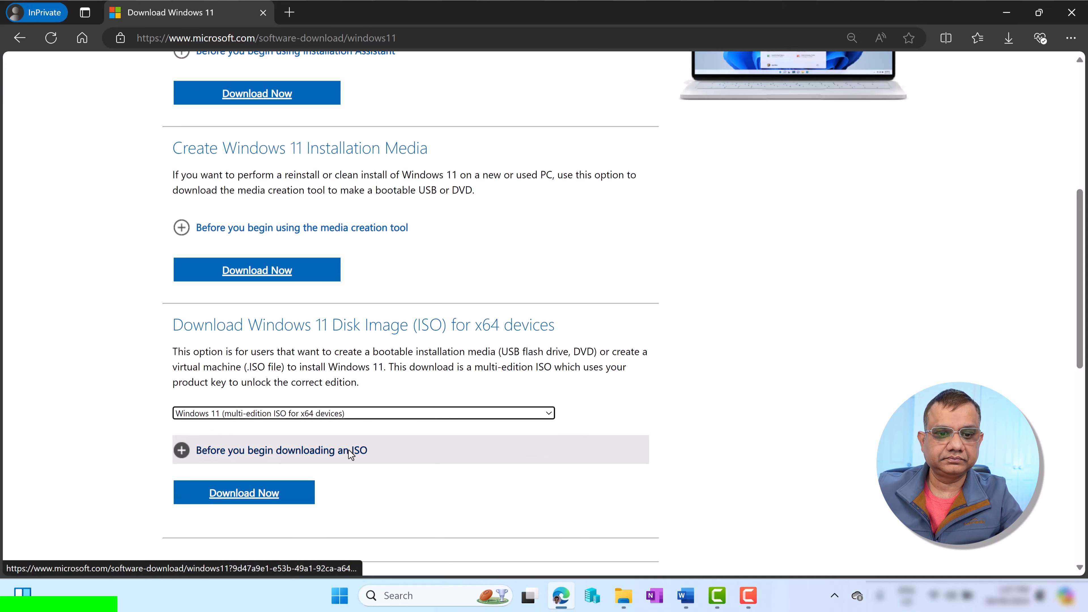
click(238, 500)
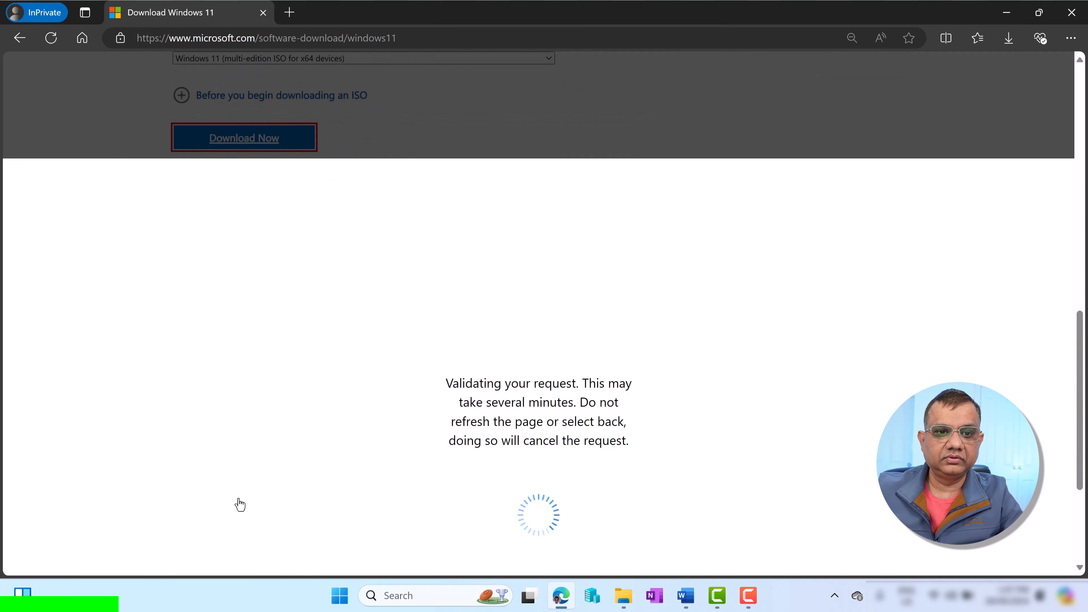
click(378, 288)
click(253, 362)
click(210, 348)
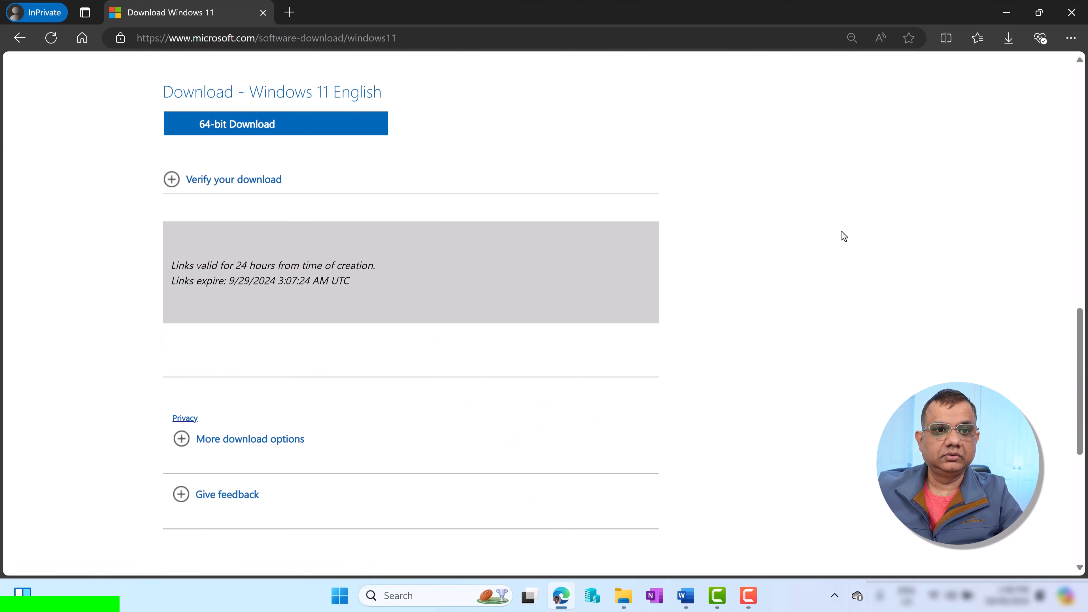
click(334, 130)
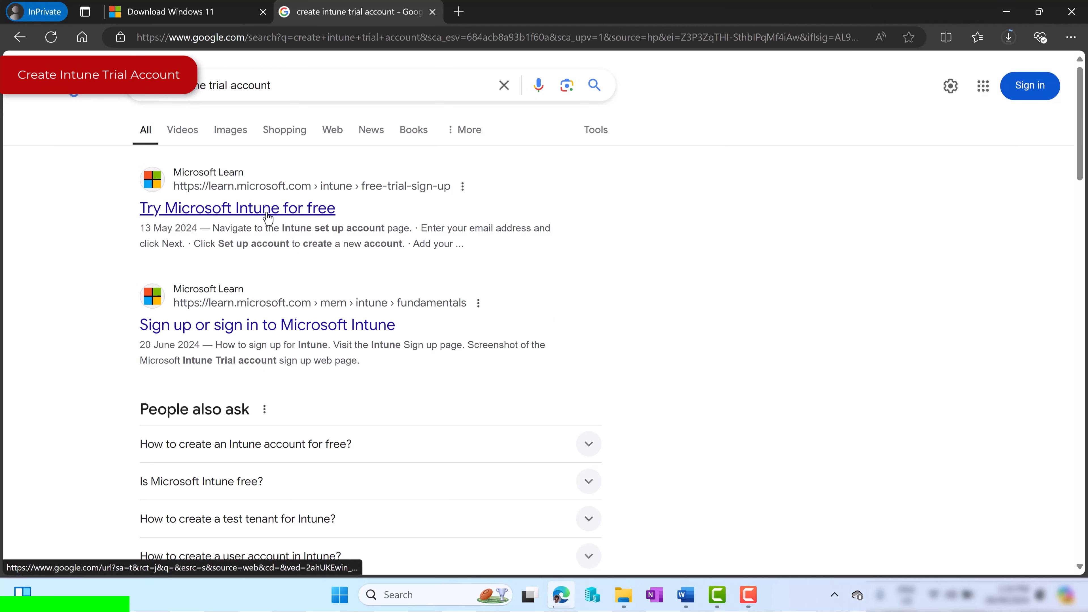
Follow the 'Try Microsoft Intune for free' article to its Intune set up account page link
ctrl+click(251, 210)
key(ctrl+Tab)
scroll(696, 319, down, 8)
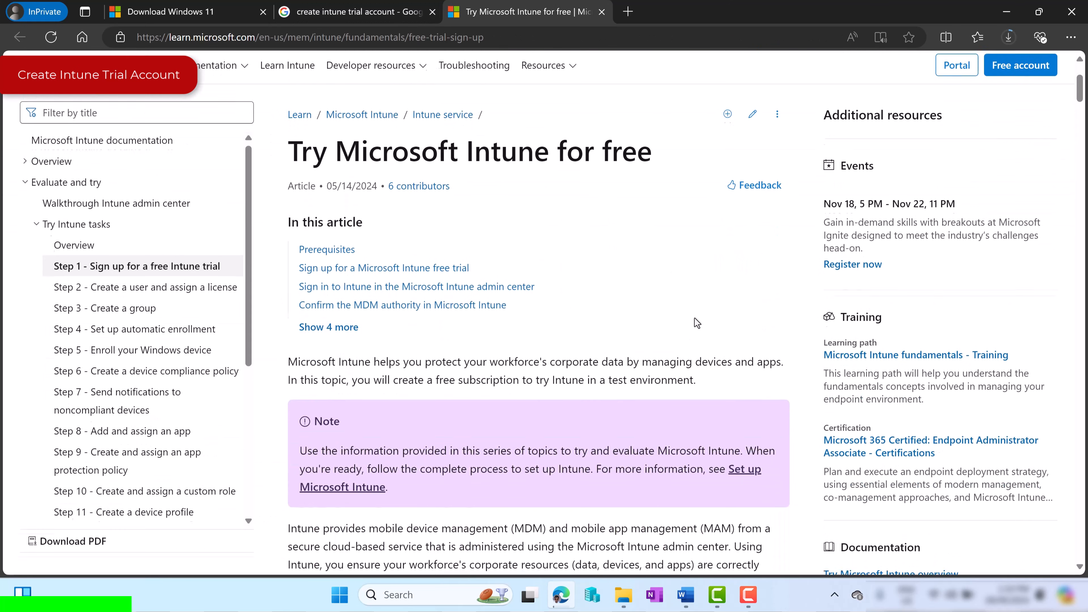
scroll(694, 318, down, 6)
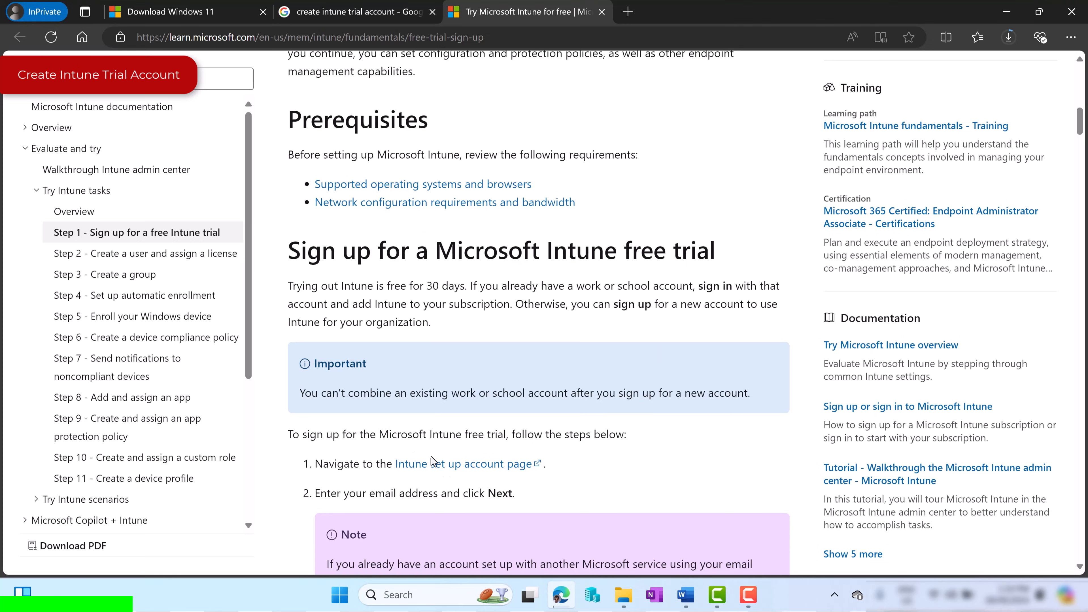
click(495, 469)
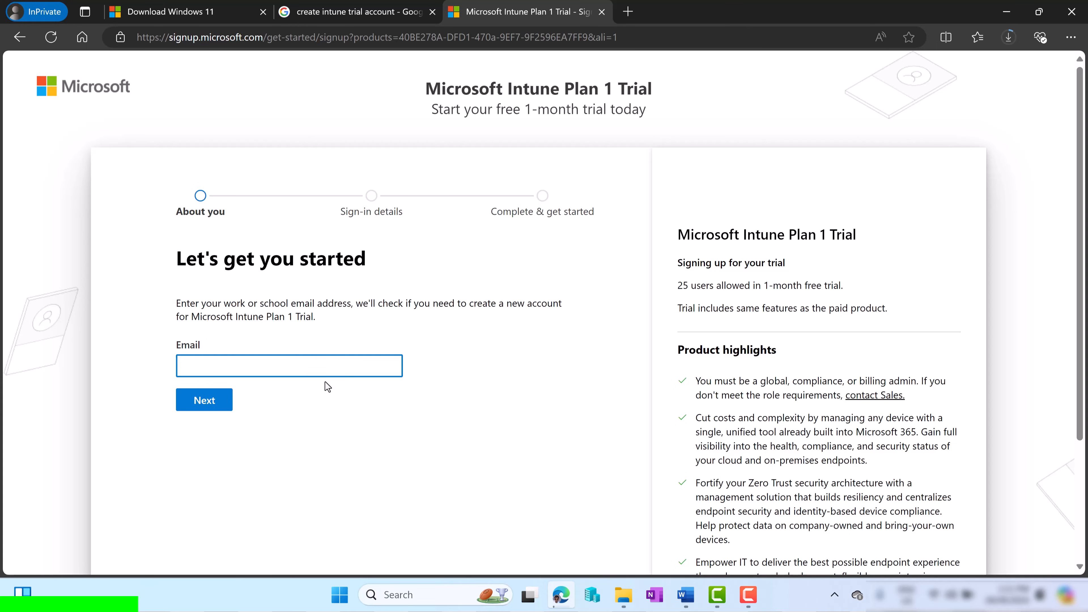
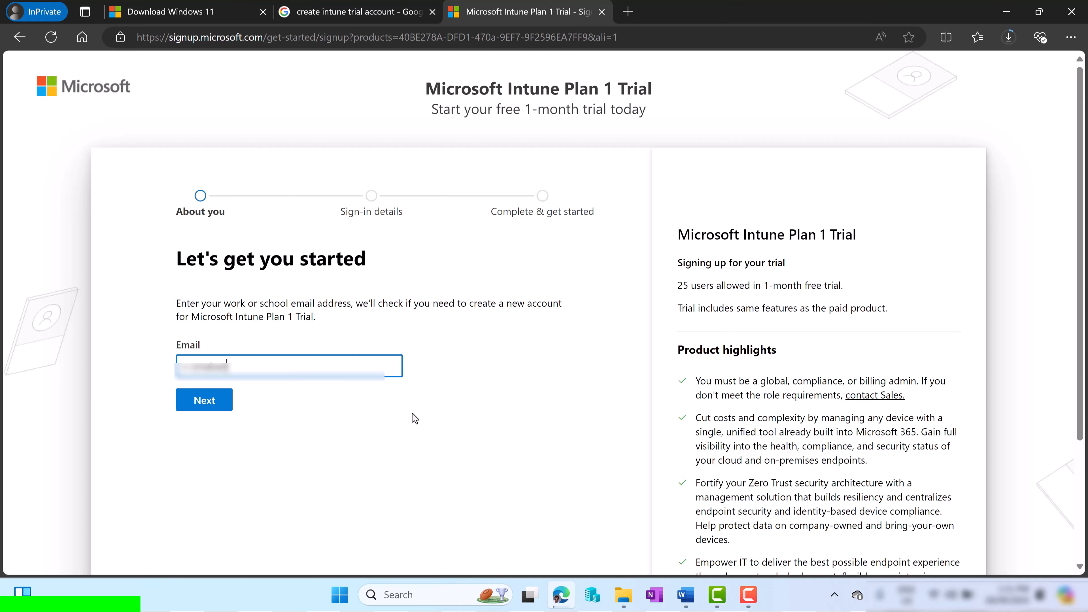
Enter the contact e-mail address and begin creating a new trial account
key(Return)
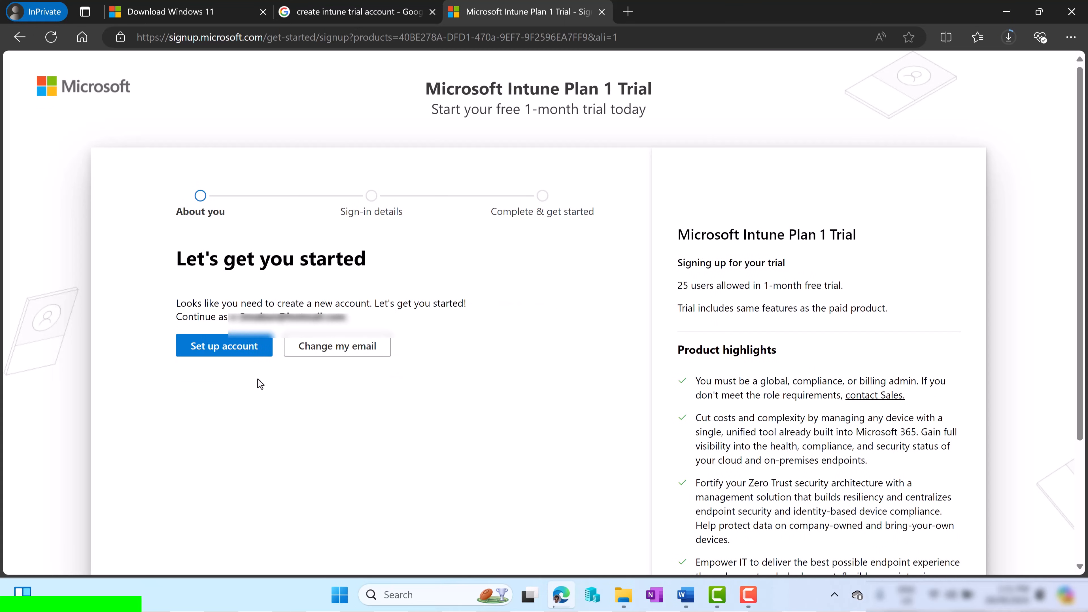
click(227, 356)
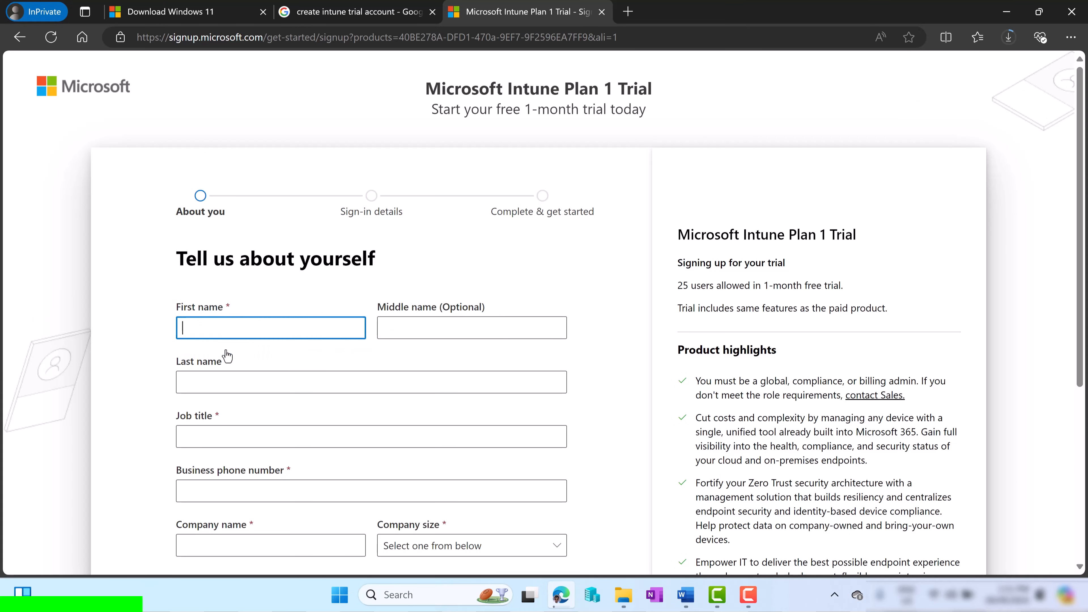
Fill in the first and last name, job title 'Training', phone number and company name
text(Manish)
key(Tab)
key(Tab)
text(Bangia)
key(Tab)
text(Training)
key(Tab)
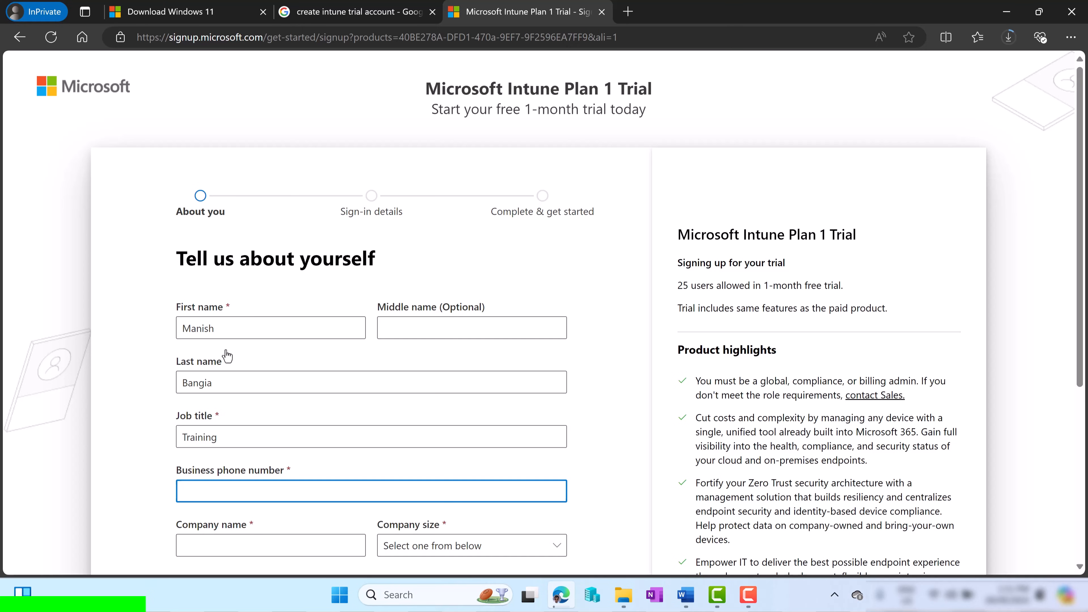
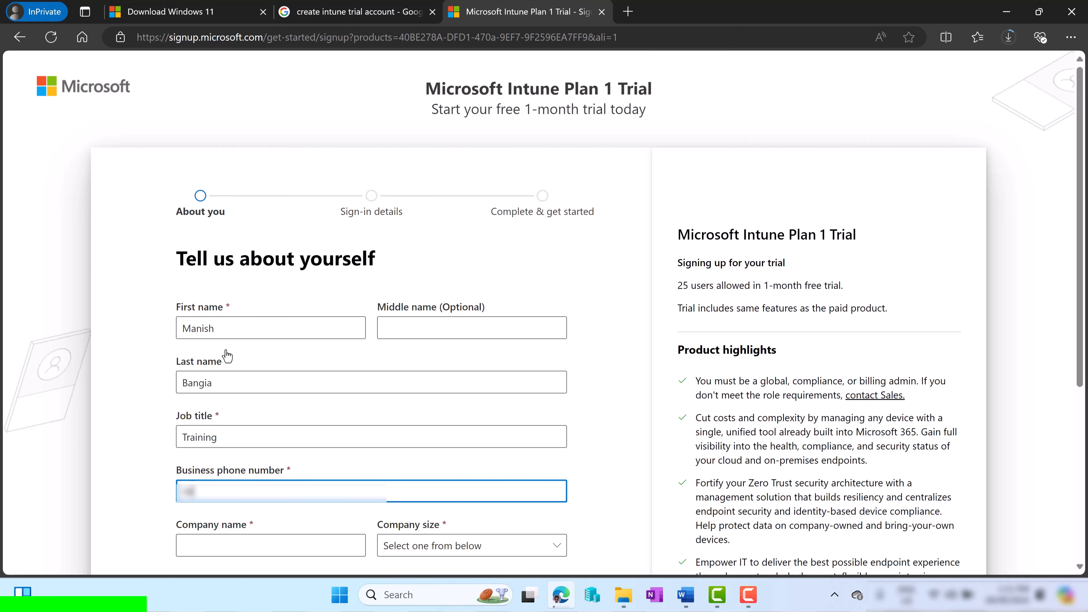
key(Tab)
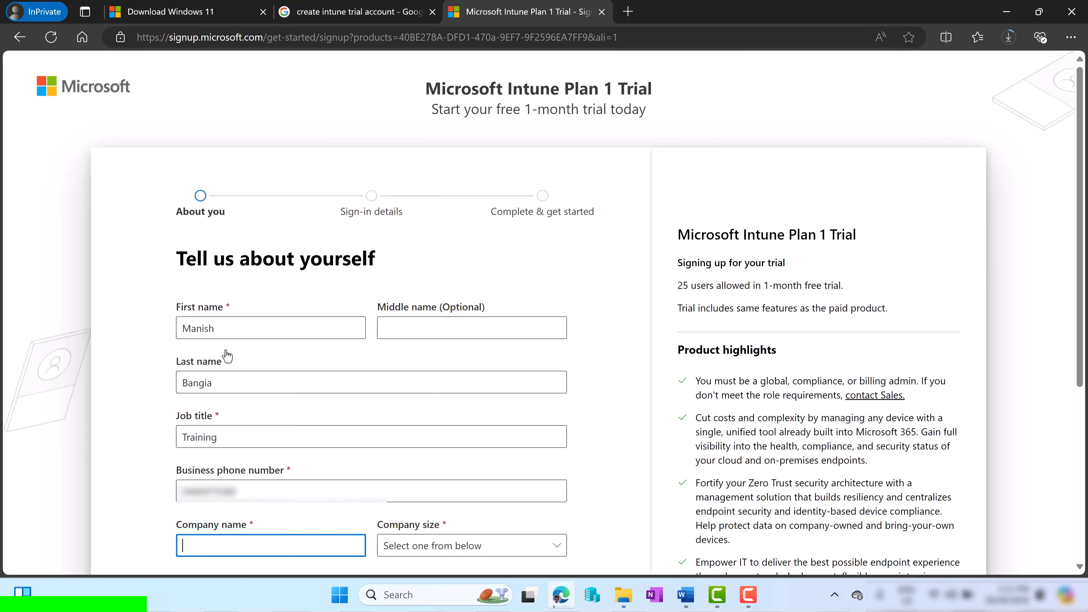
text(ManishBangia)
Set company size to 1 person and country to Australia, then submit the details
scroll(322, 343, down, 2)
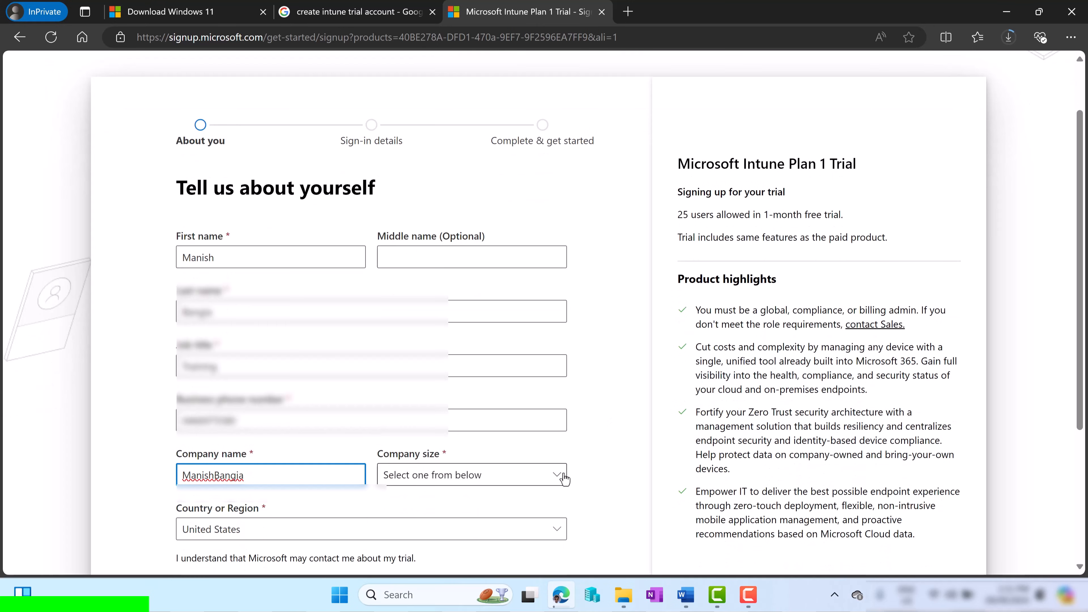
click(563, 478)
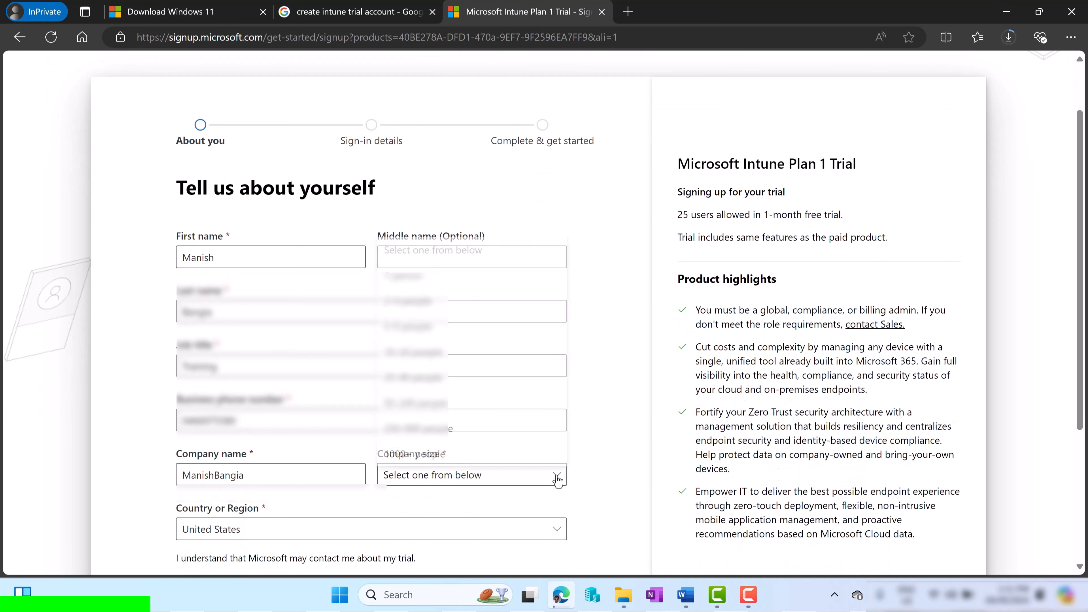
click(498, 281)
scroll(554, 421, down, 4)
click(480, 397)
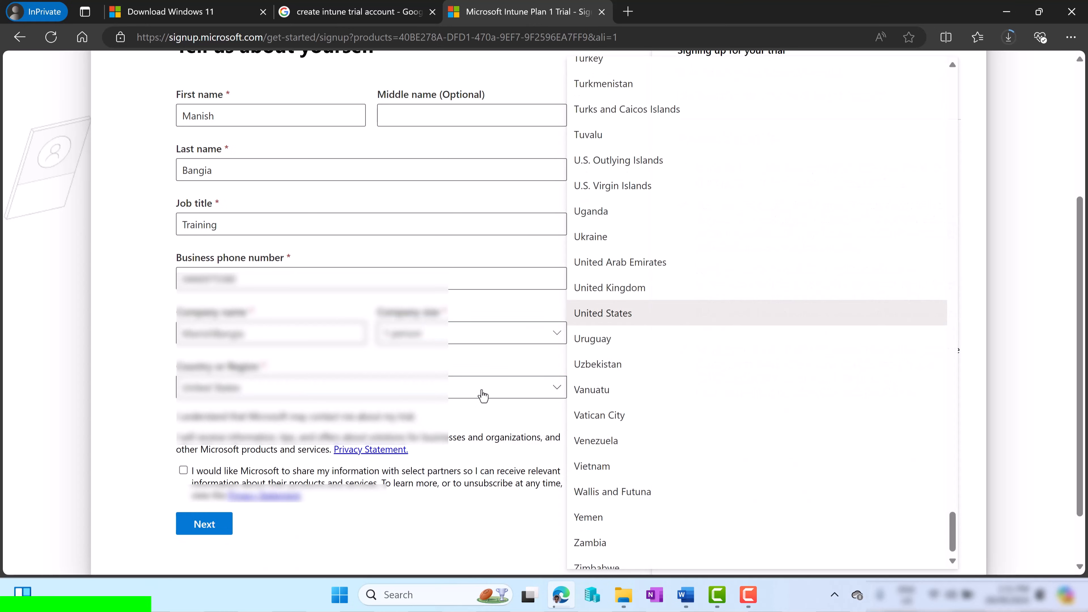
scroll(935, 438, up, 7)
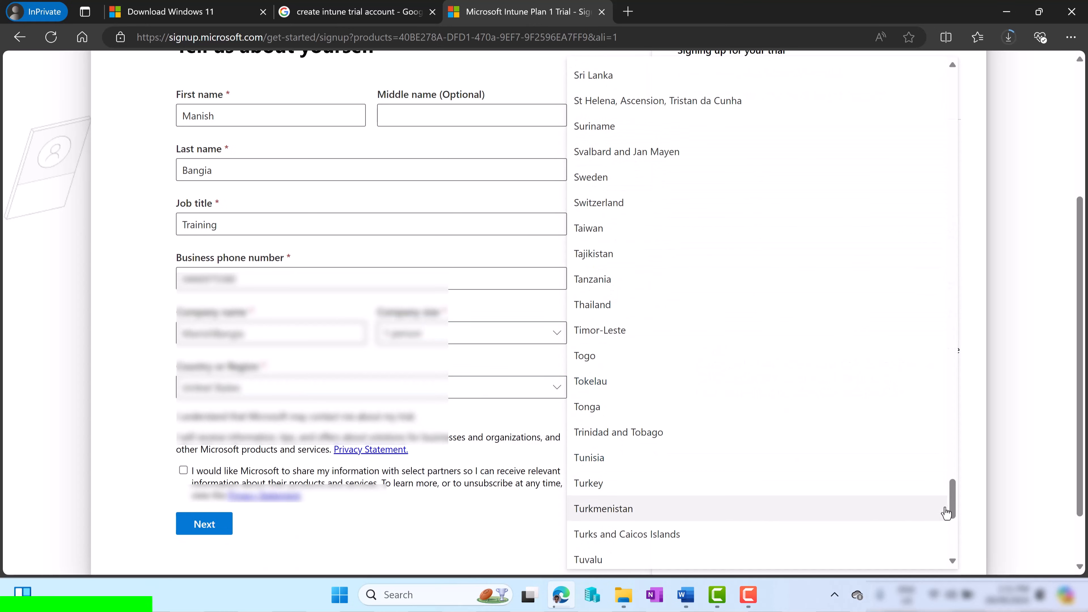
drag(945, 513, 977, 80)
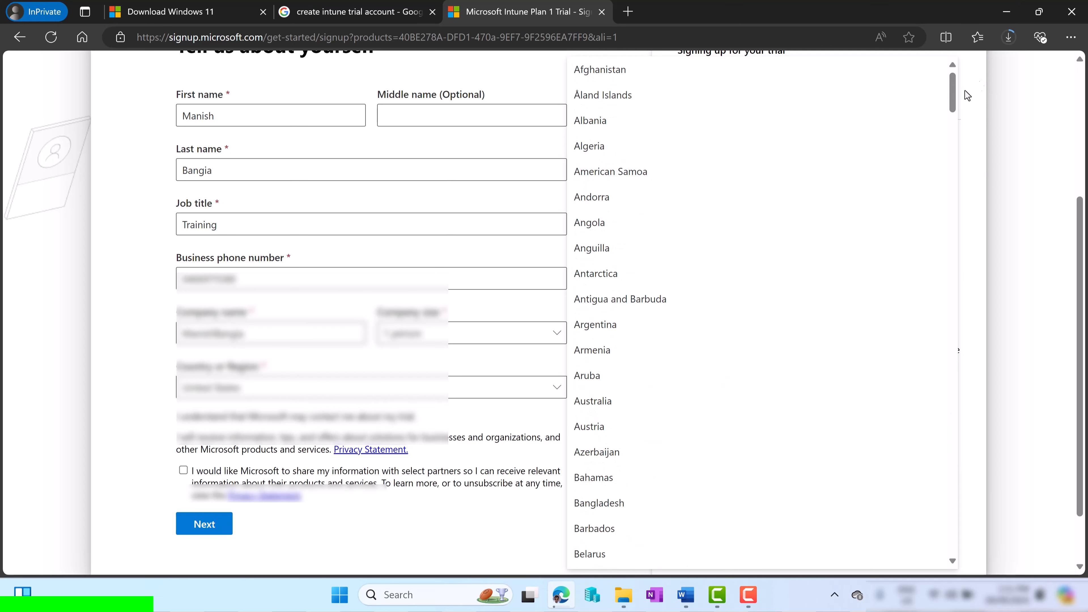
click(637, 400)
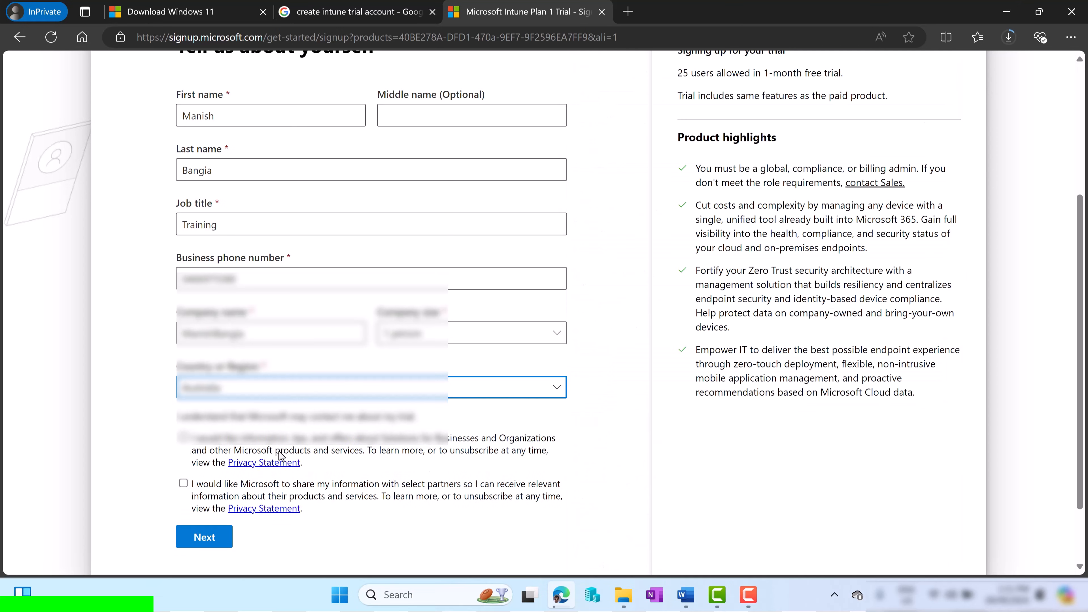
click(204, 547)
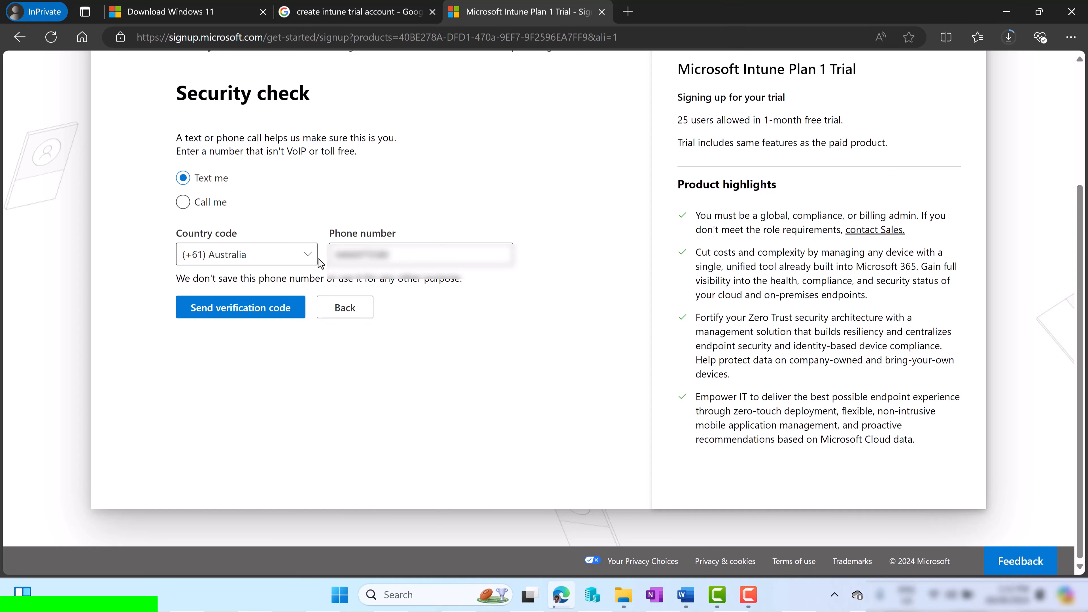
Pass the code verification, set a new username and onmicrosoft domain, enter the password and continue
click(221, 319)
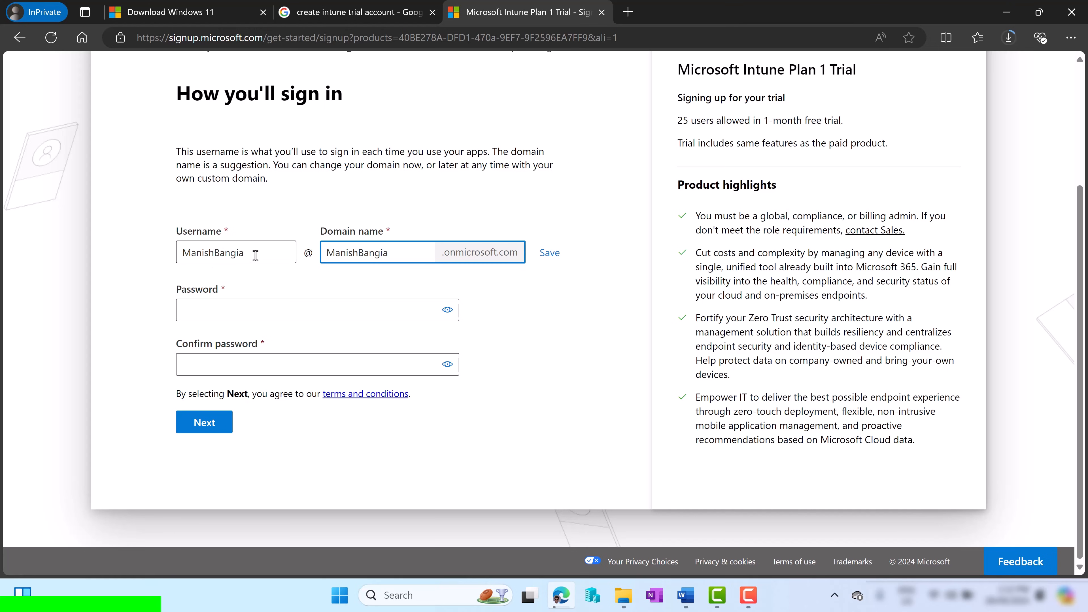
drag(255, 255, 162, 261)
text(manish)
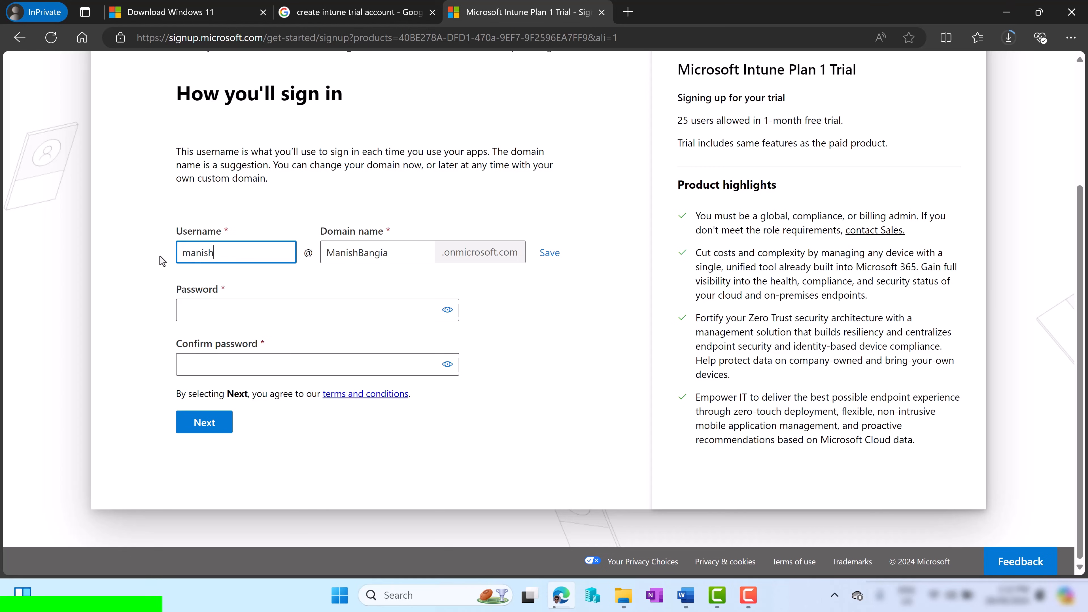
key(Tab)
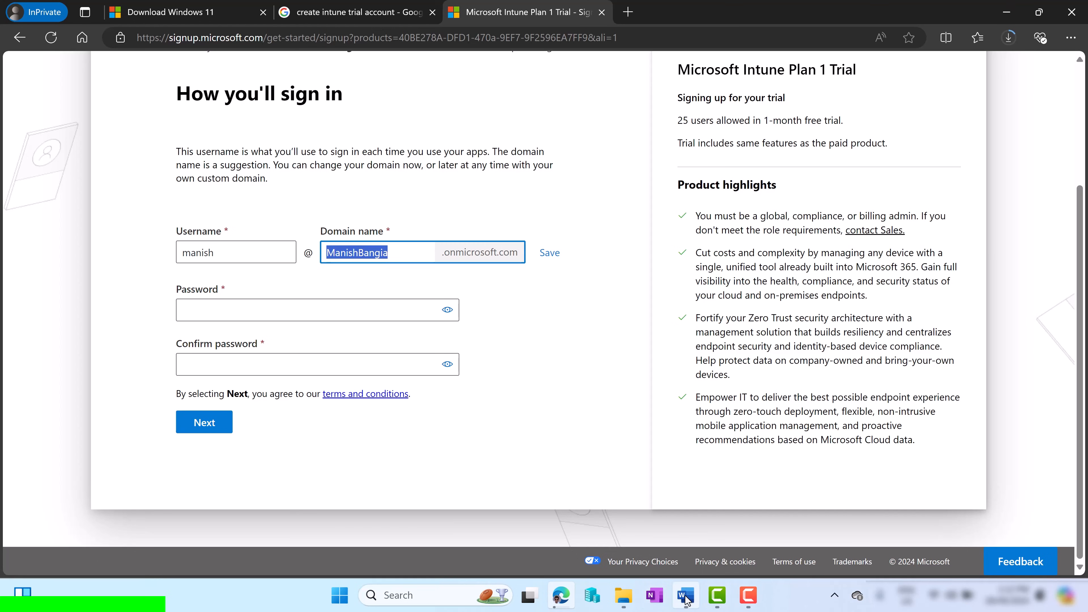
text(m)
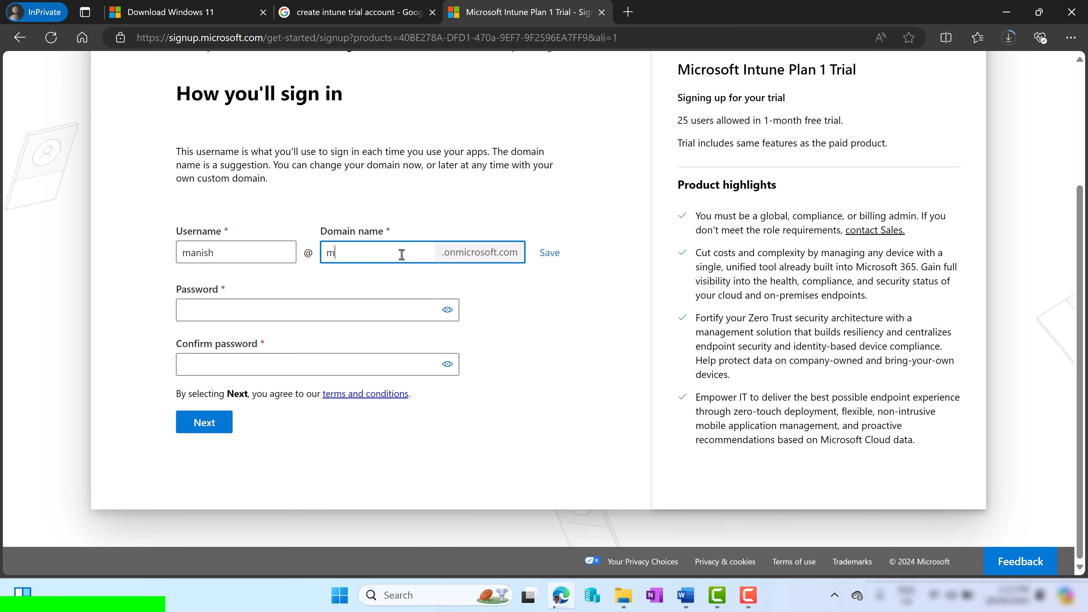
key(BackSpace)
text(mbtraining03)
click(547, 256)
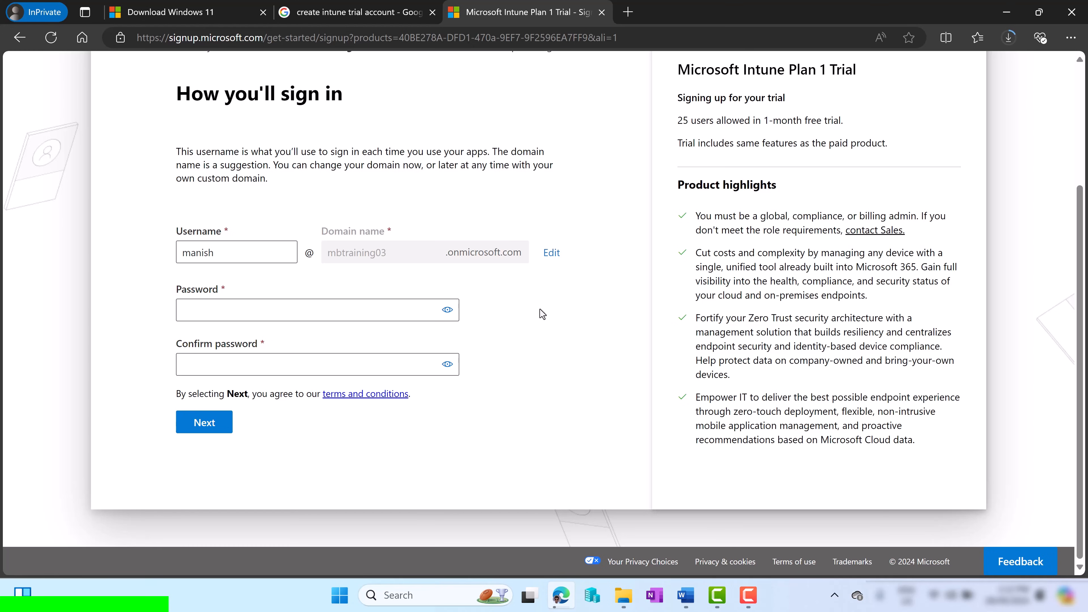
click(302, 311)
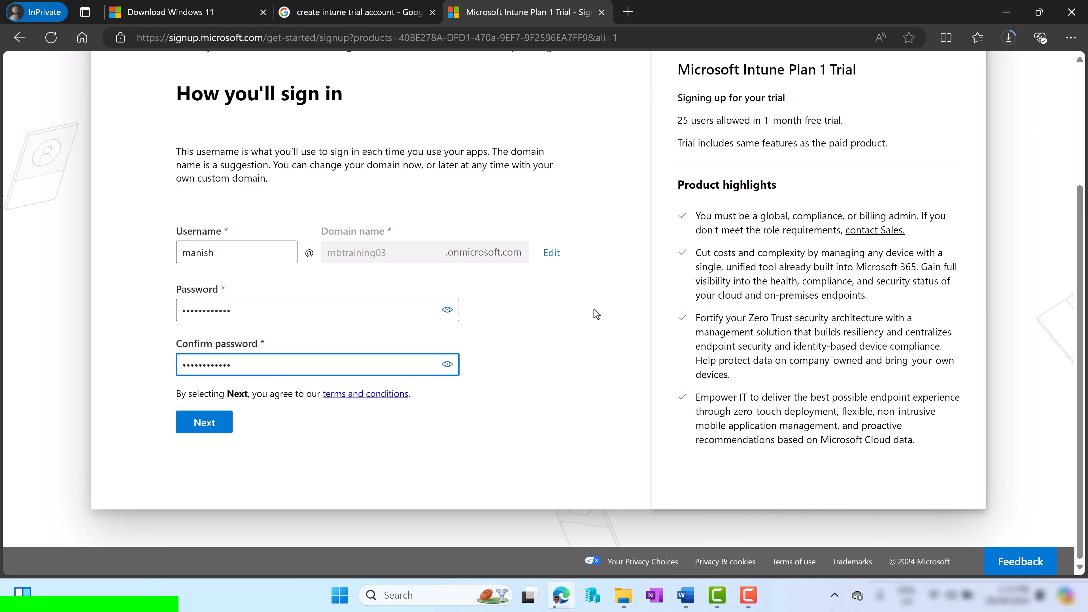
click(206, 413)
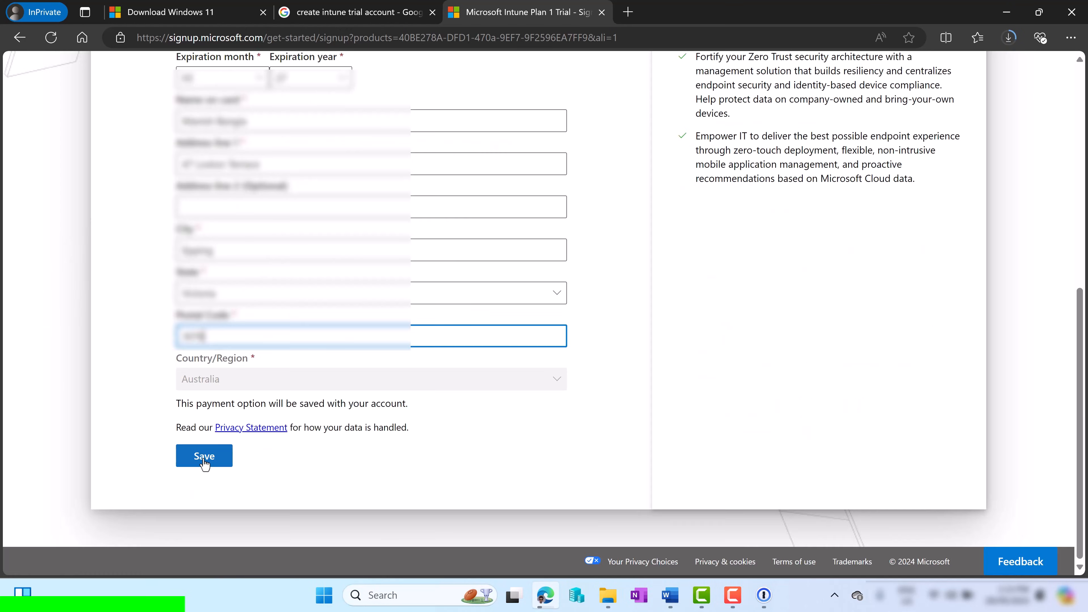
Save the card and billing details, then get started with the new trial subscription
click(204, 462)
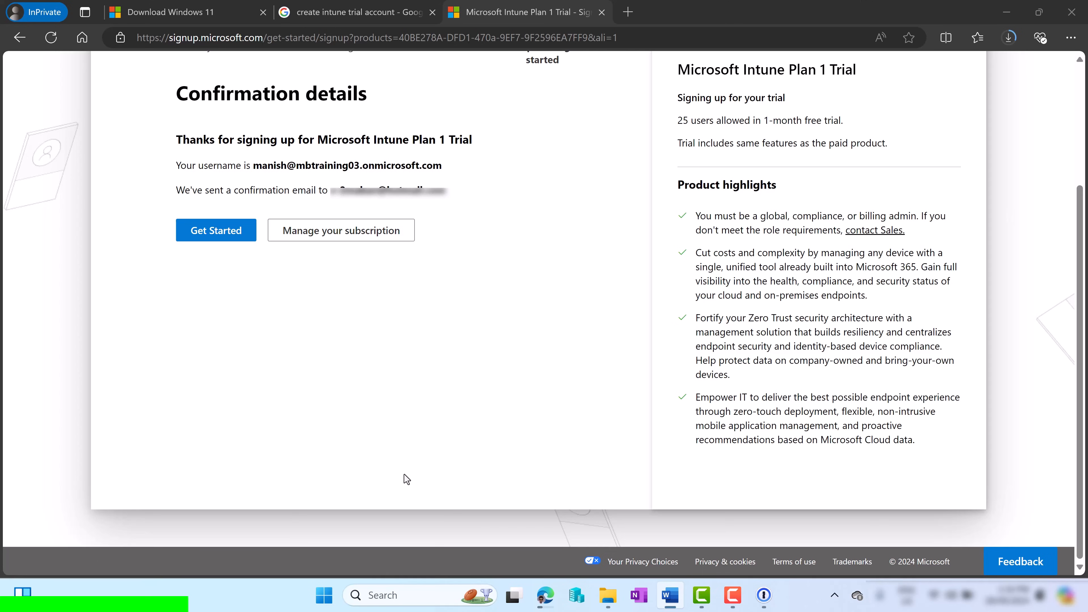
click(215, 240)
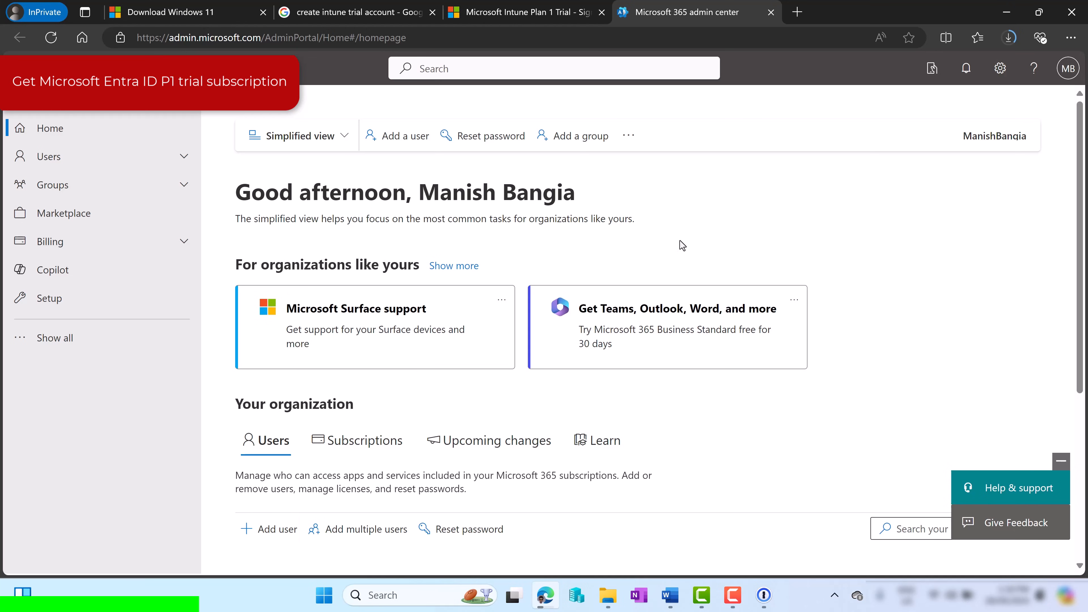
Search all Marketplace products for 'Microsoft entra id' and open the Entra ID P1 Trial details
click(39, 216)
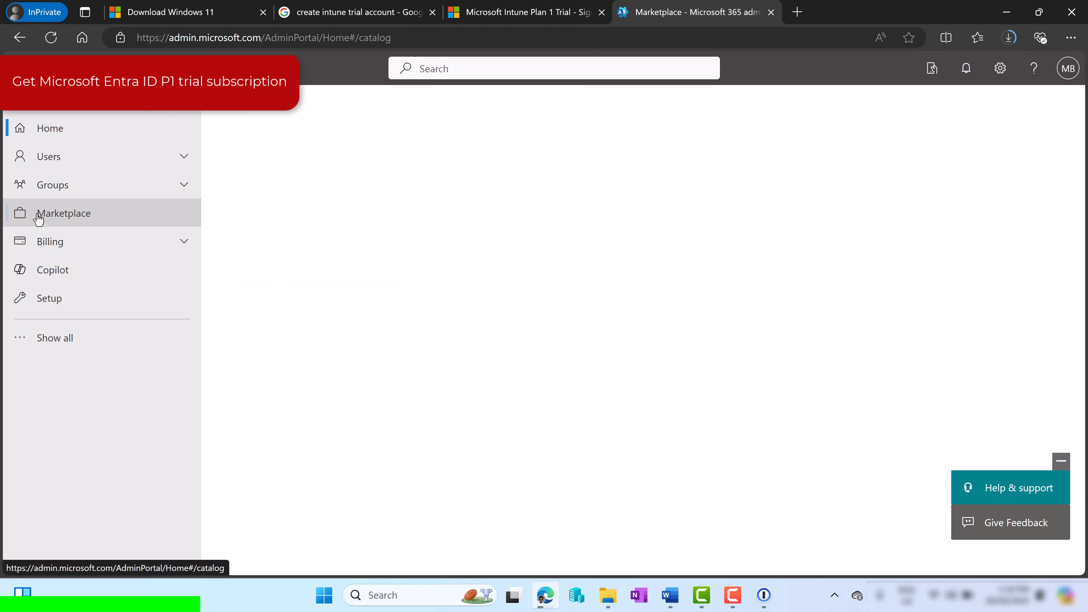
click(338, 186)
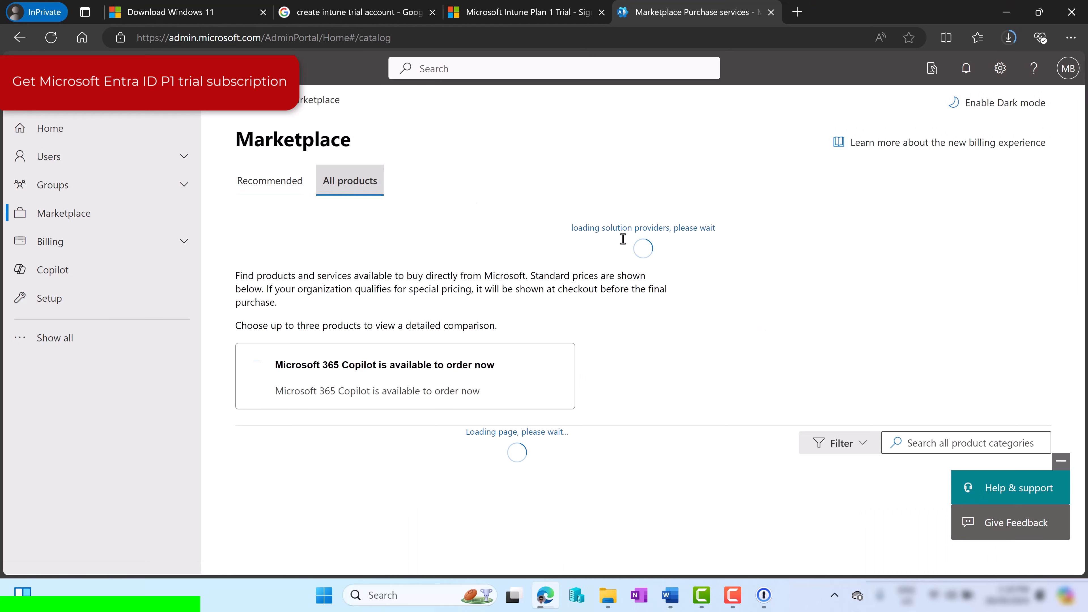
click(954, 397)
text(Microsoft entra id)
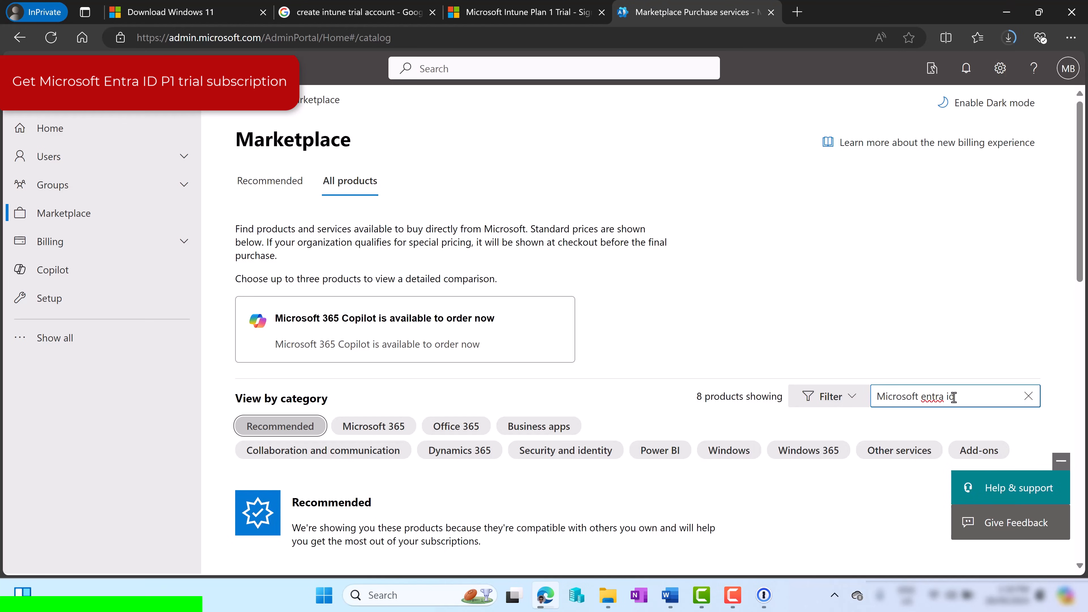
key(Return)
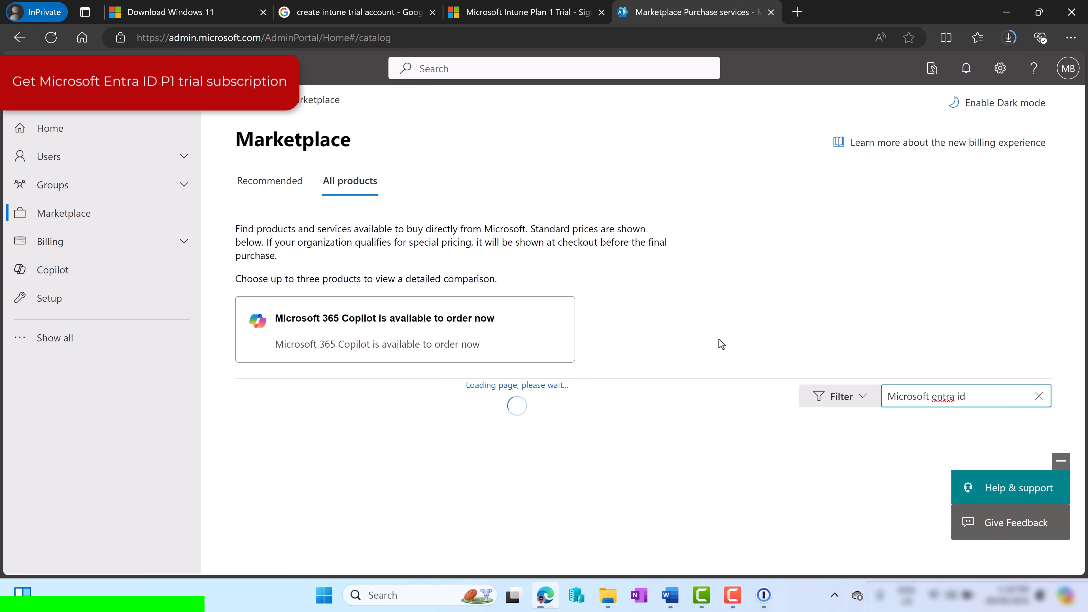
scroll(687, 307, down, 4)
scroll(685, 283, down, 2)
scroll(711, 296, down, 2)
scroll(708, 292, down, 15)
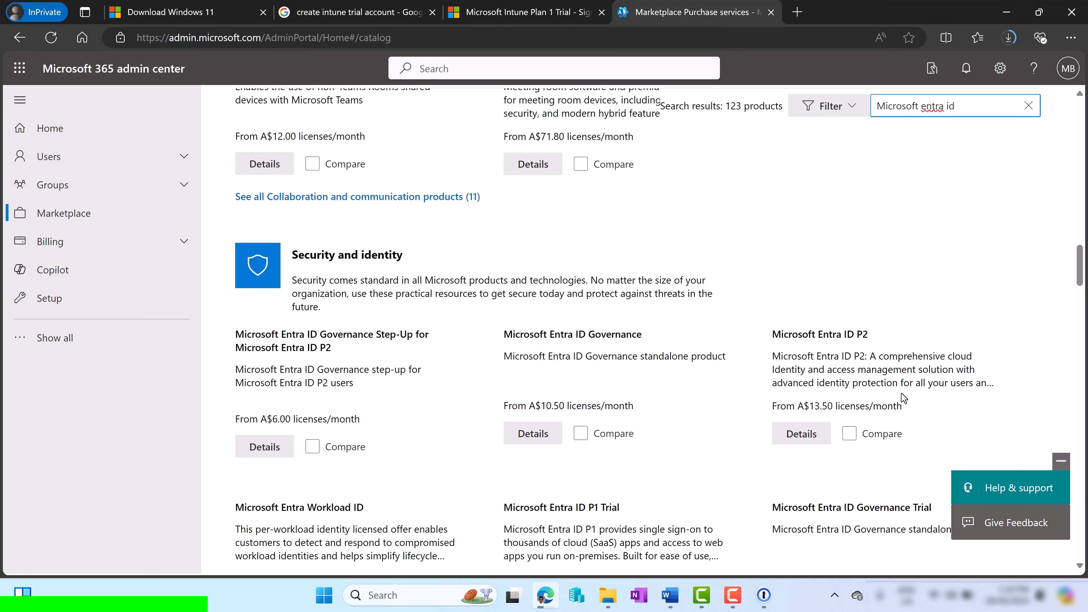
scroll(903, 397, down, 3)
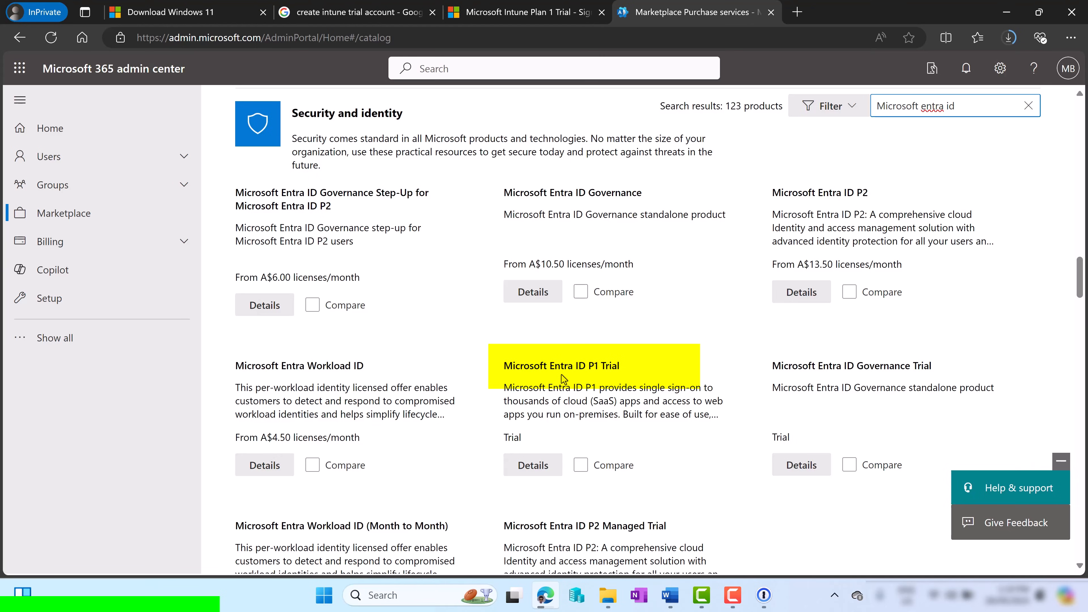
click(530, 466)
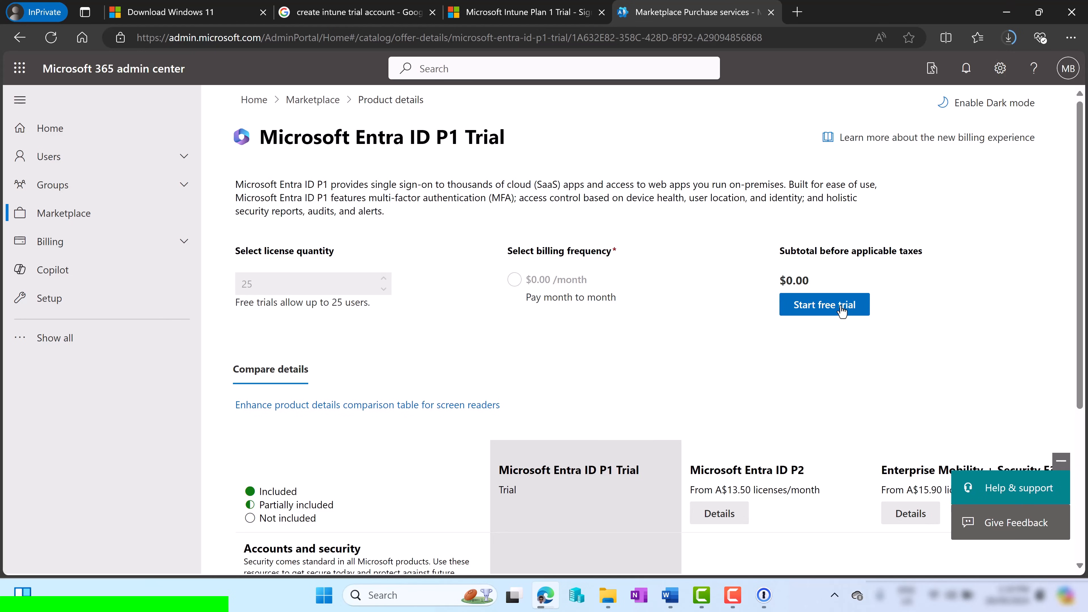
Start the 25-licence Entra ID P1 free trial, dismiss the billing notice and confirm the order
click(842, 308)
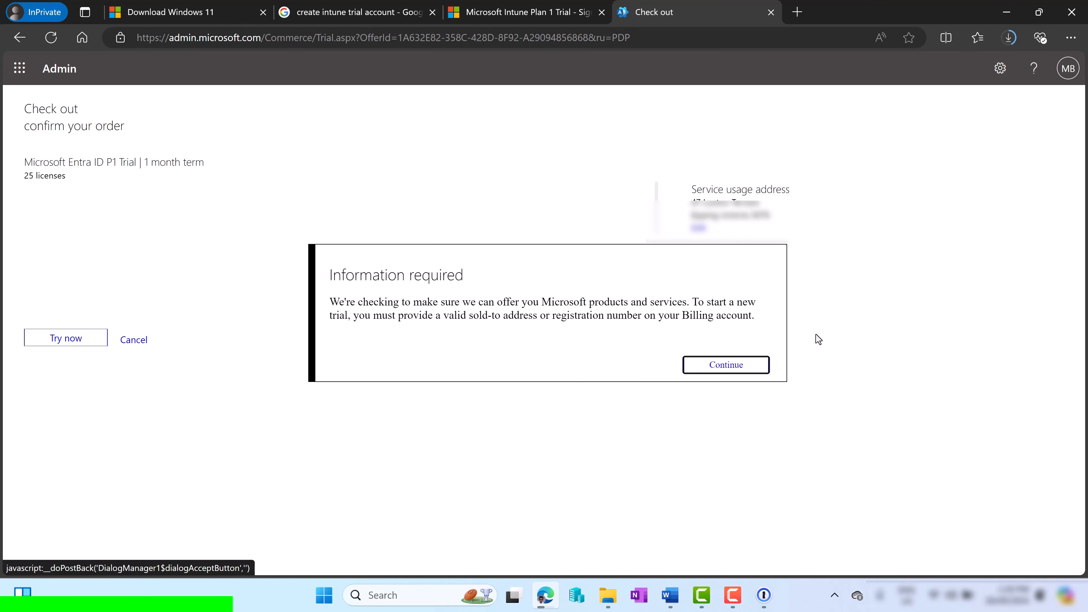
click(840, 332)
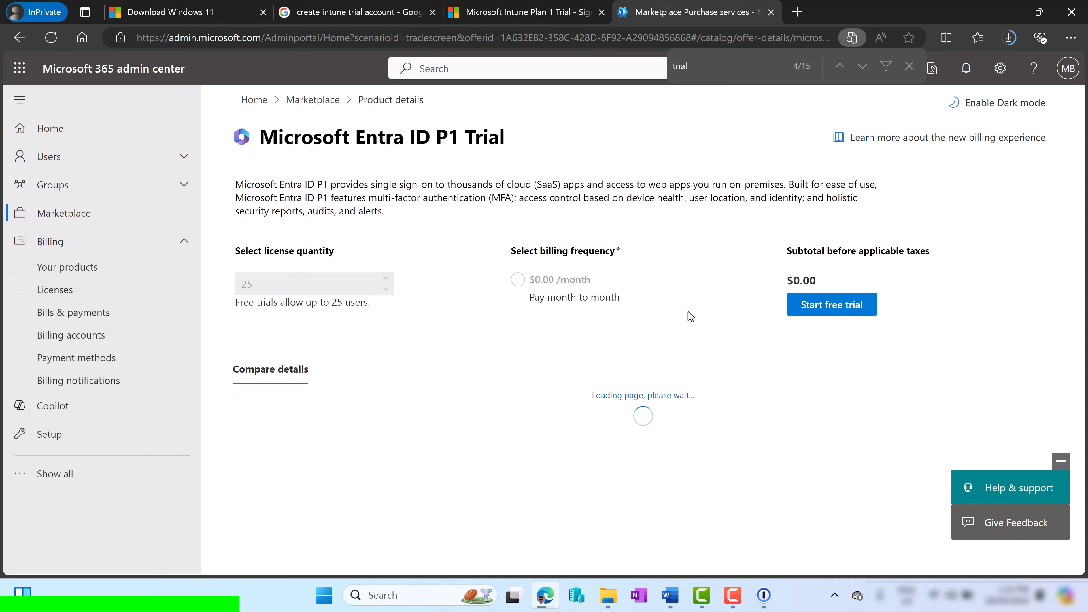
click(833, 306)
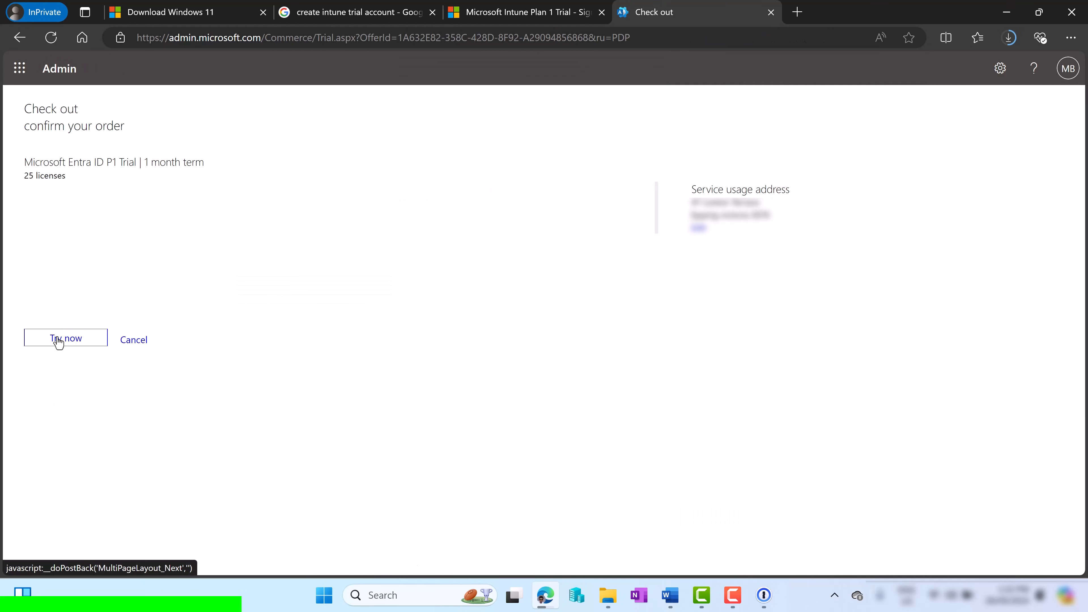
click(58, 342)
scroll(863, 334, down, 1)
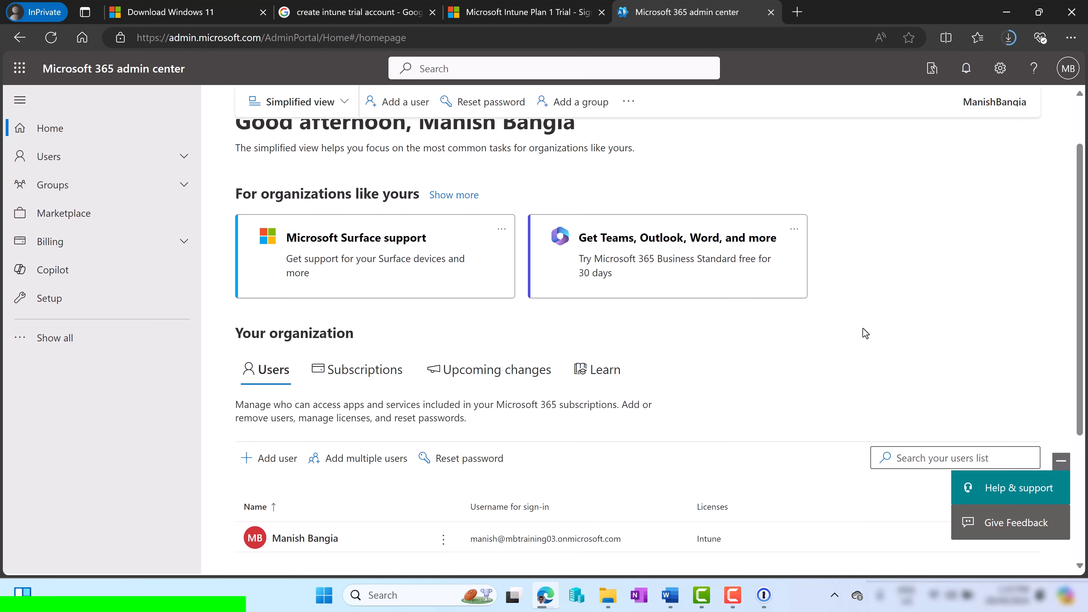
Go to Billing > Licenses to list the Azure AD Premium P1 and Intune subscriptions
click(134, 248)
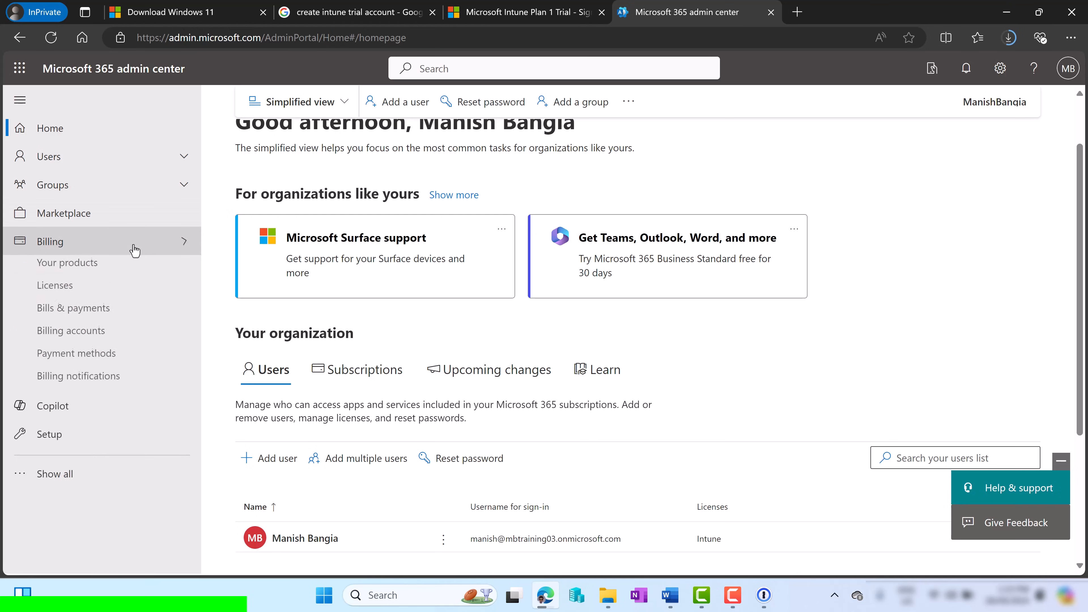
click(58, 293)
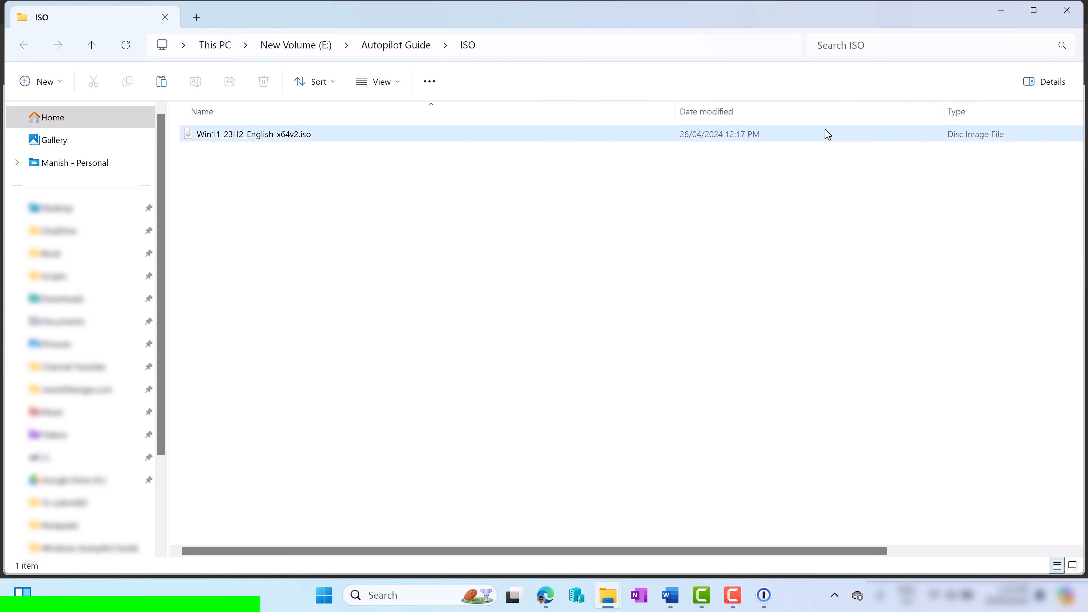
Minimize the File Explorer window showing the Windows 11 ISO in E:\Autopilot Guide\ISO
click(1003, 13)
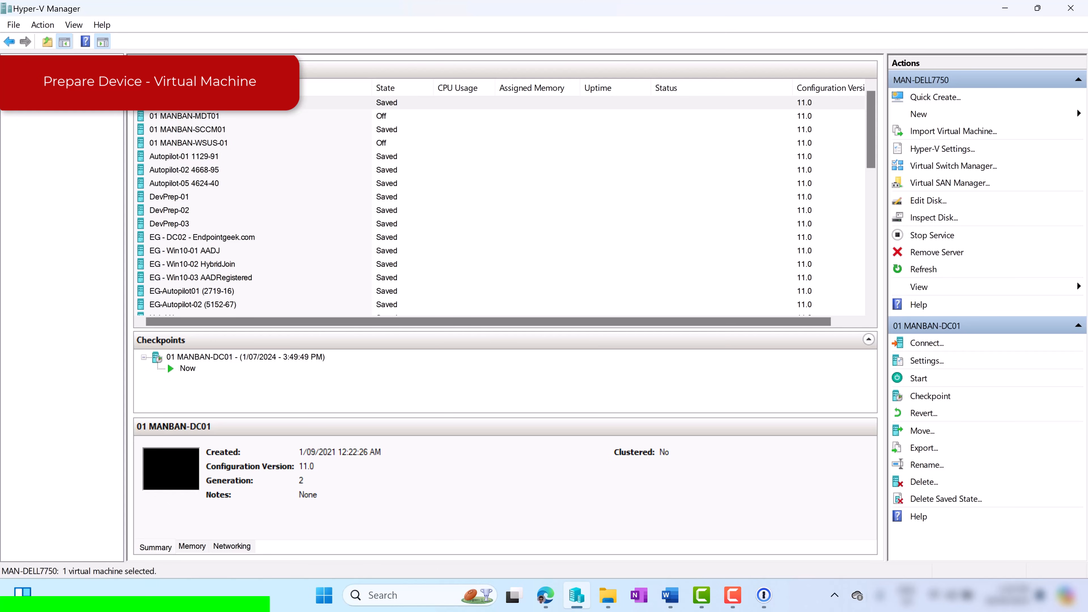
Connect to the Autopilot-Demo01 virtual machine and accept Windows Setup's default language settings
right_click(58, 78)
mouse_move(90, 107)
click(284, 107)
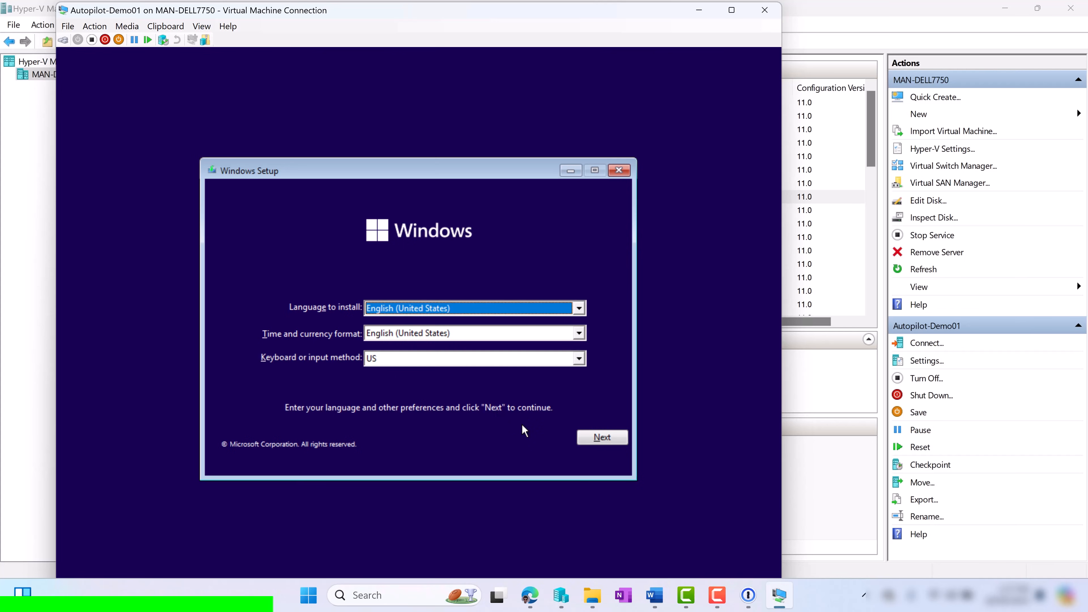
click(600, 440)
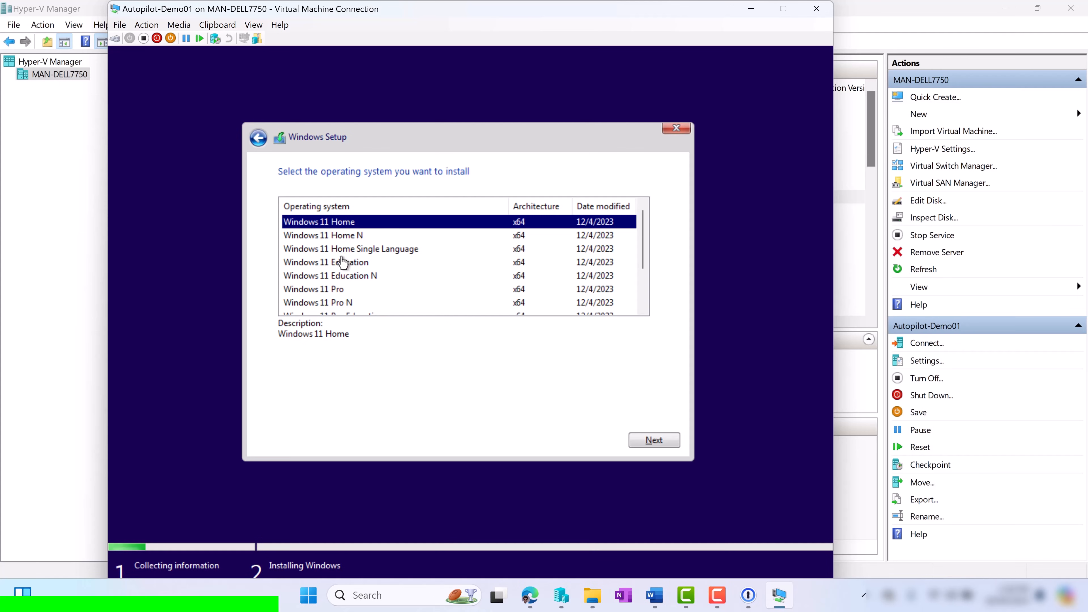
Choose Windows 11 Pro, accept the licence terms, and custom-install onto Drive 0's unallocated space
click(341, 290)
scroll(350, 293, down, 2)
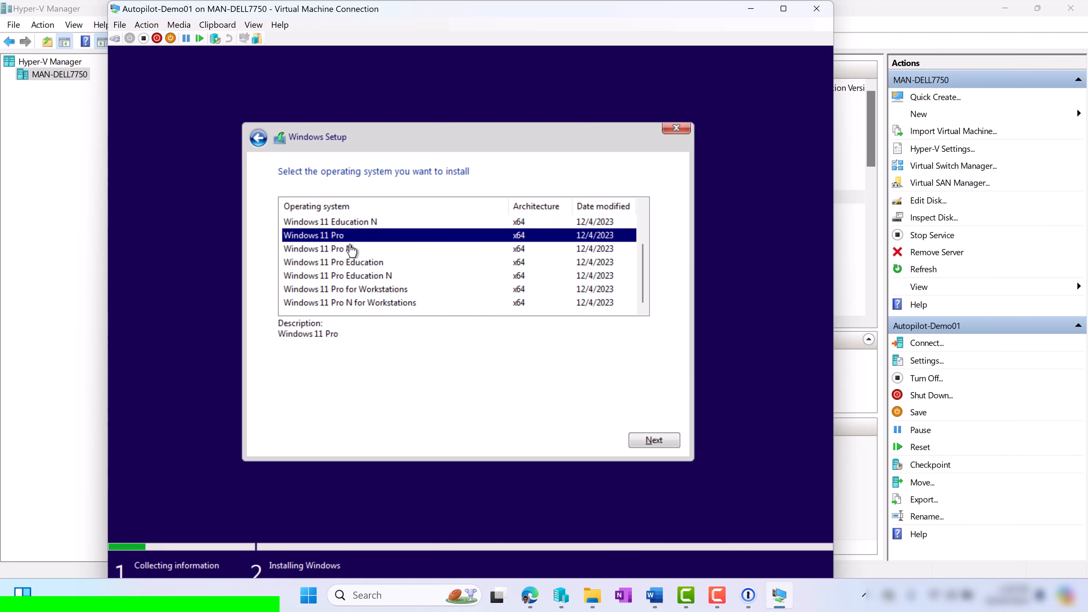
click(648, 440)
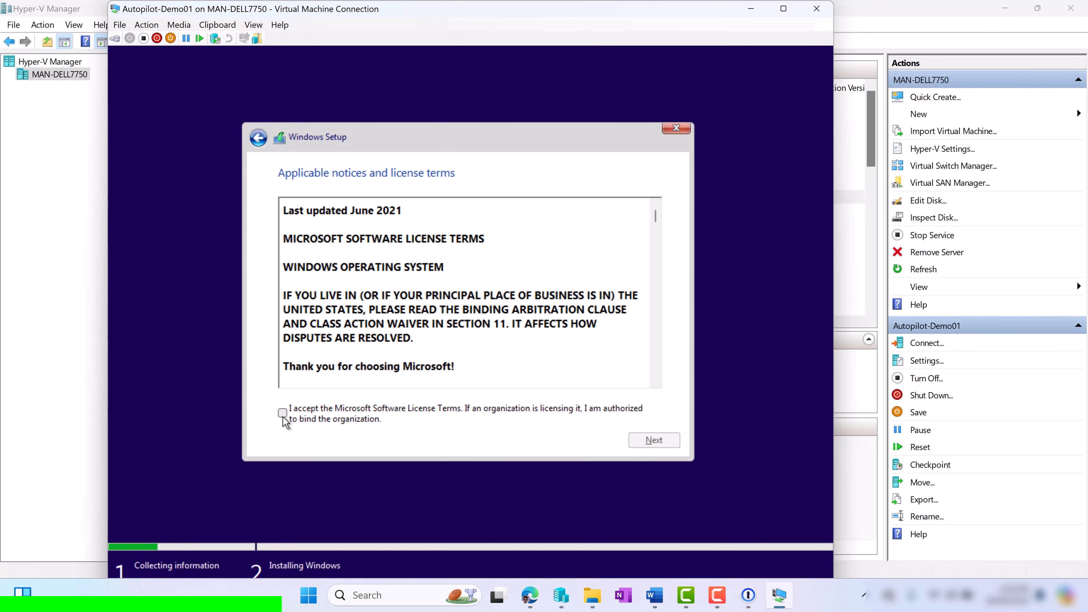
click(283, 416)
click(638, 441)
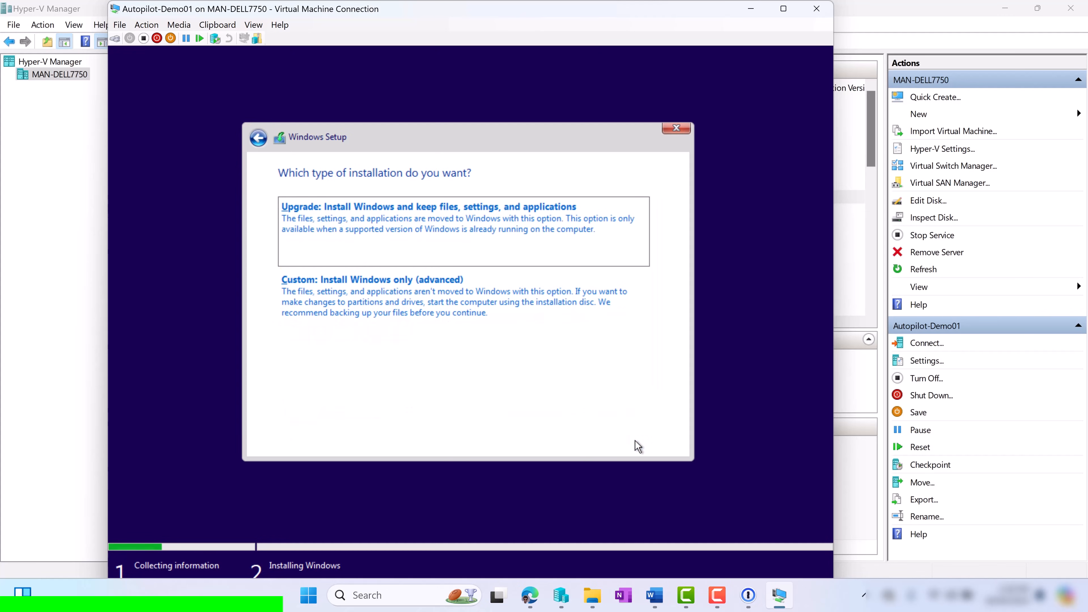
click(473, 307)
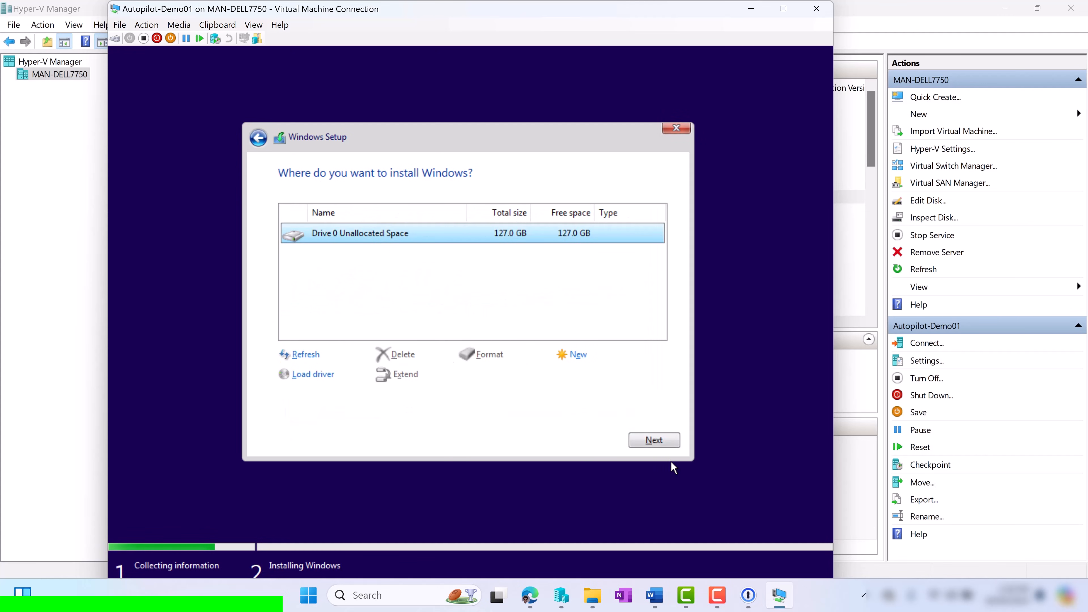
click(662, 446)
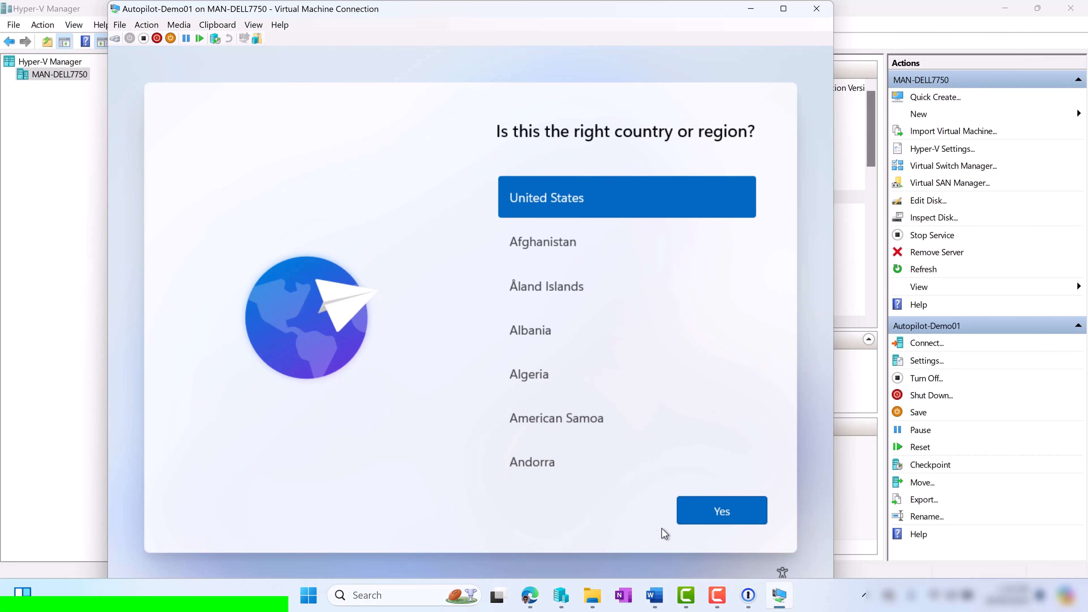
Confirm United States as the country in Autopilot-Demo01's Windows first-run setup
click(704, 514)
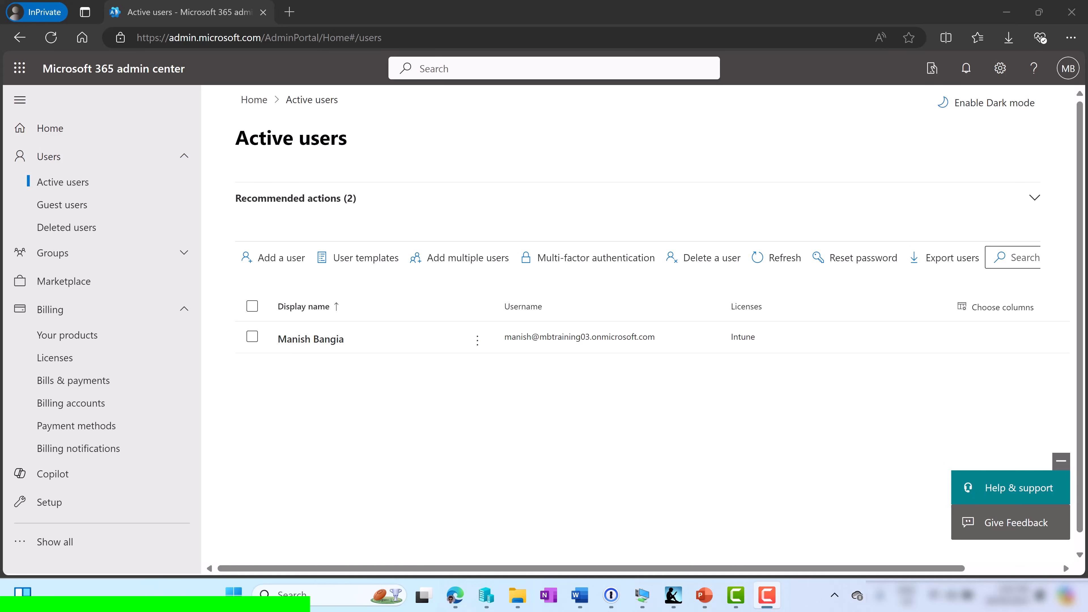
Open the Azure portal in a new private tab and go to Microsoft Entra ID
key(ctrl+t)
text(portal.azure.com)
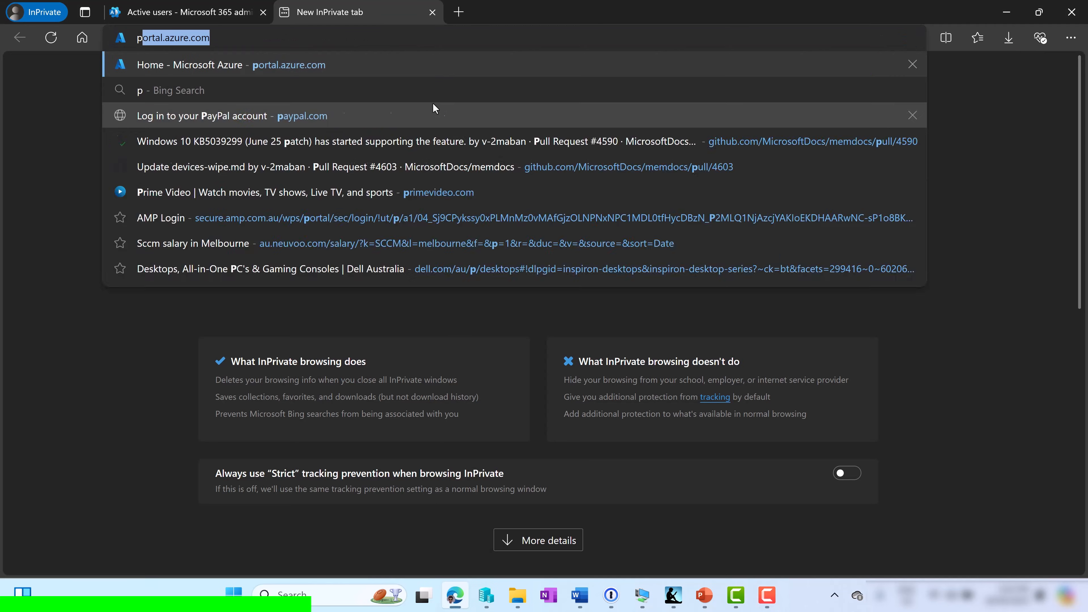
key(Return)
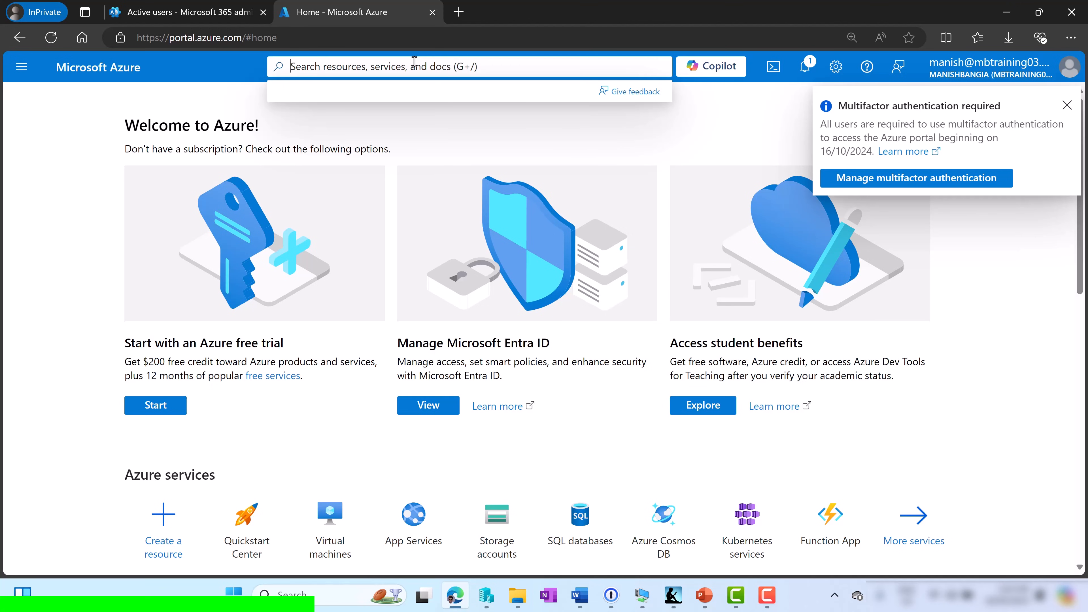
text(m)
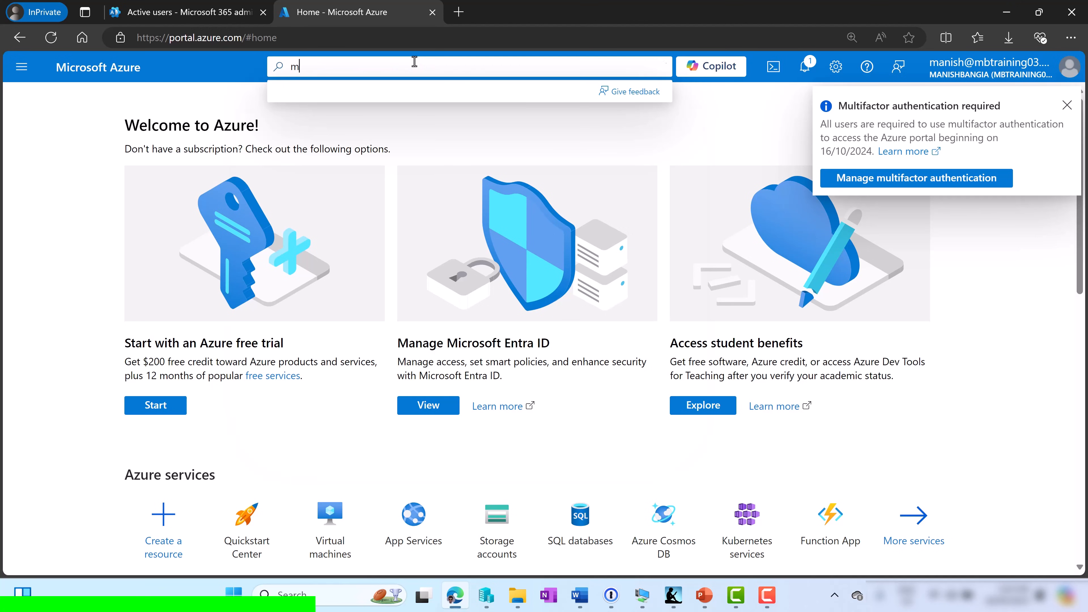
text(icrosoft entra id)
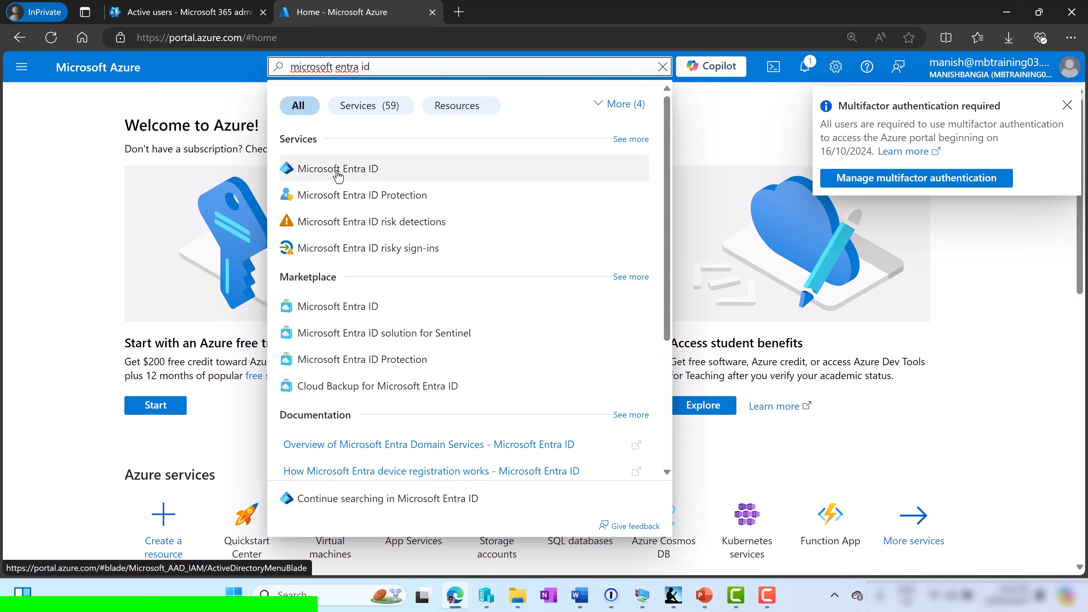
click(338, 169)
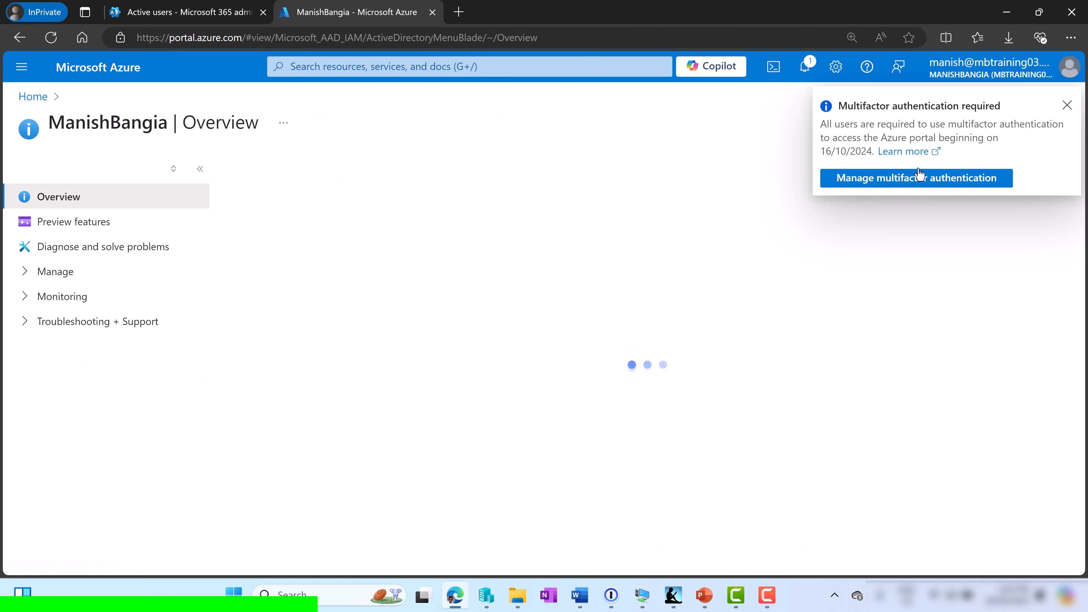
Rename the tenant to mbtraining03 on its Properties tab and save
click(1067, 111)
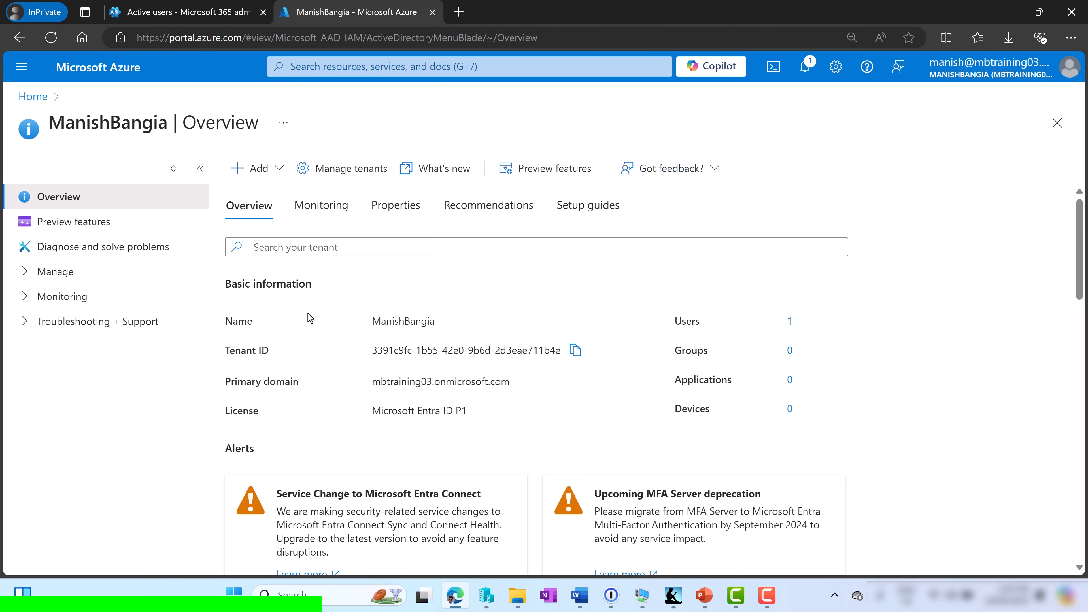
click(388, 207)
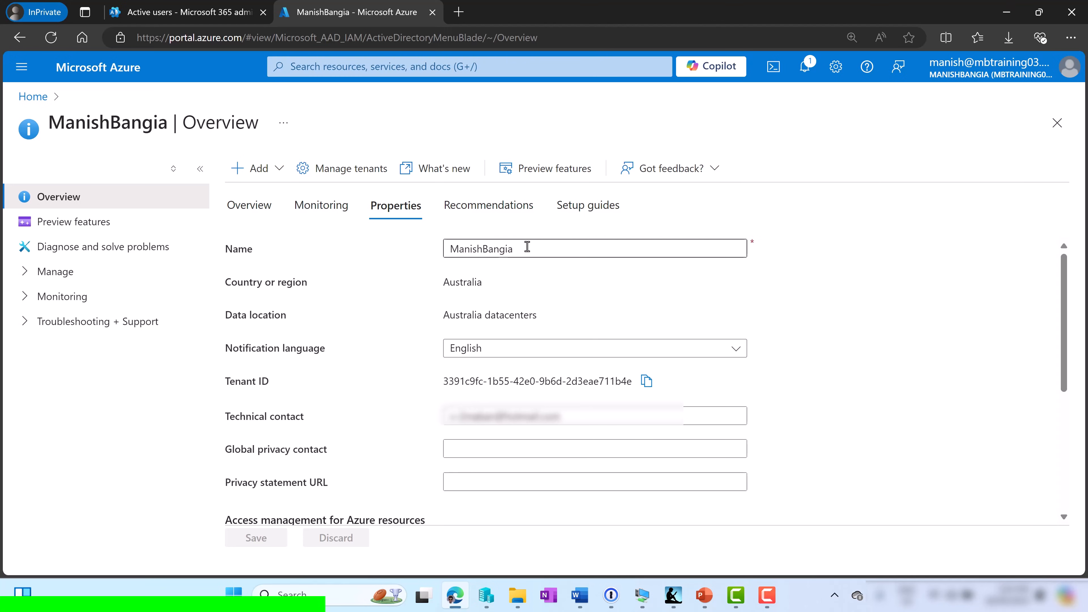
drag(525, 247, 389, 255)
text(m)
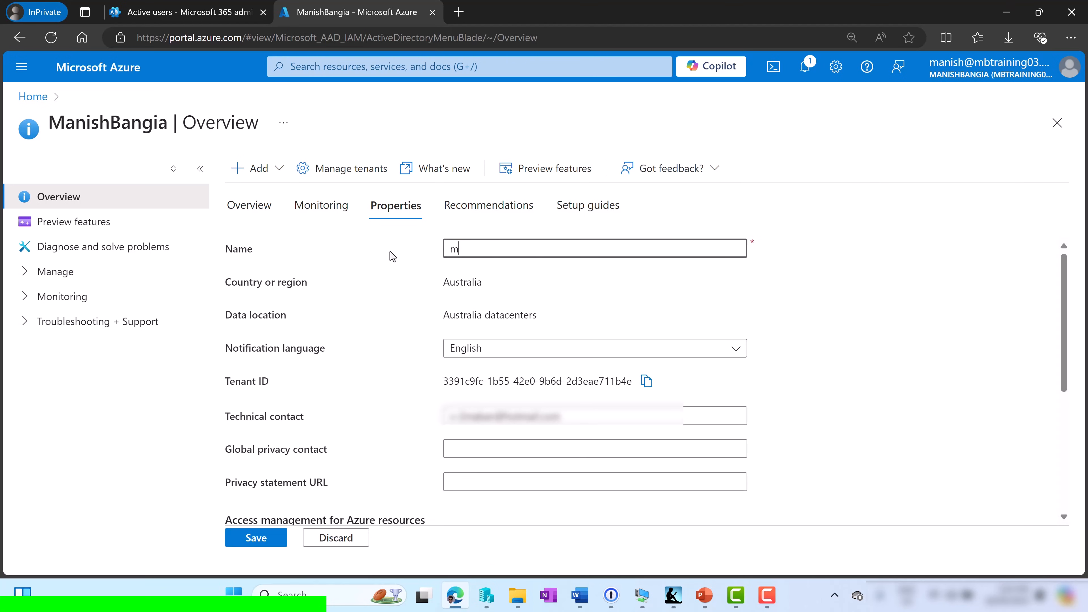
text(btraining03)
click(233, 541)
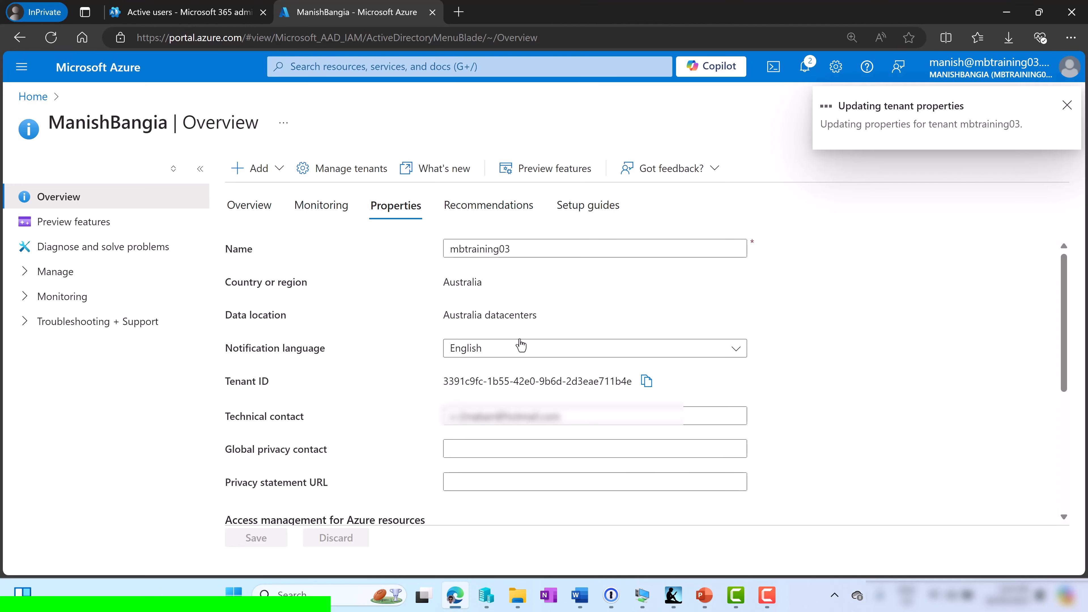
Review the tenant's Devices > Device settings under Manage
click(29, 274)
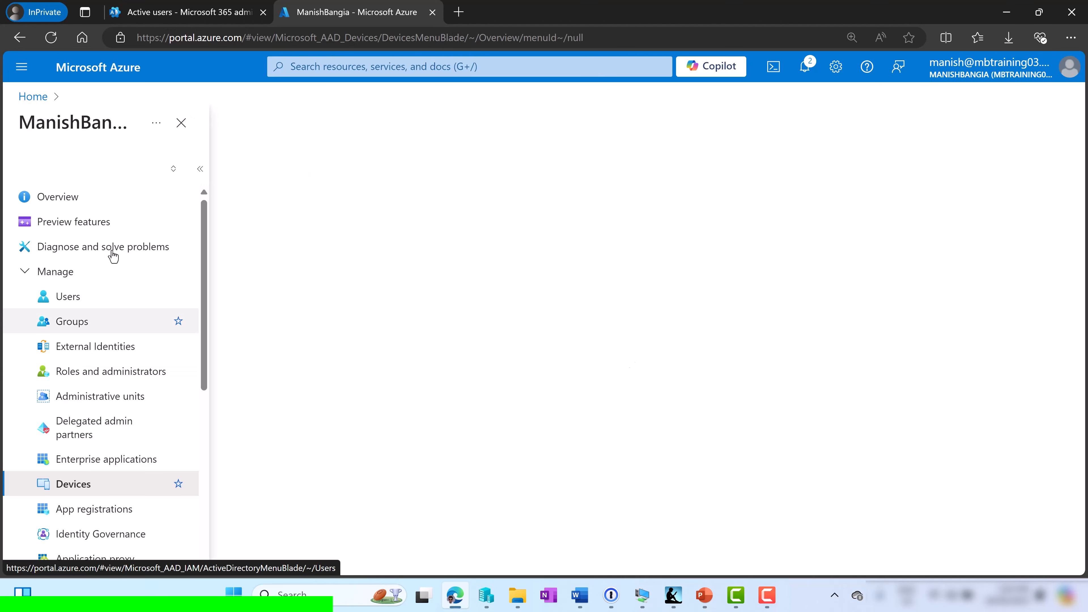
click(24, 248)
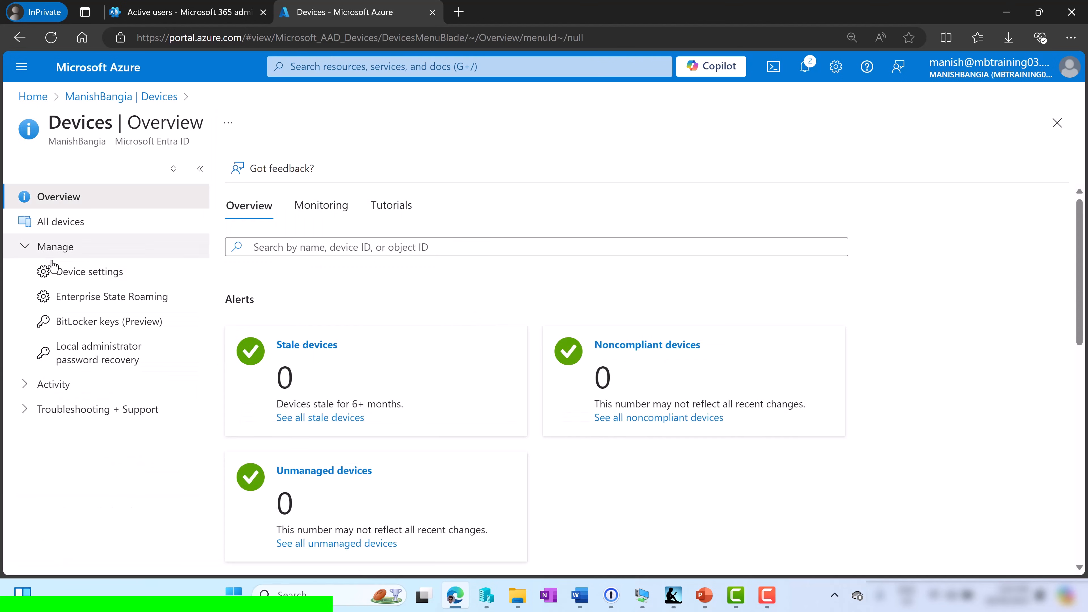
click(85, 271)
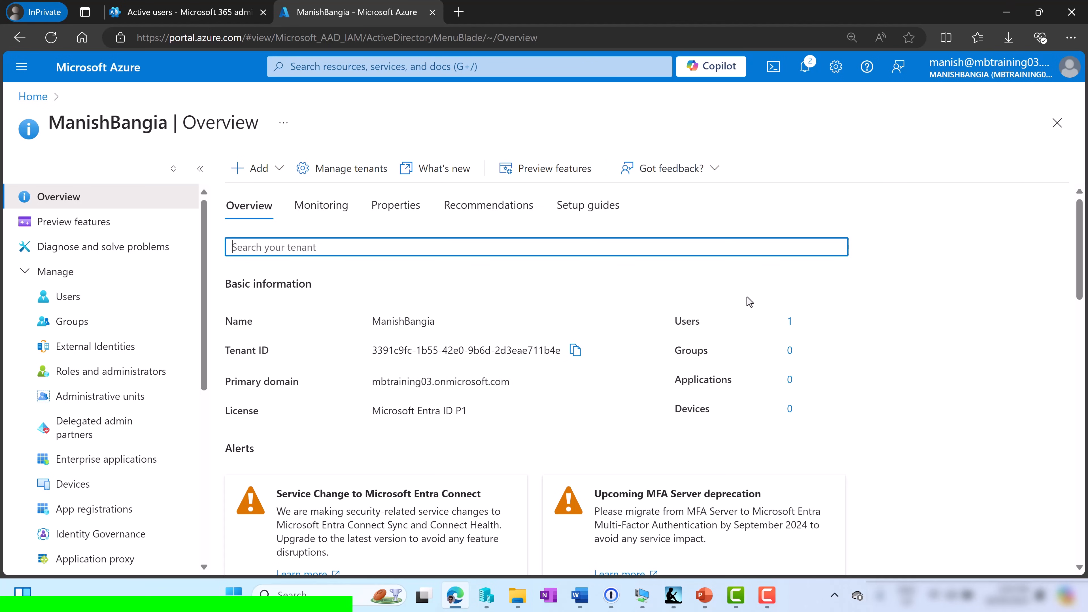
Open intune.microsoft.com in a new tab and go to Devices > Enrollment
key(ctrl+t)
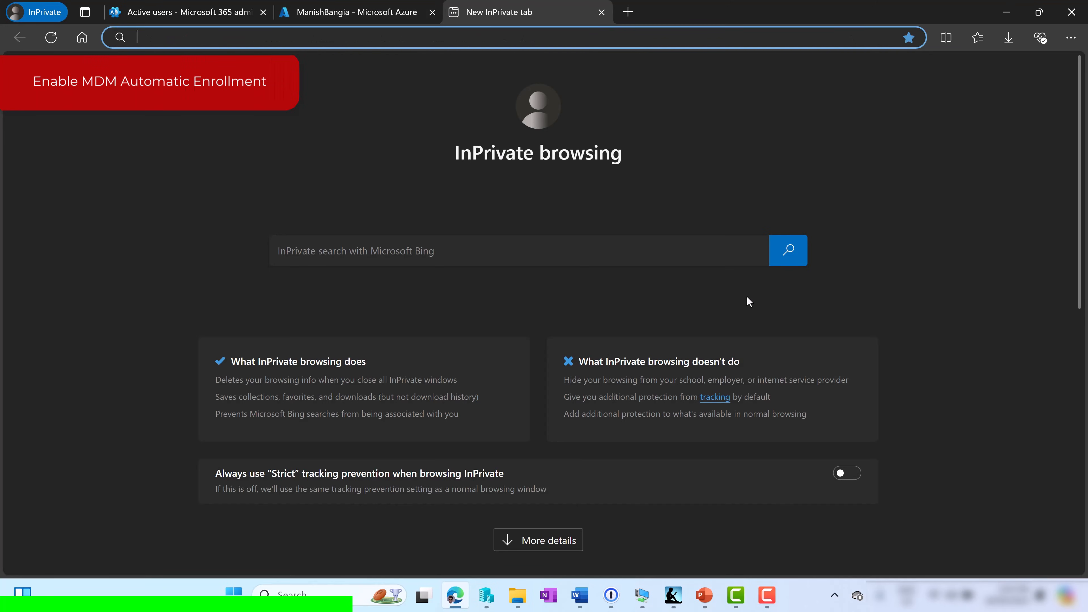
text(intune.microsoft.com)
key(Return)
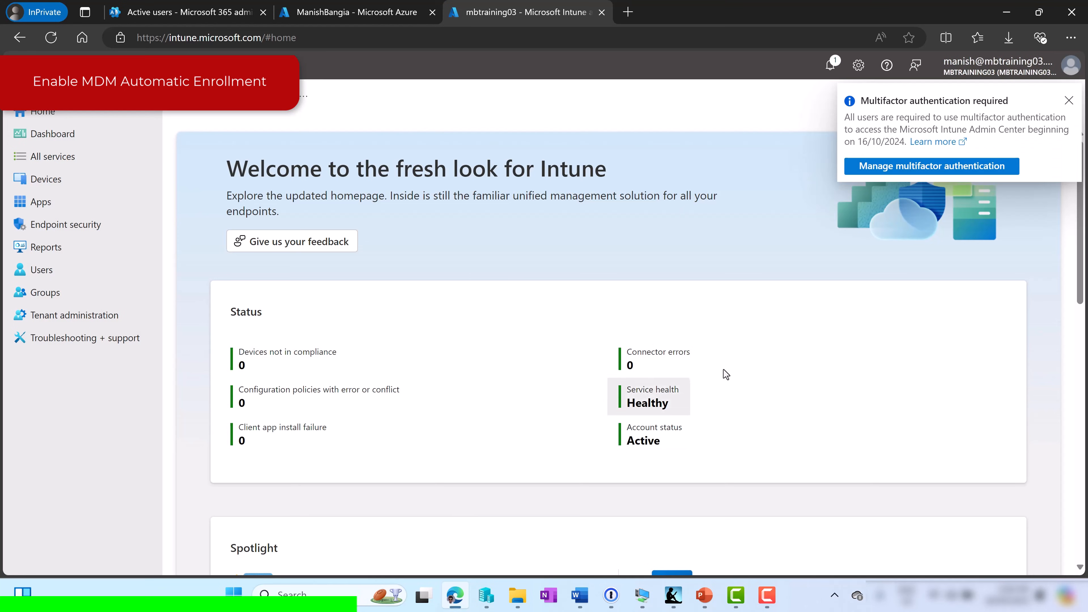
click(1068, 102)
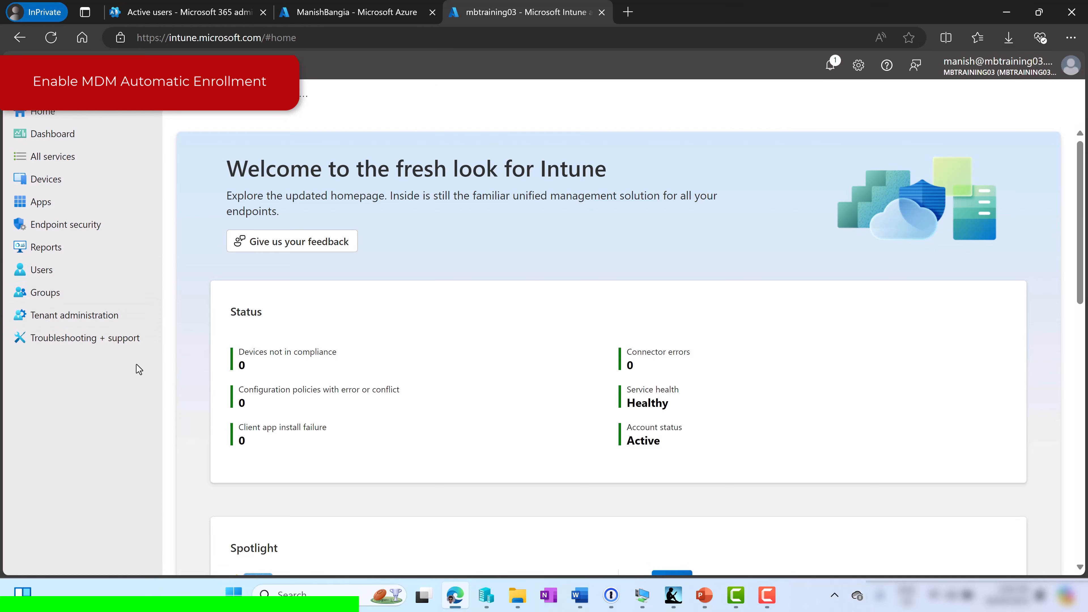
click(45, 177)
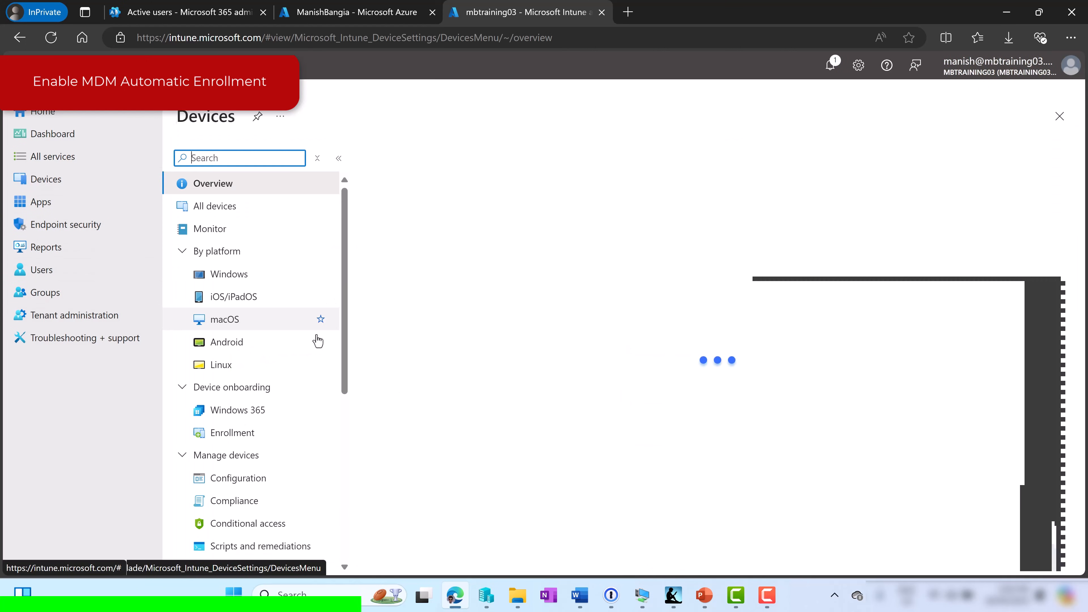
click(221, 441)
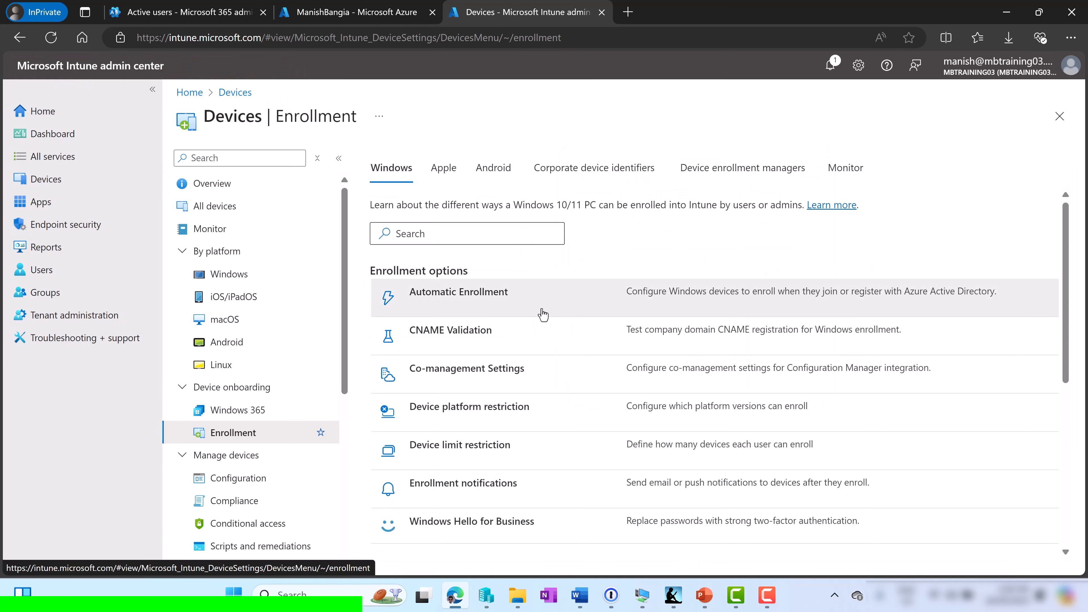
Set Automatic Enrollment's MDM user scope to All and save it
click(488, 300)
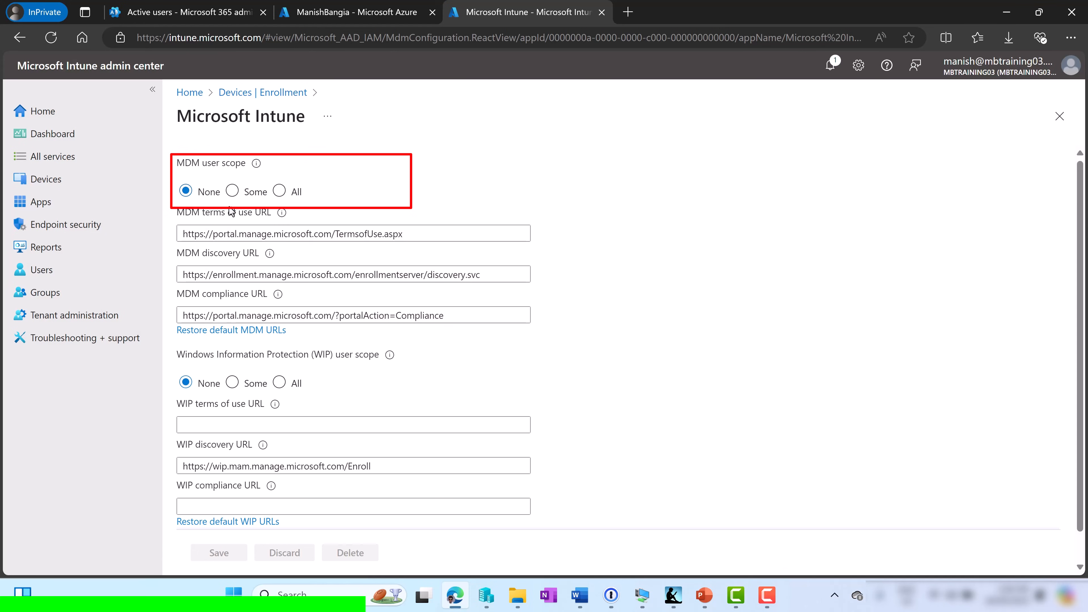
click(280, 192)
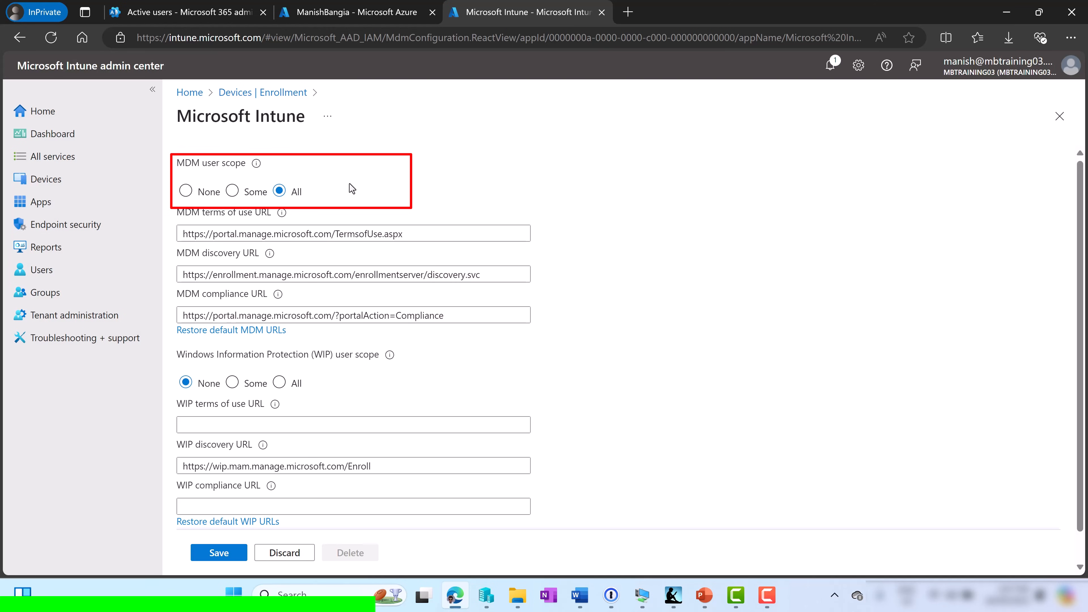
click(215, 553)
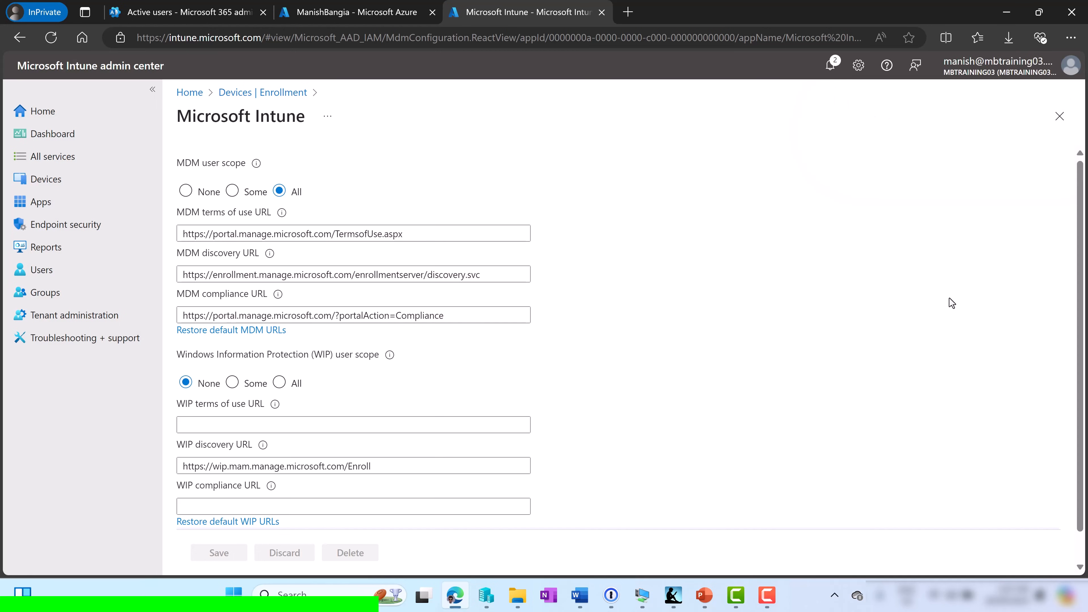
In the Azure portal, verify Mobility (MDM and WIP) > Microsoft Intune shows MDM user scope All
click(362, 19)
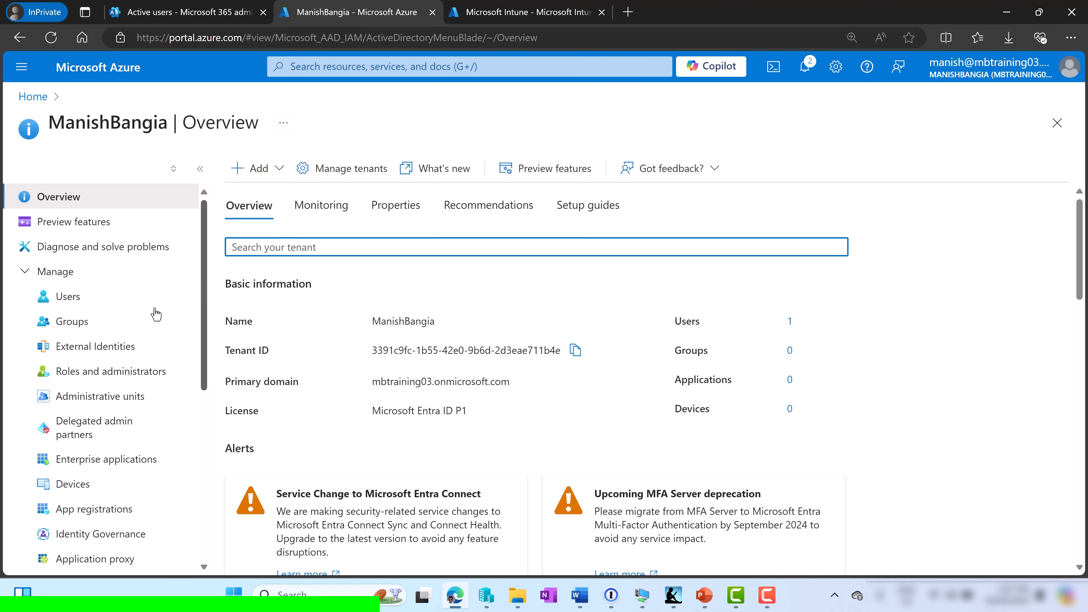
scroll(99, 446, down, 6)
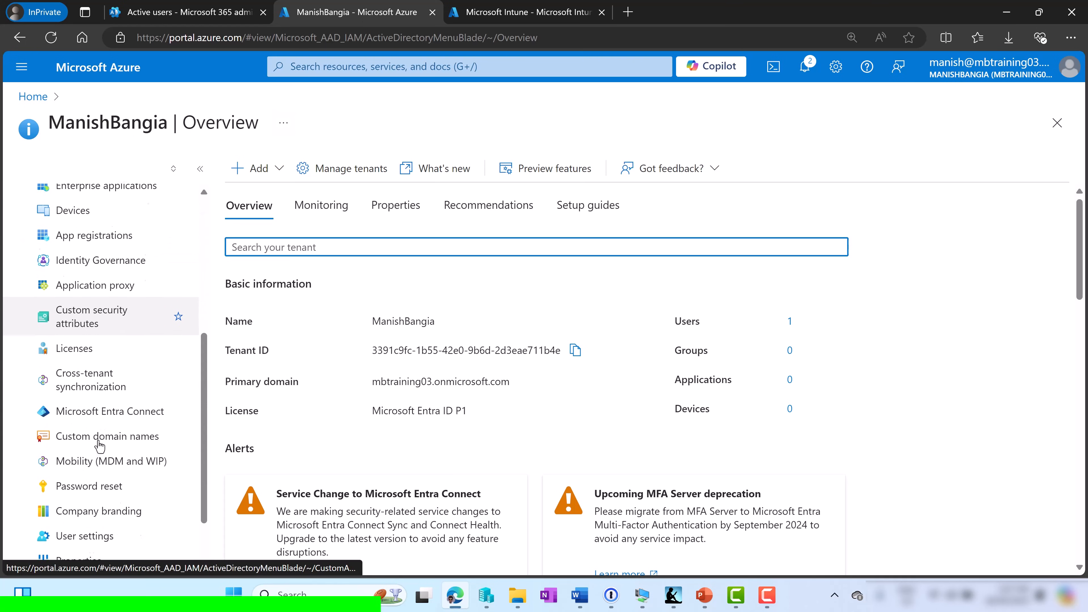
scroll(99, 446, down, 3)
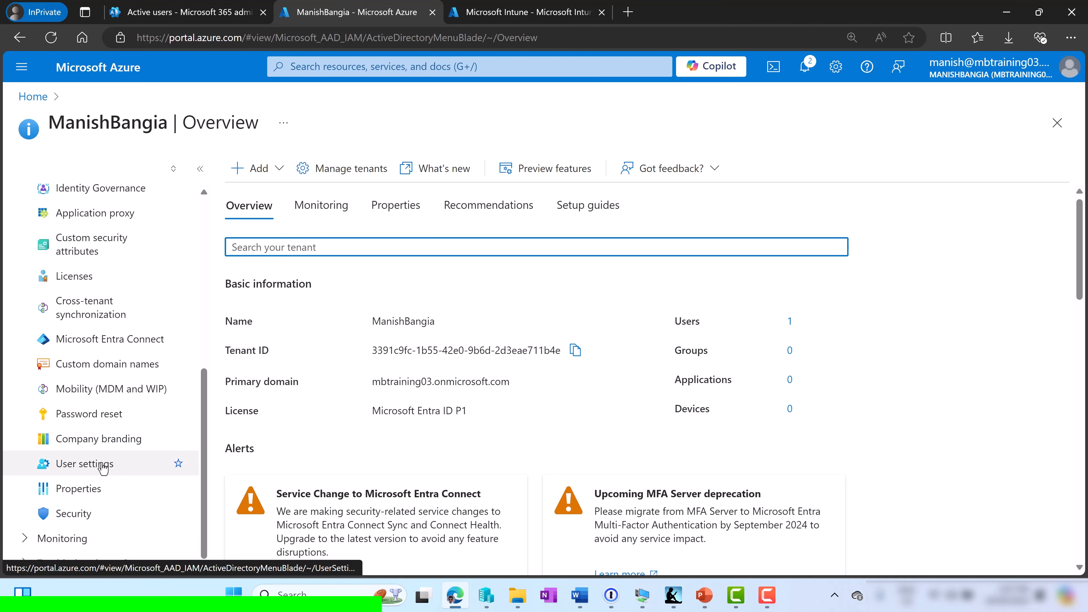
click(121, 395)
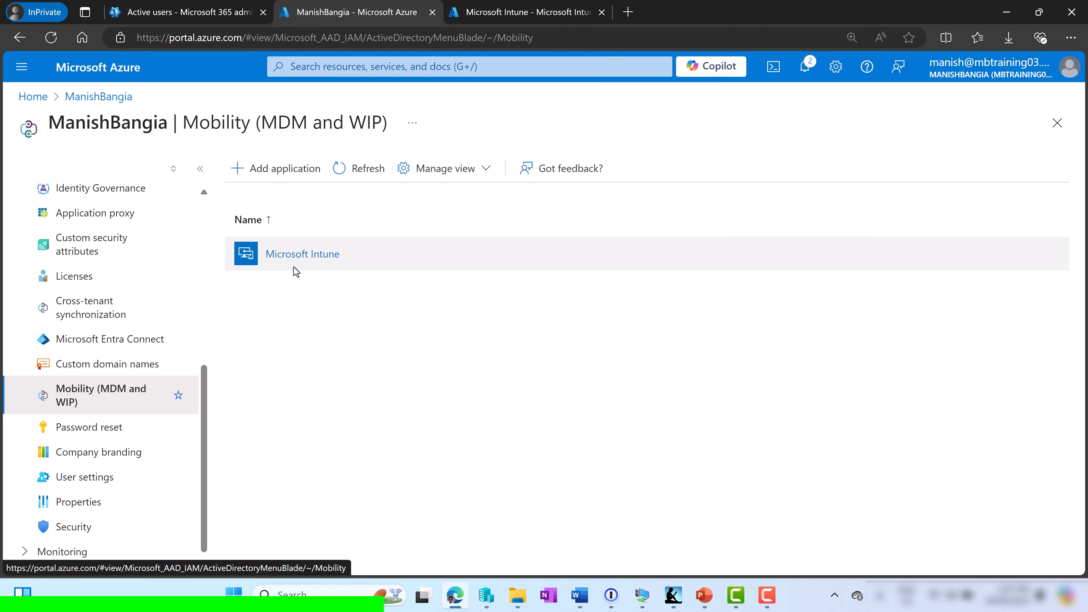
click(300, 254)
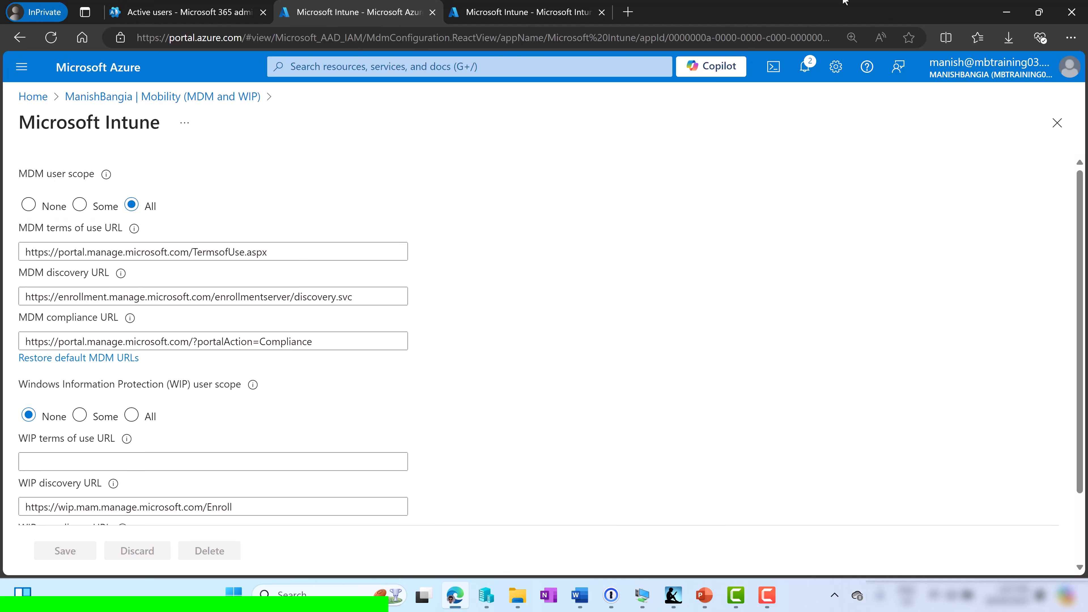
click(1065, 125)
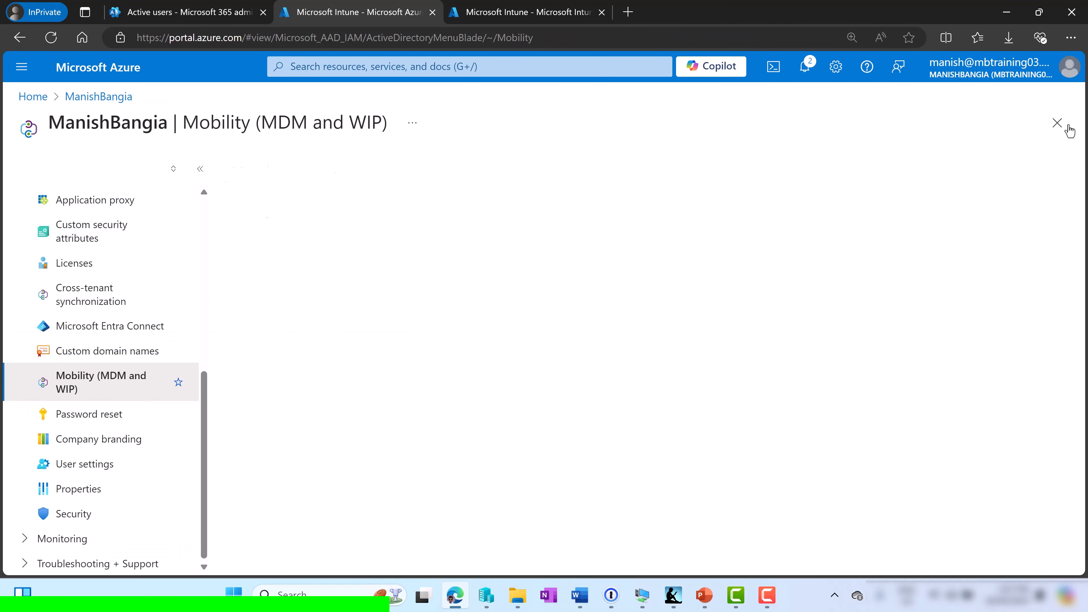
View the directory's Users list, then return to the Intune tab
scroll(137, 262, up, 8)
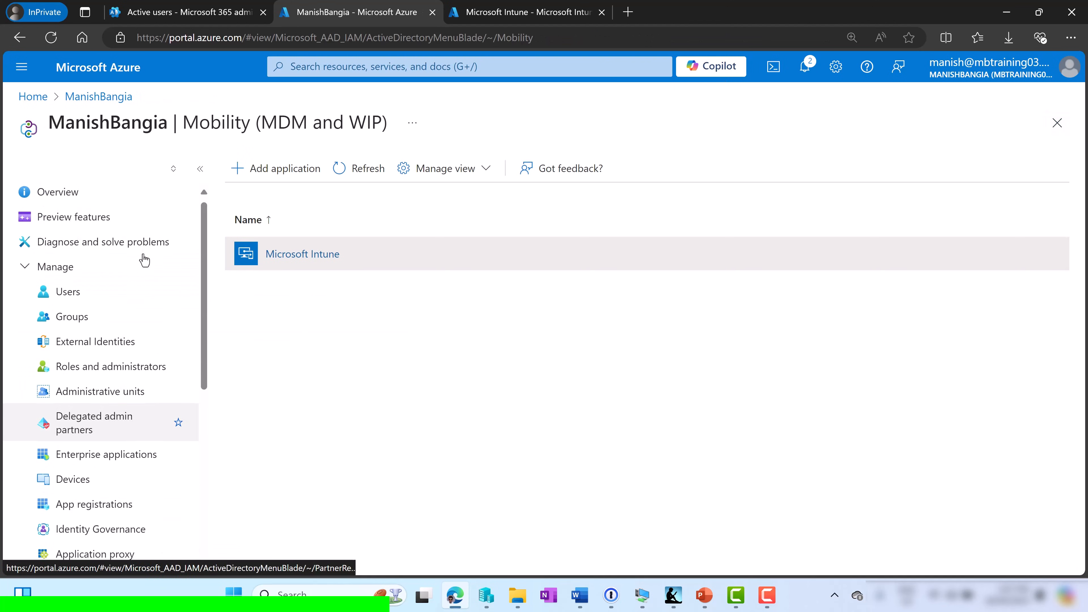
click(89, 303)
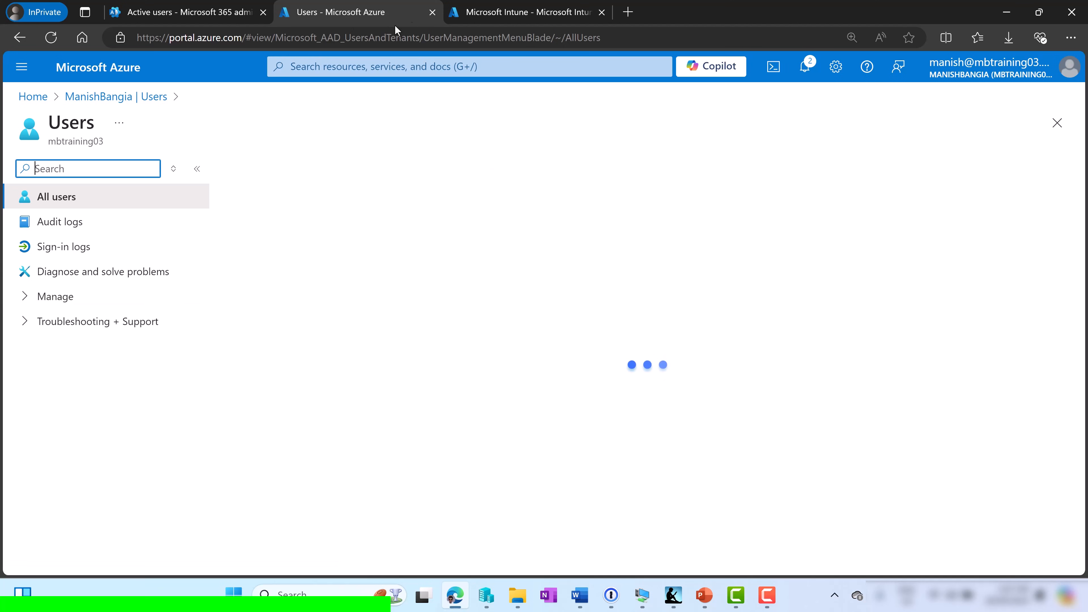
click(523, 12)
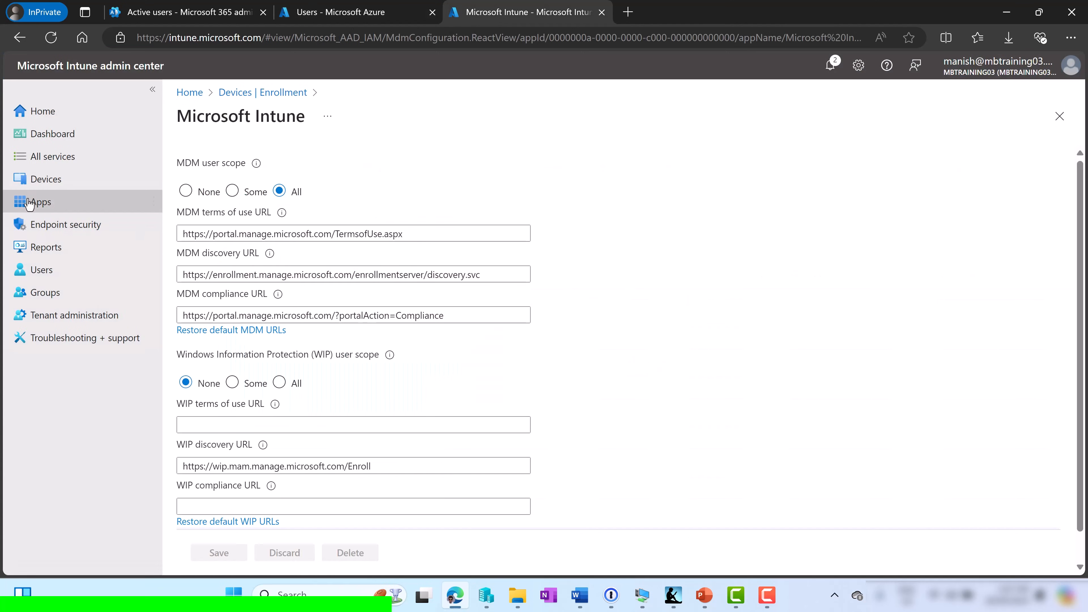
View Intune's users list, then switch to the Microsoft 365 Active users page
click(54, 272)
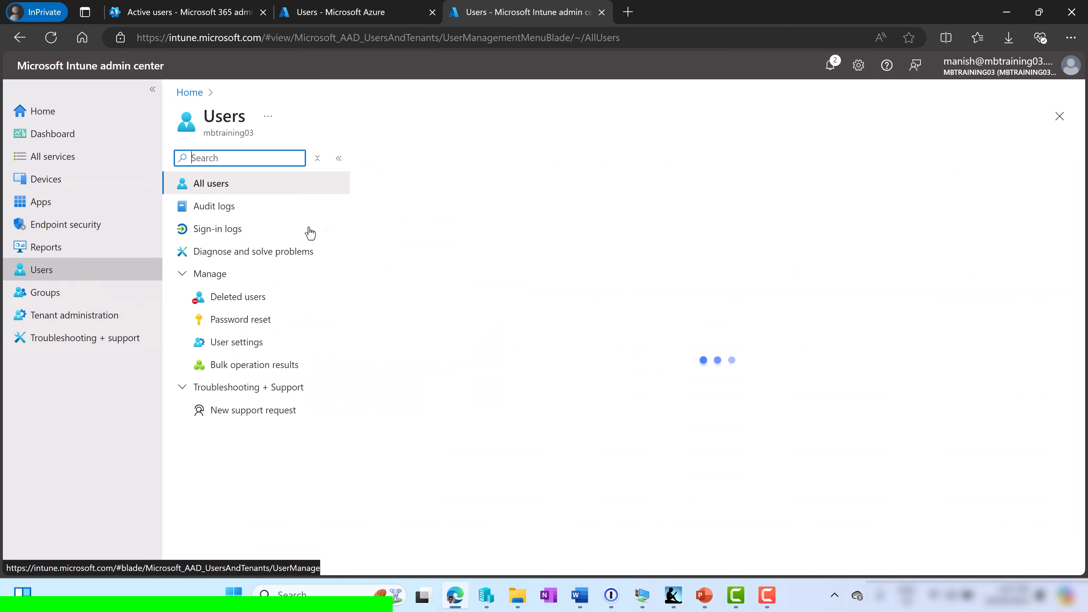
click(353, 12)
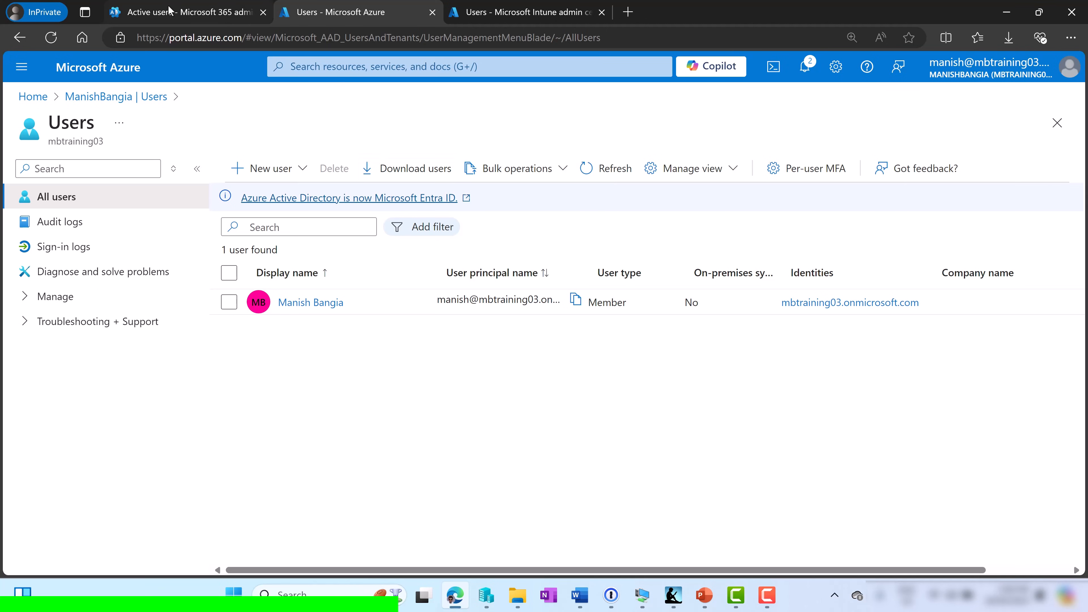
click(175, 15)
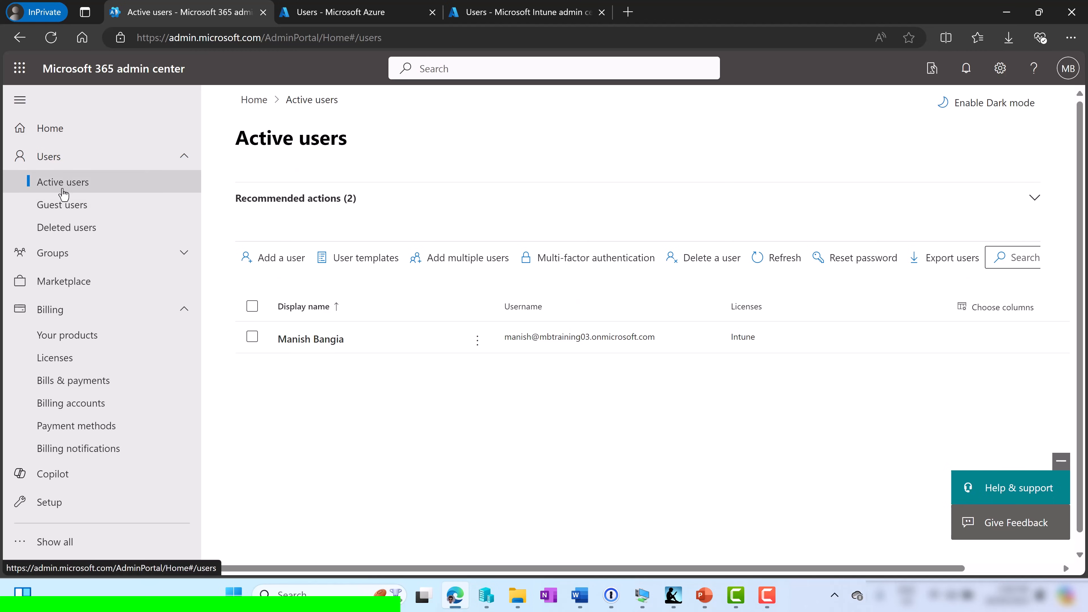
Add user testuser1 with a manually chosen password and continue to product licences
click(275, 270)
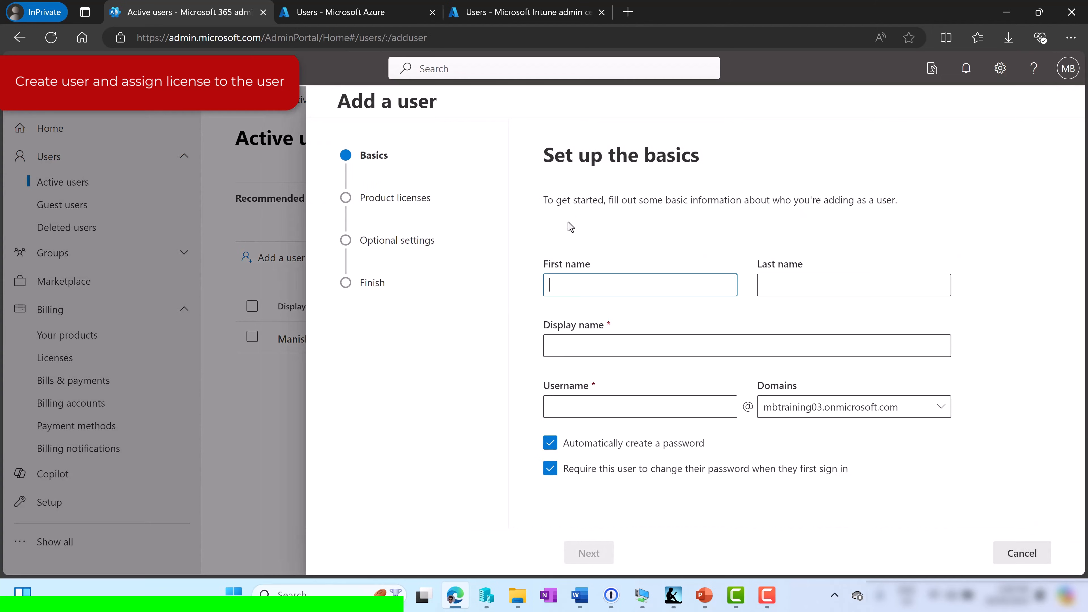
text(testuser1)
key(Tab)
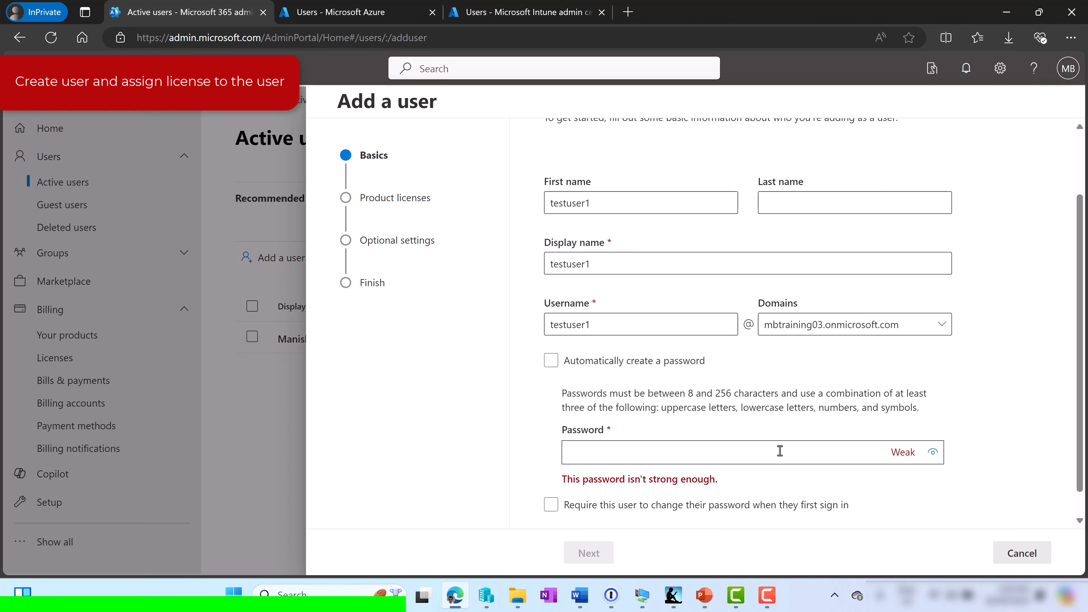
text(••••••••••••)
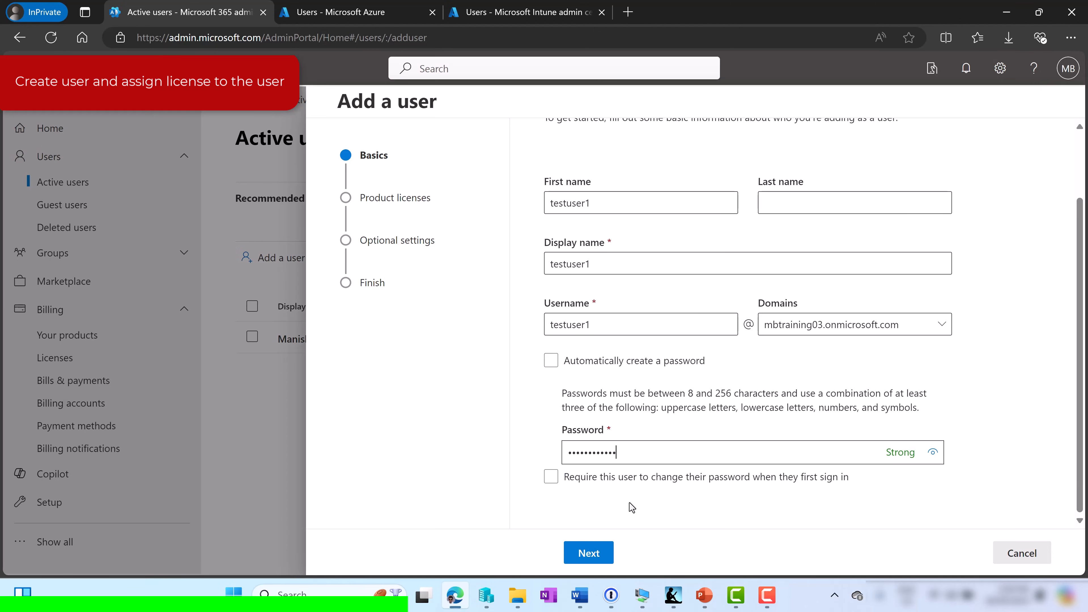
click(586, 554)
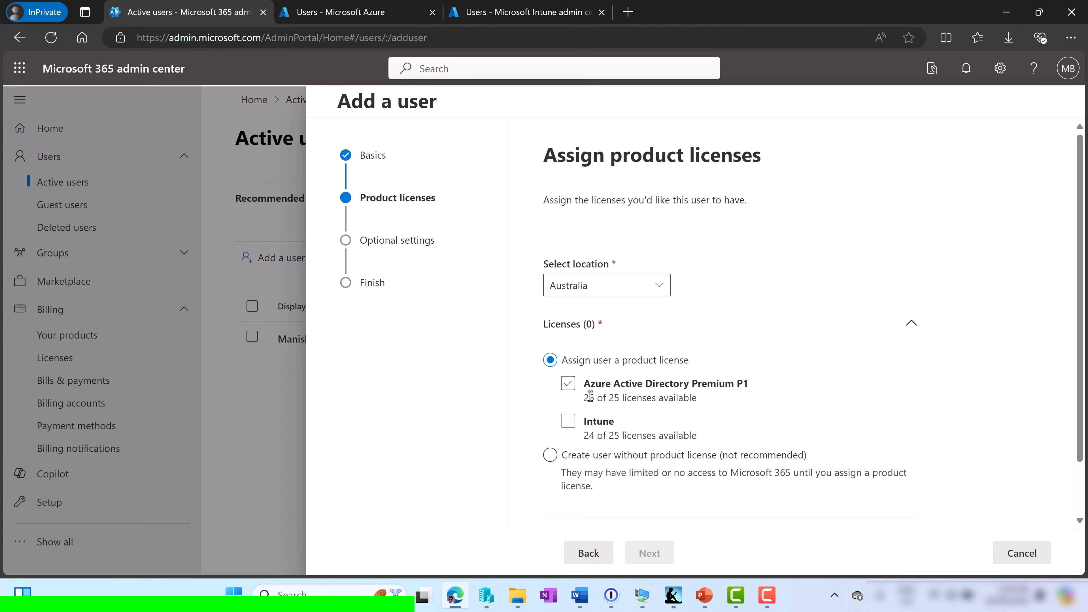
Give the new user Intune and Azure Active Directory Premium P1 licences
click(579, 418)
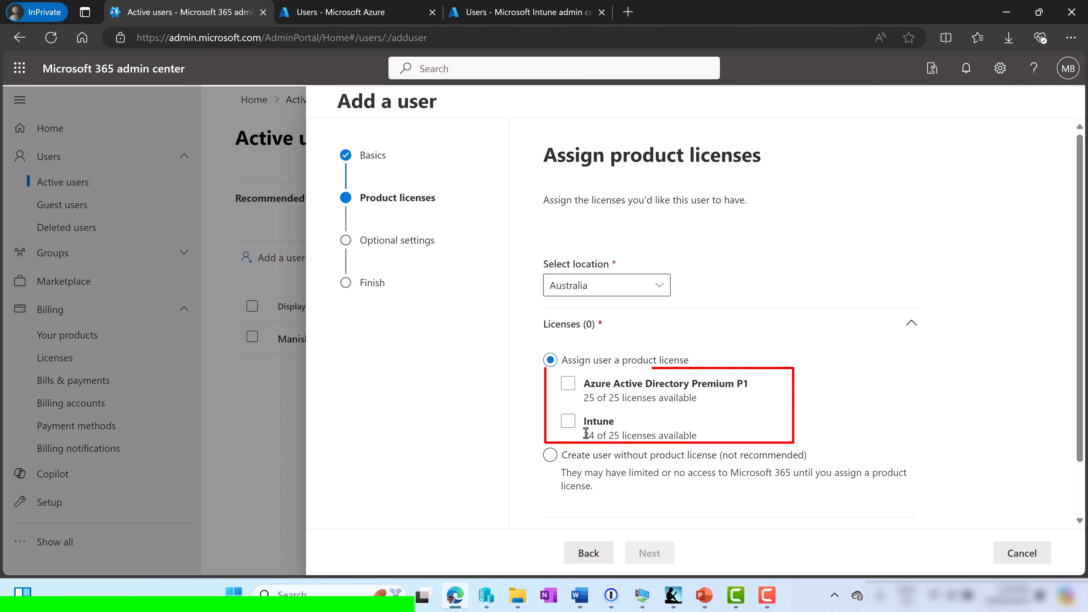
click(570, 385)
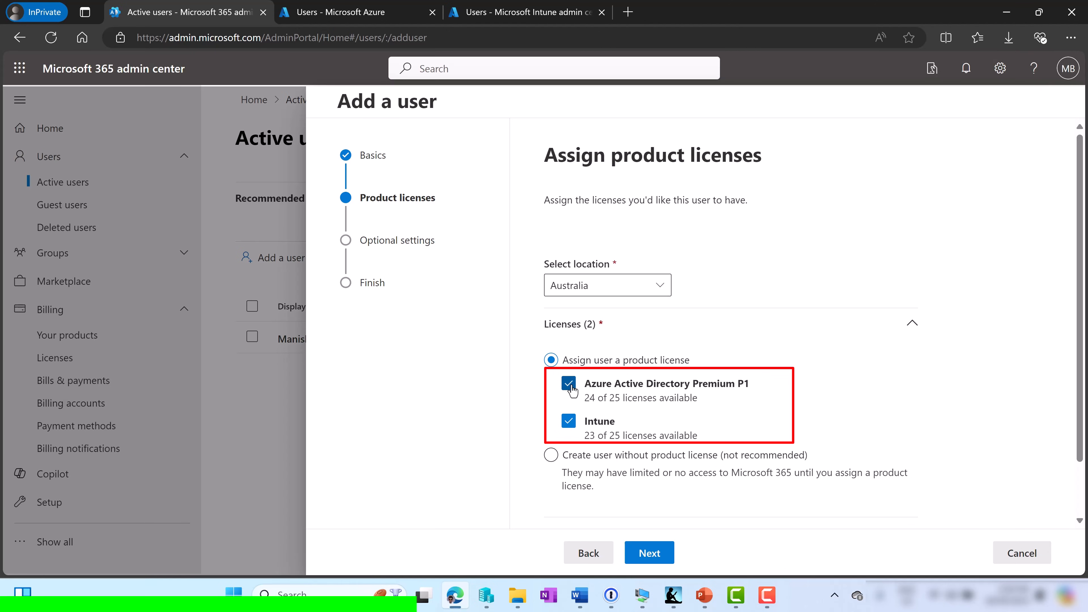
click(647, 554)
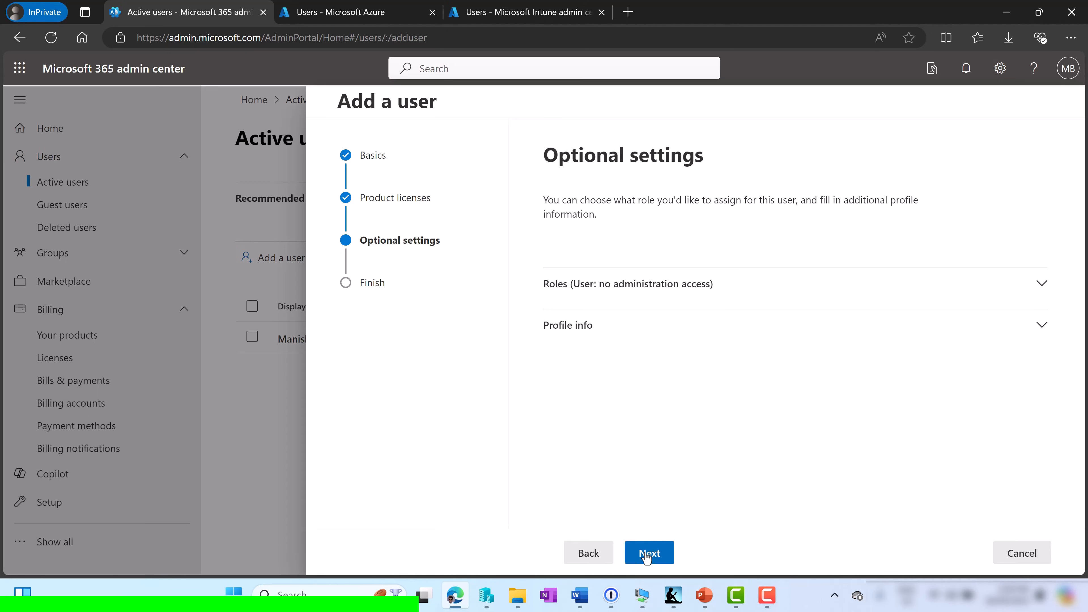
Finish adding the user and close the confirmation to return to Active users
click(647, 555)
click(647, 558)
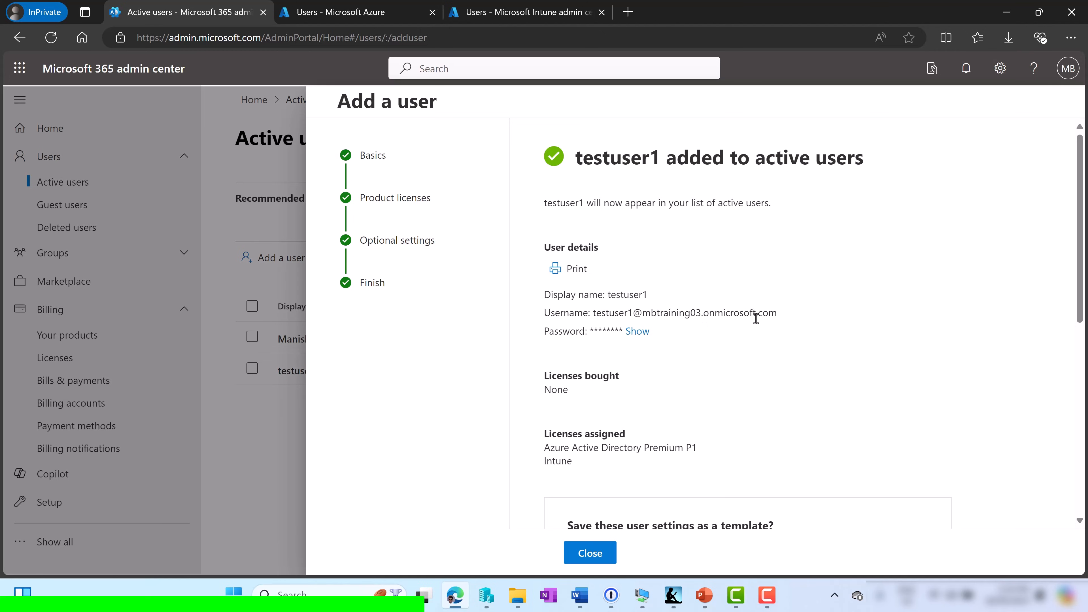
scroll(899, 345, down, 5)
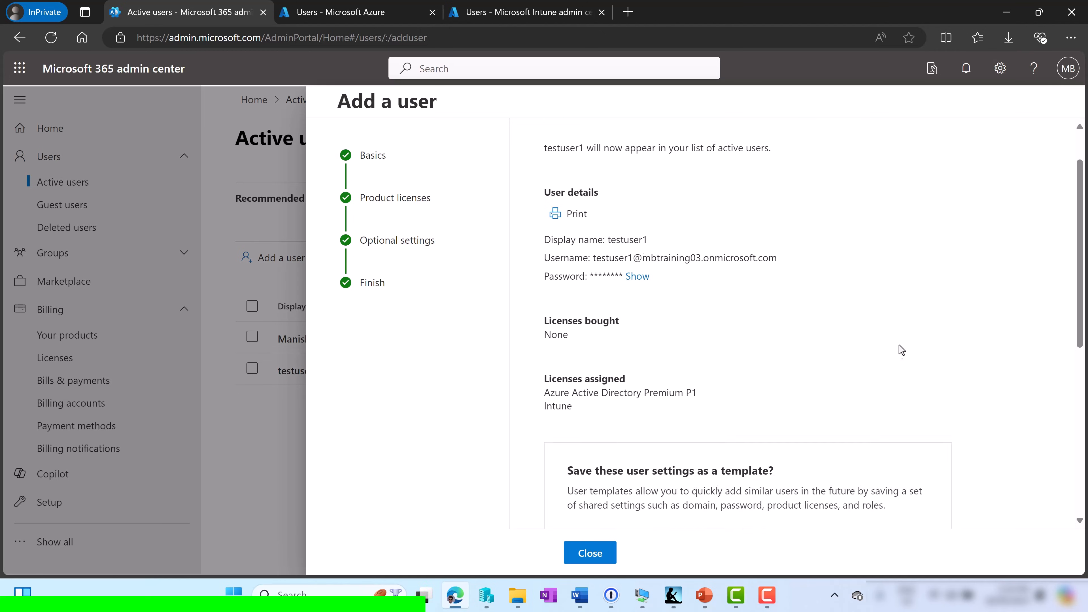
click(590, 552)
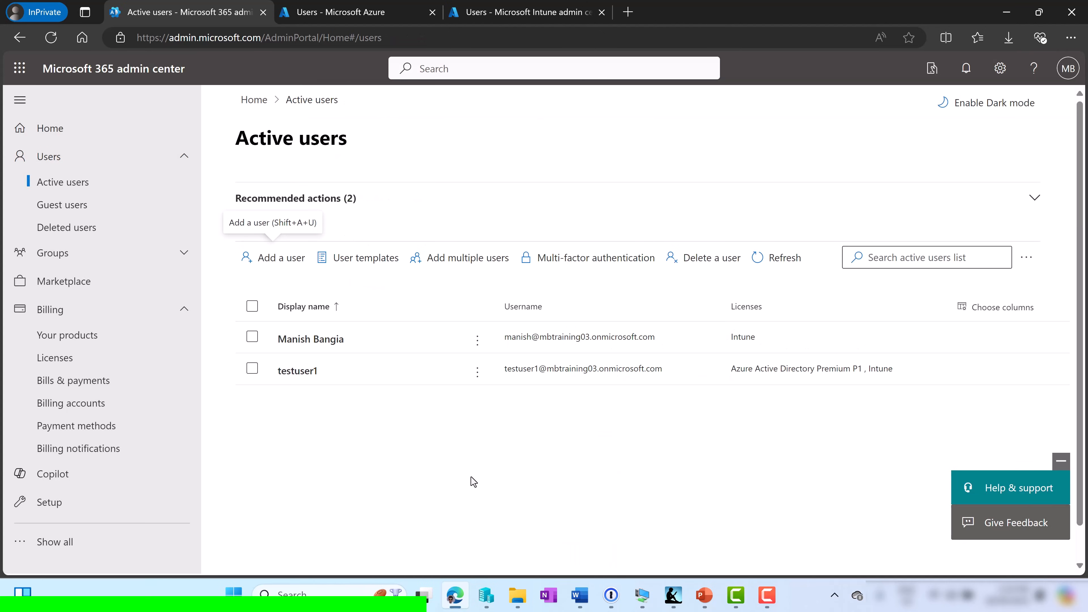
Check the test user's Azure AD Premium P1 and Intune licences, then return to the Azure Users list
click(295, 372)
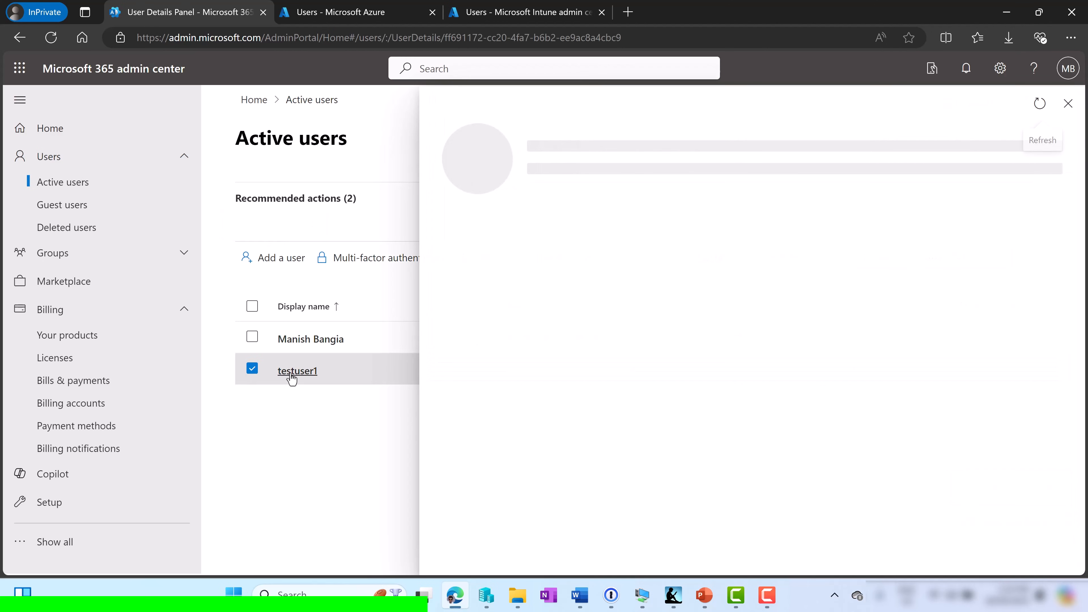
click(582, 241)
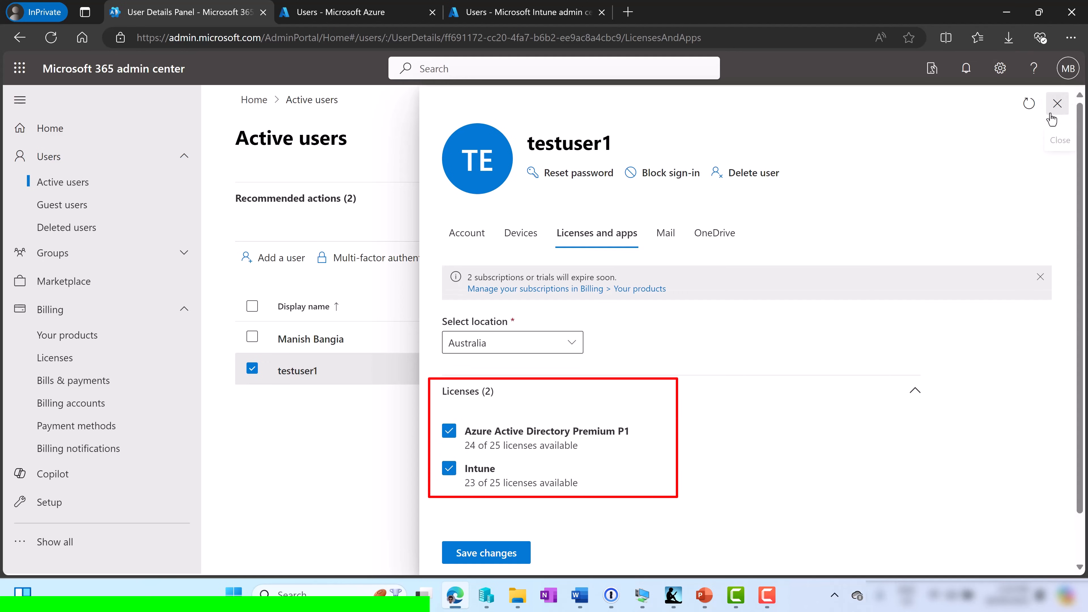
click(1057, 104)
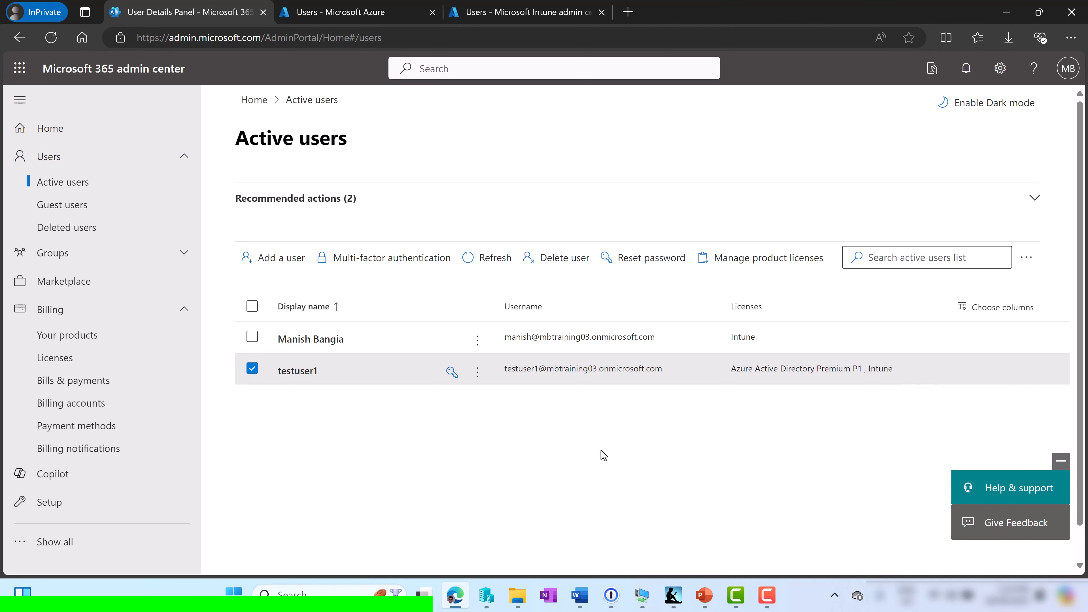
click(343, 13)
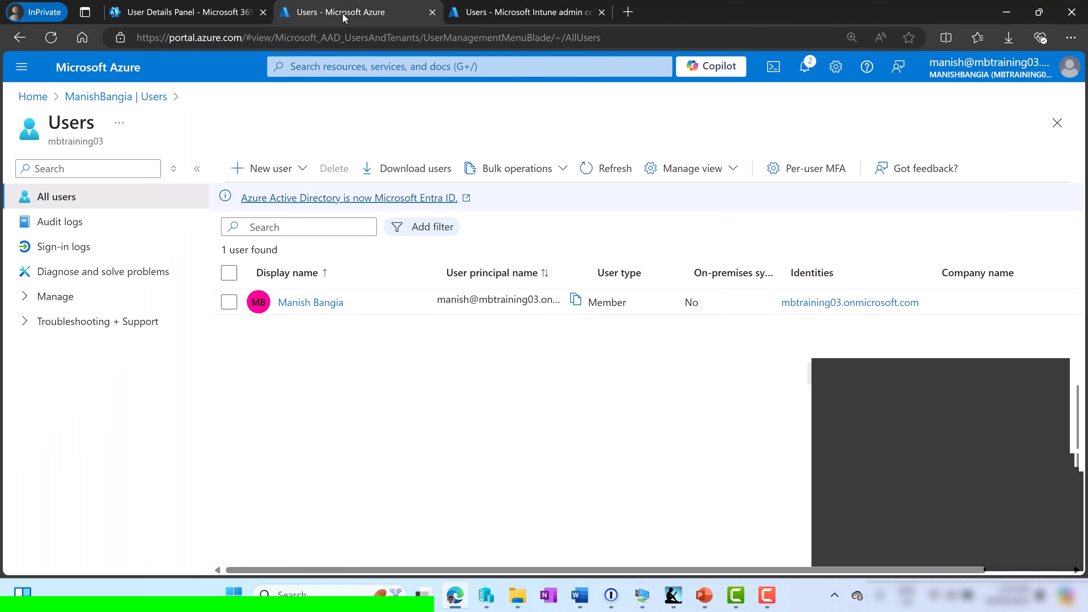
Open the tenant overview and go to its Company branding page
click(102, 98)
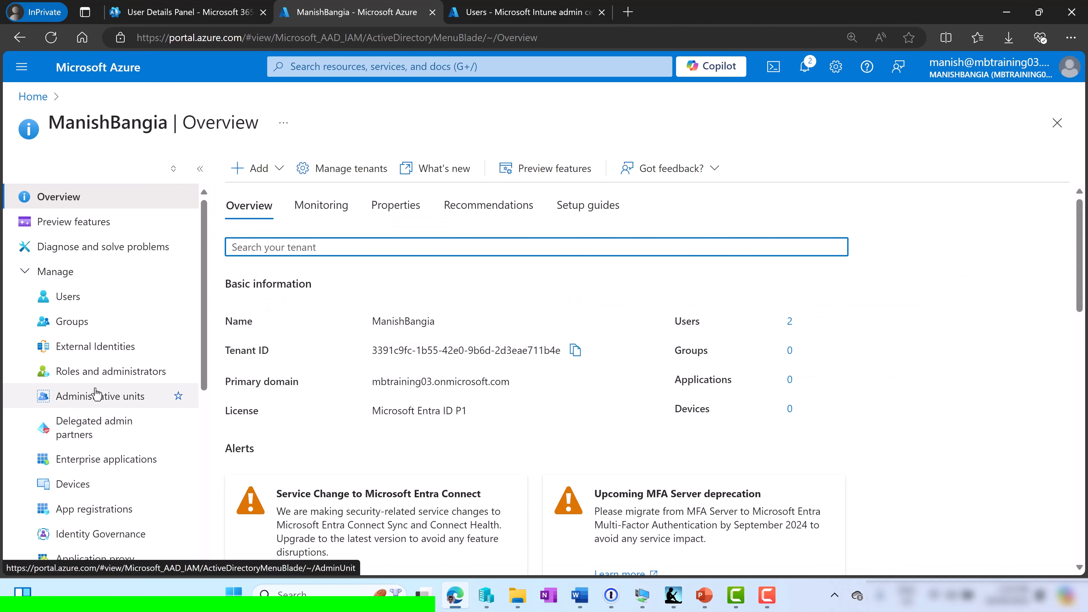
scroll(158, 461, down, 3)
scroll(96, 394, down, 5)
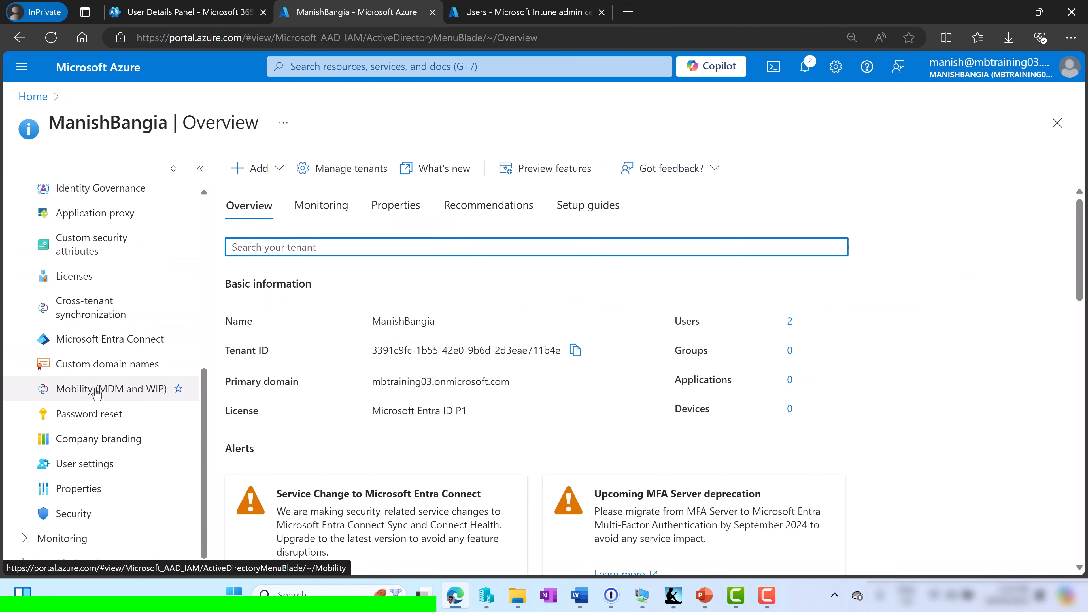
click(79, 440)
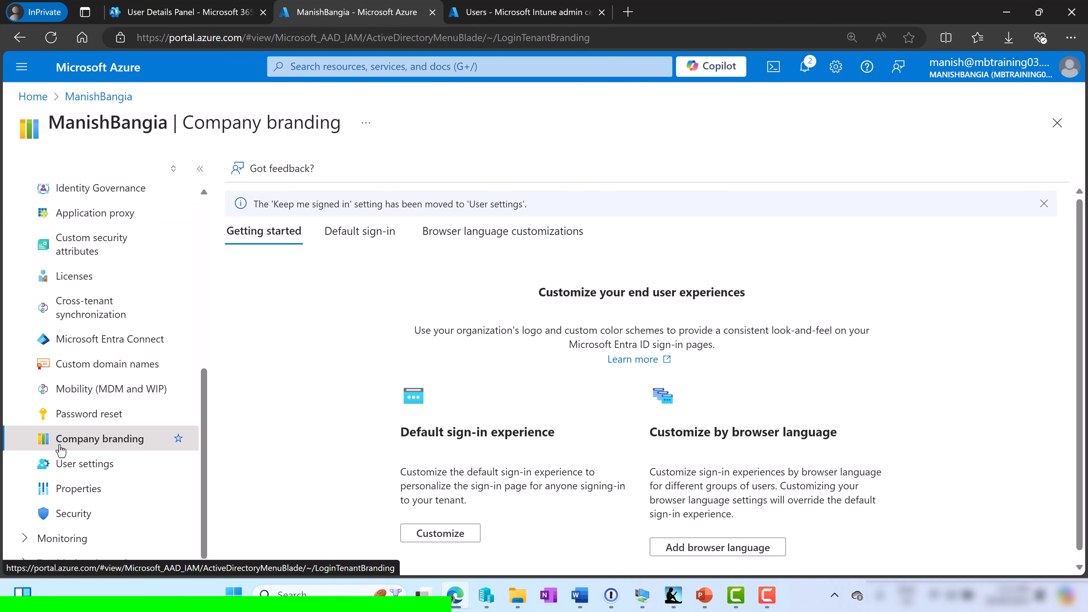
Launch the Customize default sign-in experience wizard from the Default sign-in tab
click(373, 239)
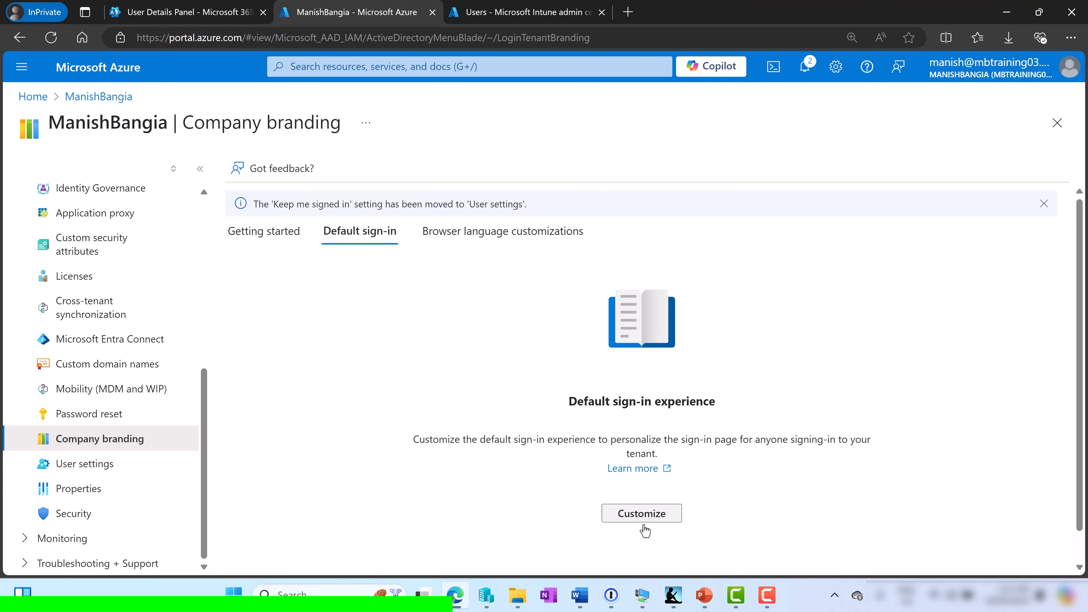
click(667, 511)
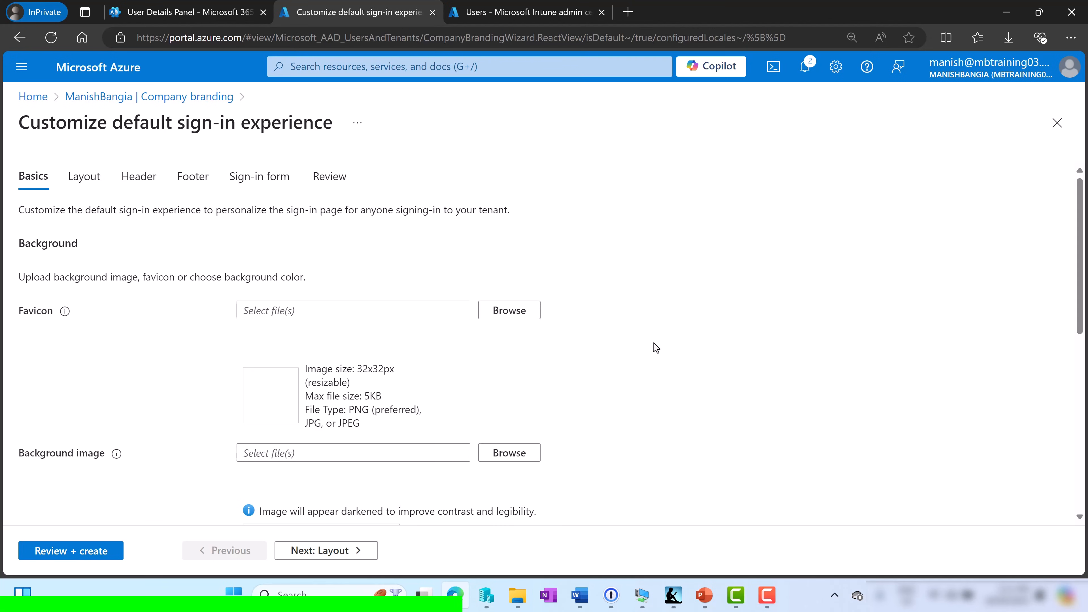
key(alt+Tab)
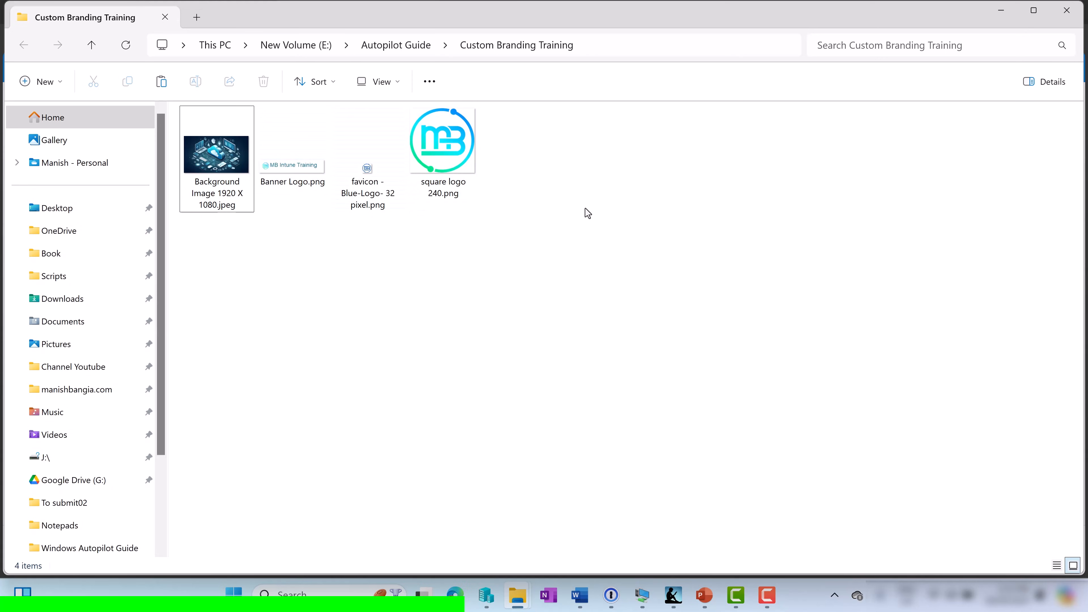
key(alt+d)
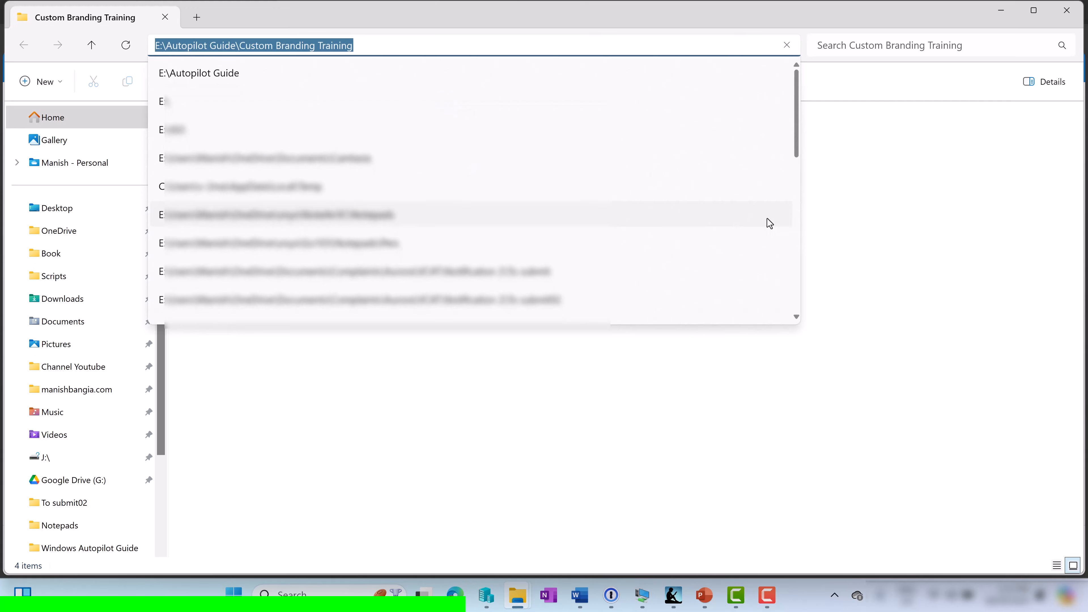
click(870, 194)
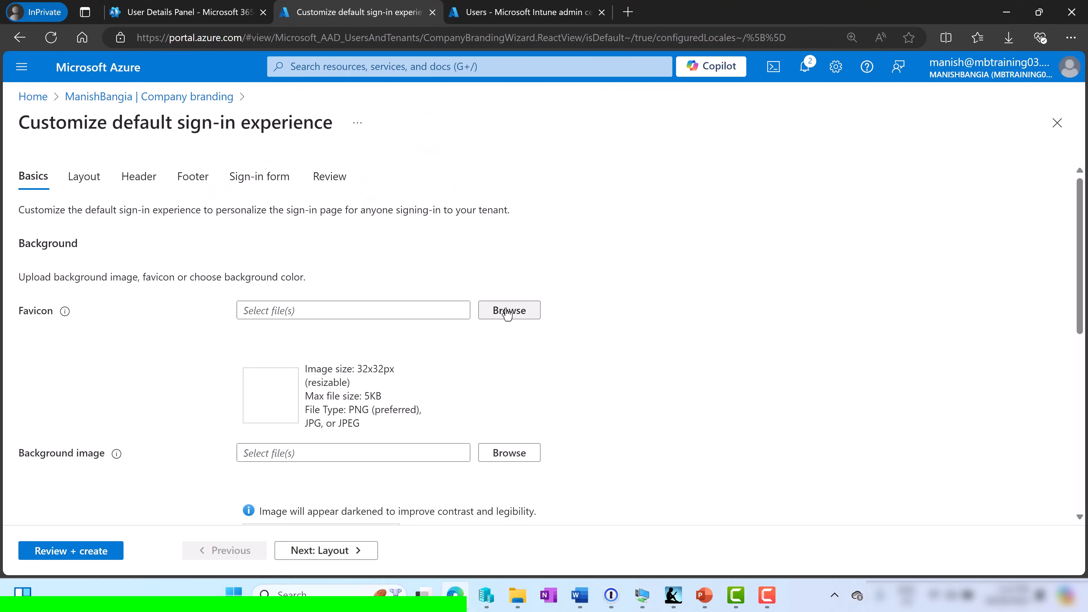
Upload the background image and set Banner Logo.png as the banner logo
click(508, 311)
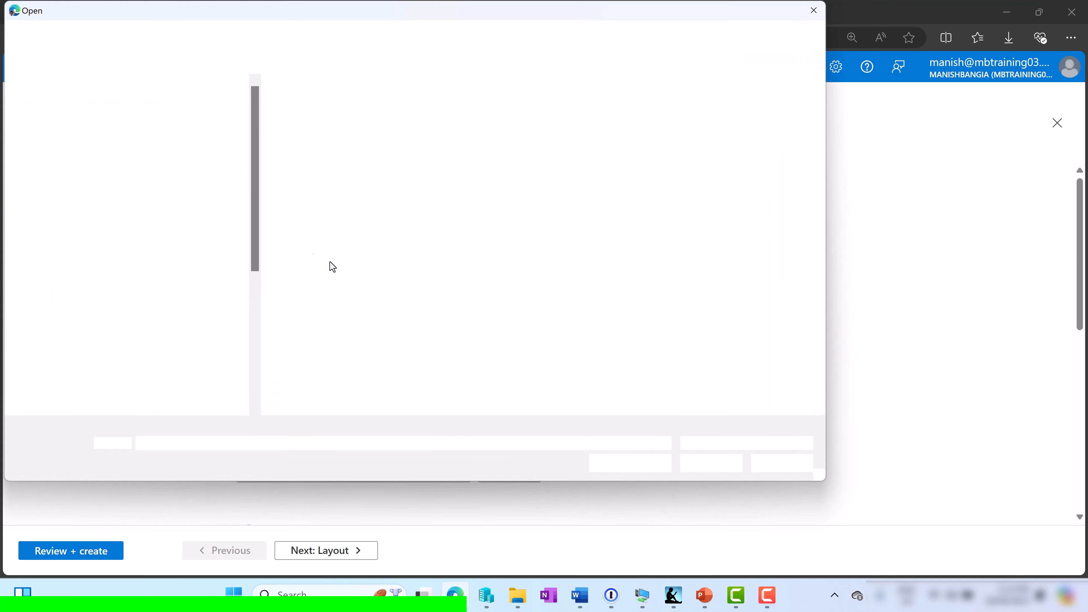
double_click(288, 147)
scroll(695, 397, down, 3)
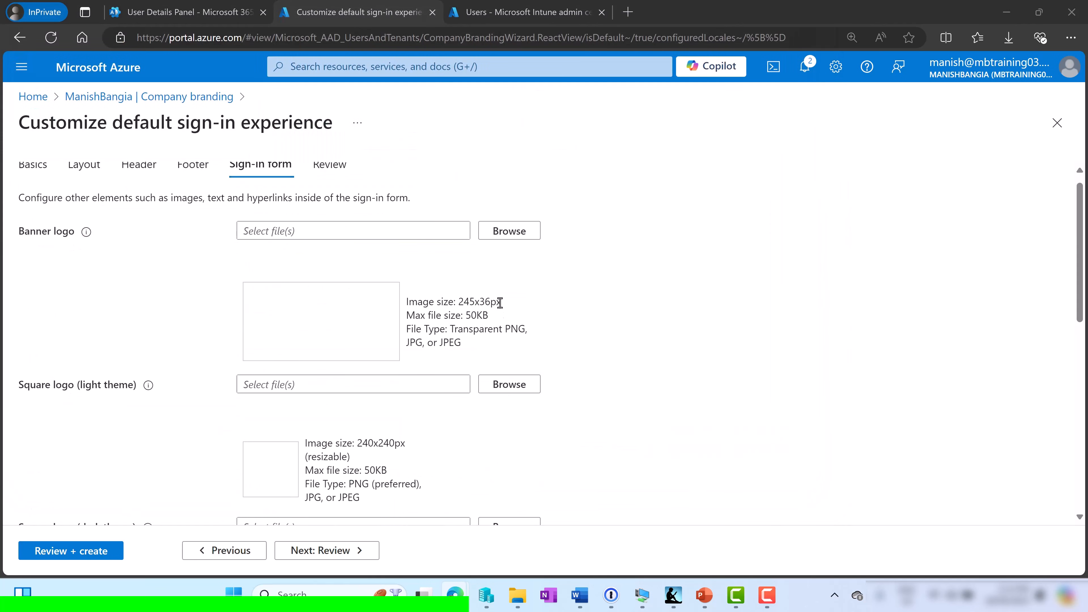
click(520, 234)
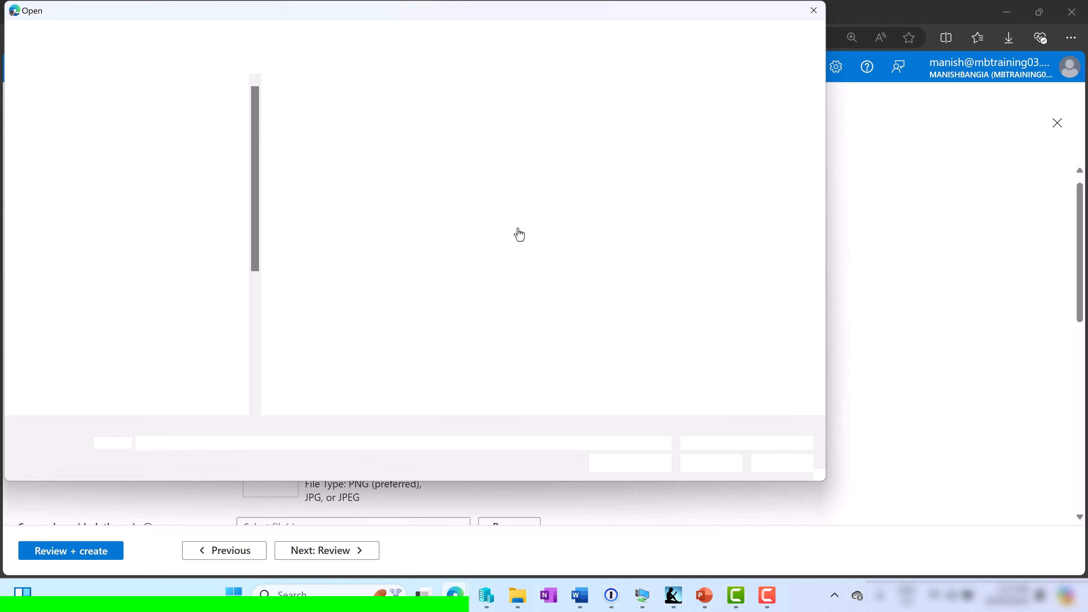
double_click(374, 140)
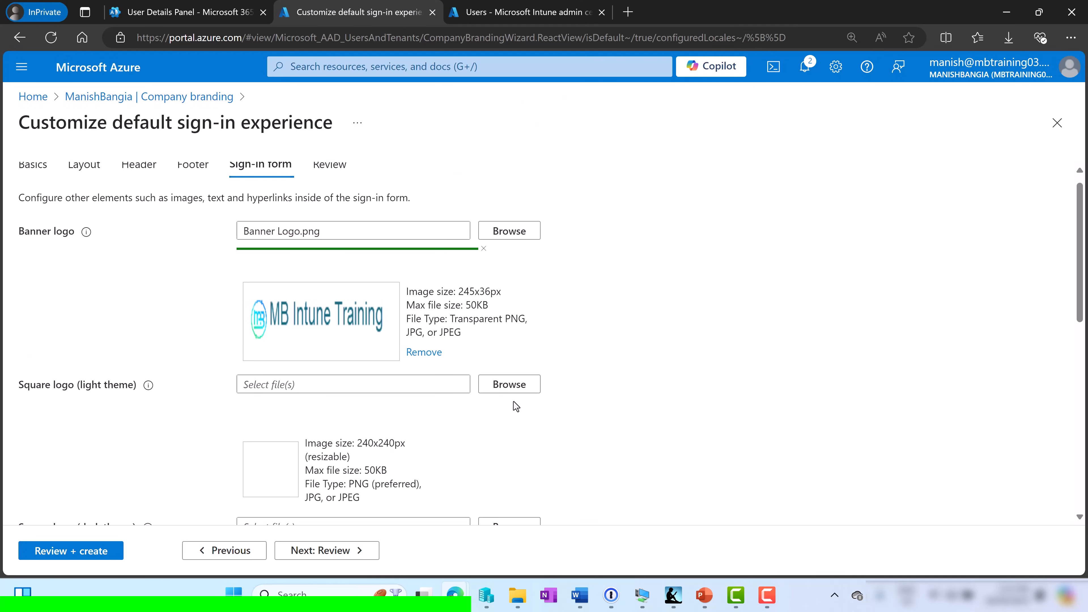
Upload square logo 240.png as both the light-theme and dark-theme square logos
click(516, 385)
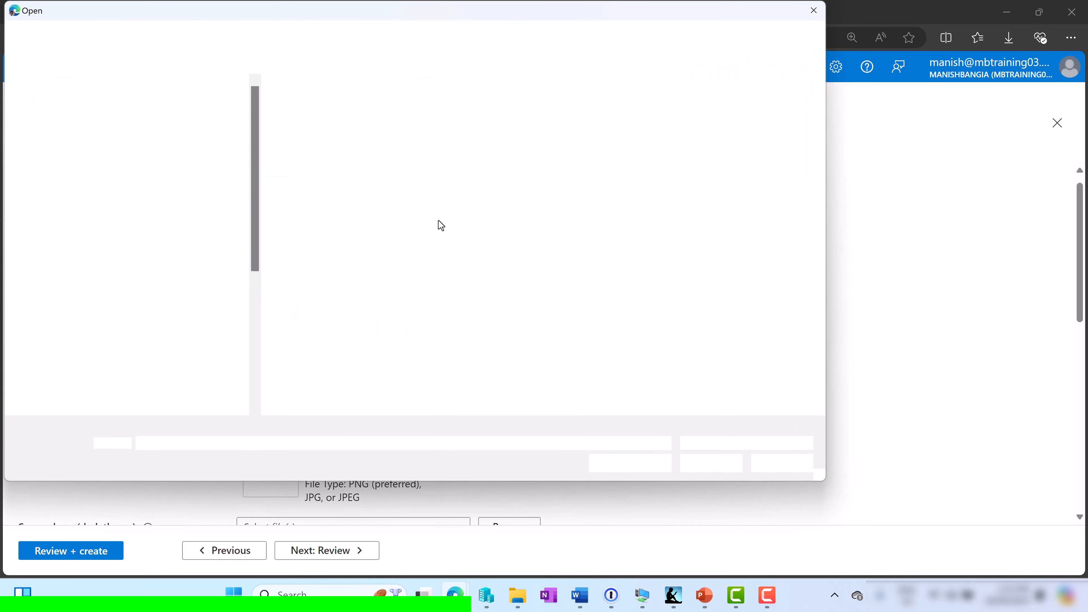
double_click(549, 124)
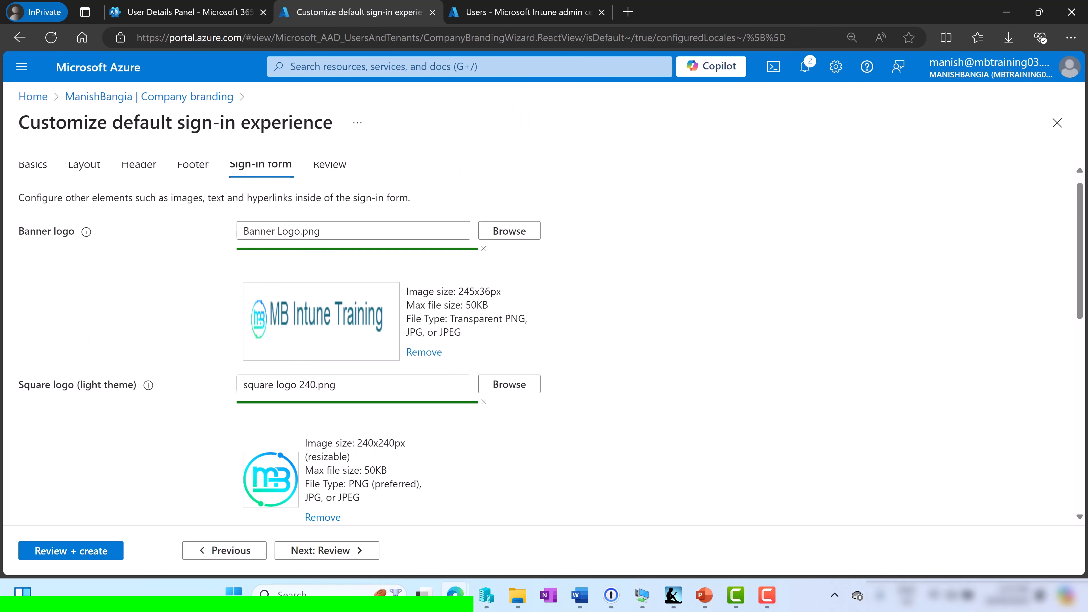
scroll(351, 409, down, 2)
scroll(358, 412, down, 2)
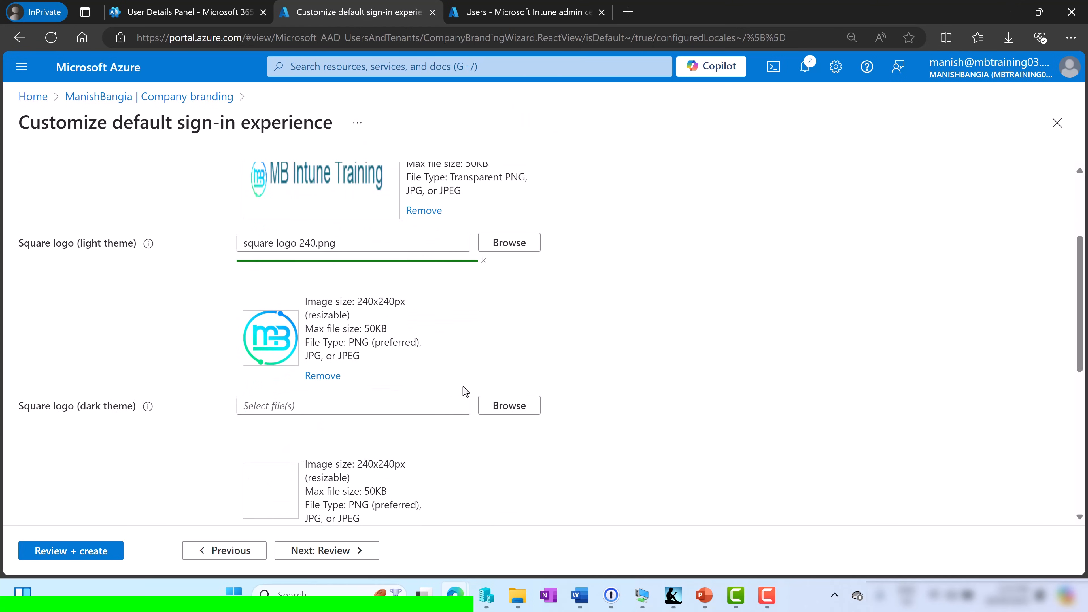
click(498, 405)
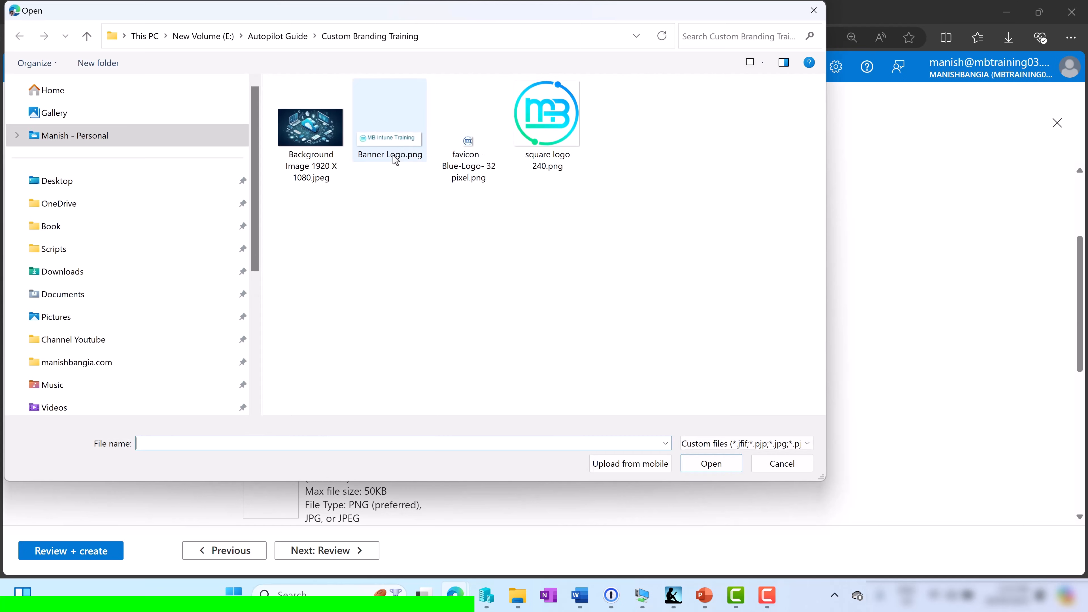
click(523, 131)
double_click(523, 132)
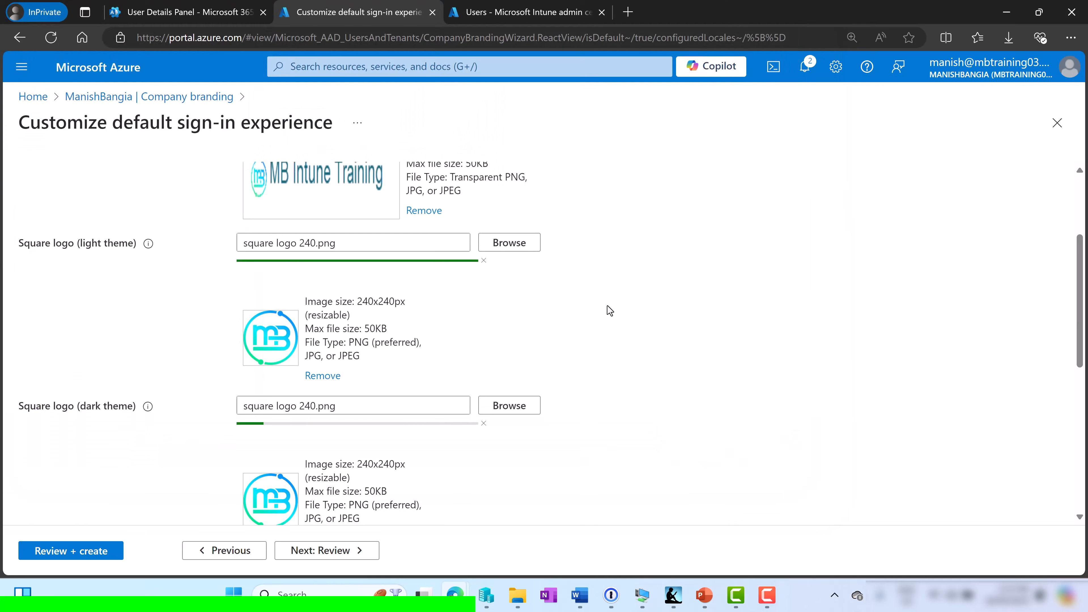
scroll(622, 376, down, 5)
scroll(621, 373, down, 1)
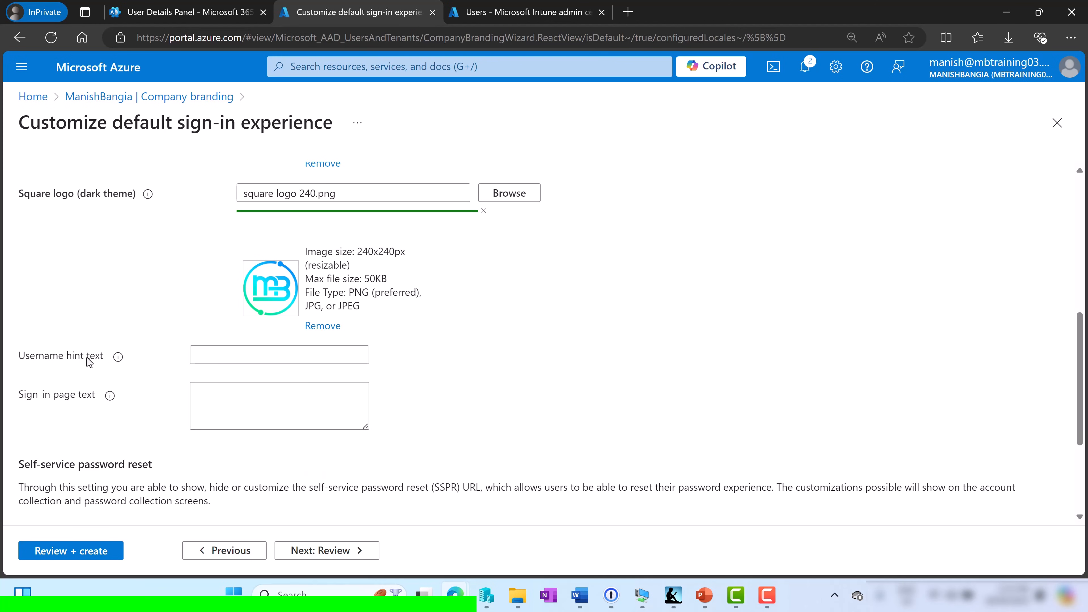
Enter the username hint and sign-in page text, then review and create the default sign-in branding
click(213, 353)
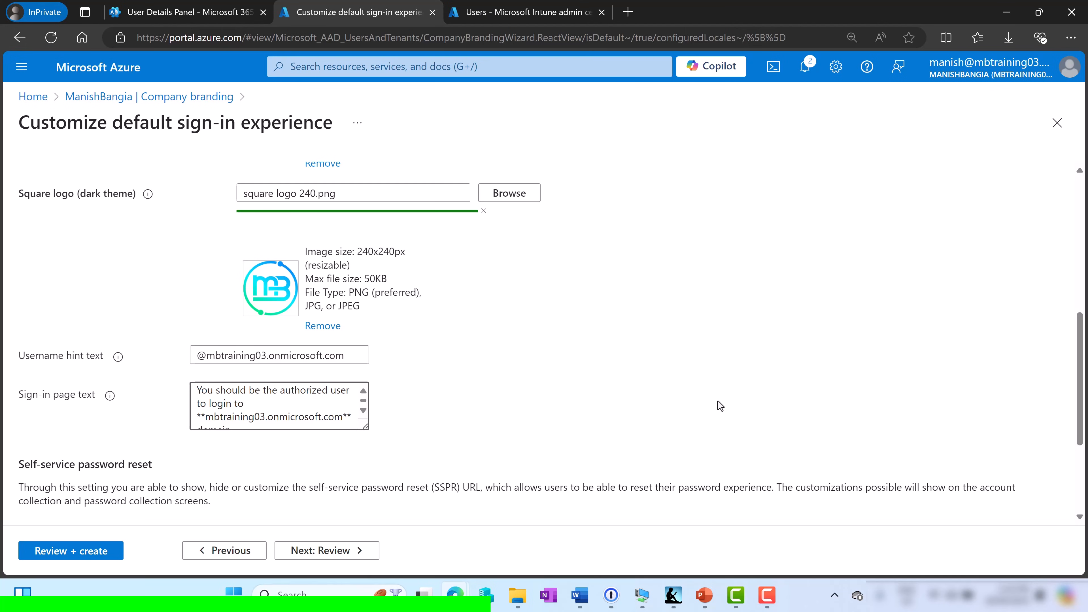
scroll(720, 399, down, 3)
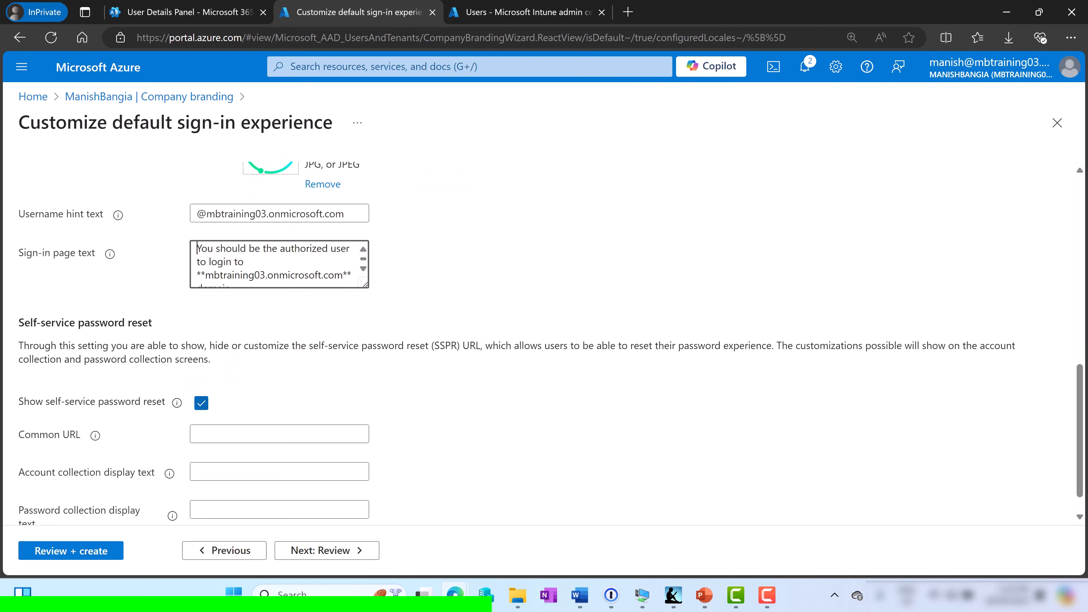
click(69, 552)
click(68, 552)
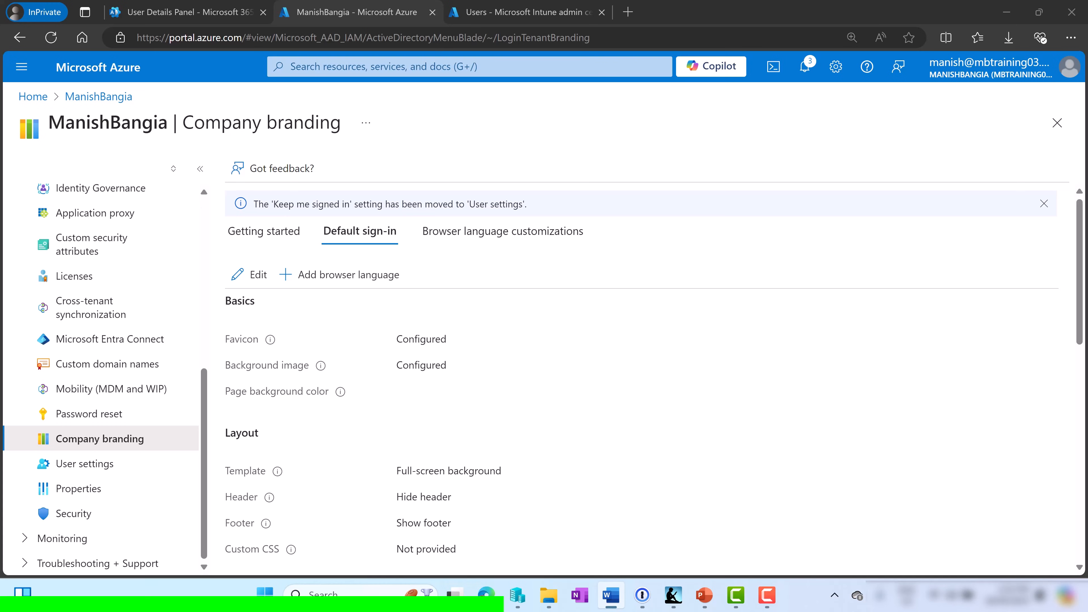
Back in Intune, go to Devices > Enrollment and scroll to the Windows Autopilot section
click(538, 15)
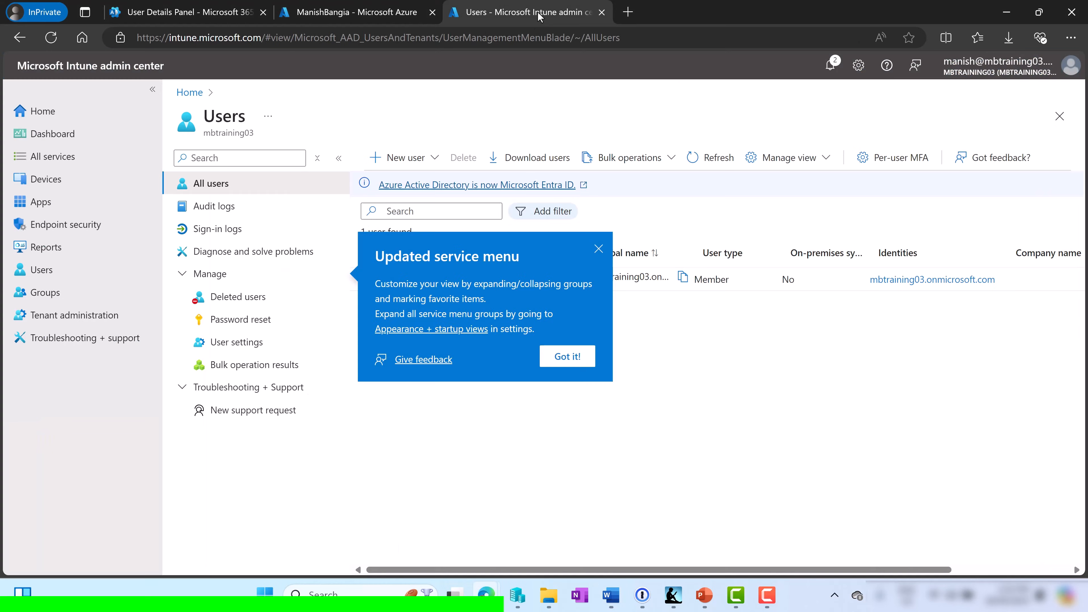
click(599, 249)
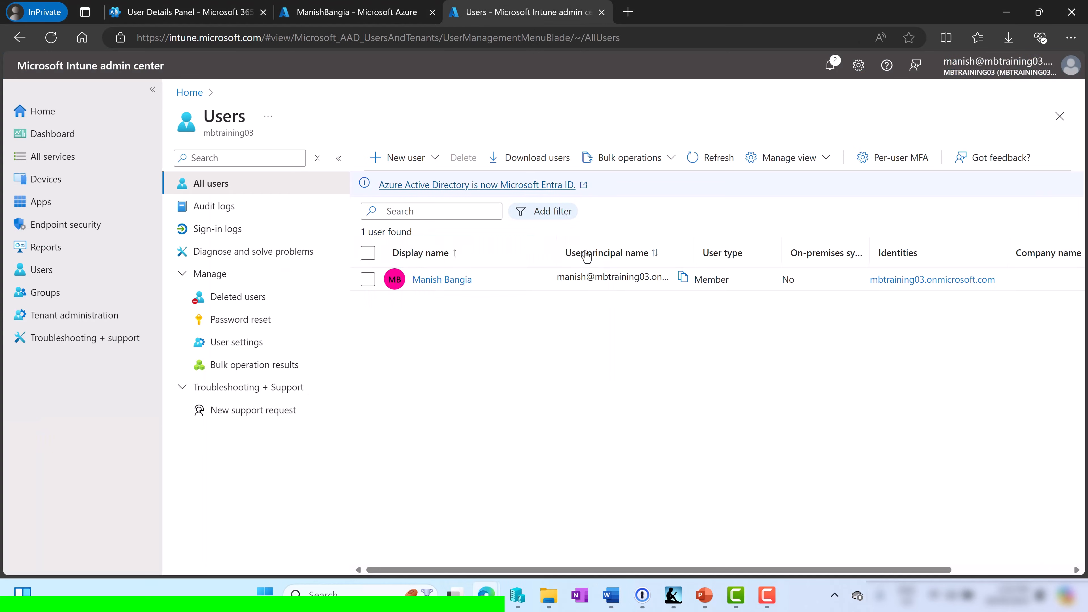
click(45, 182)
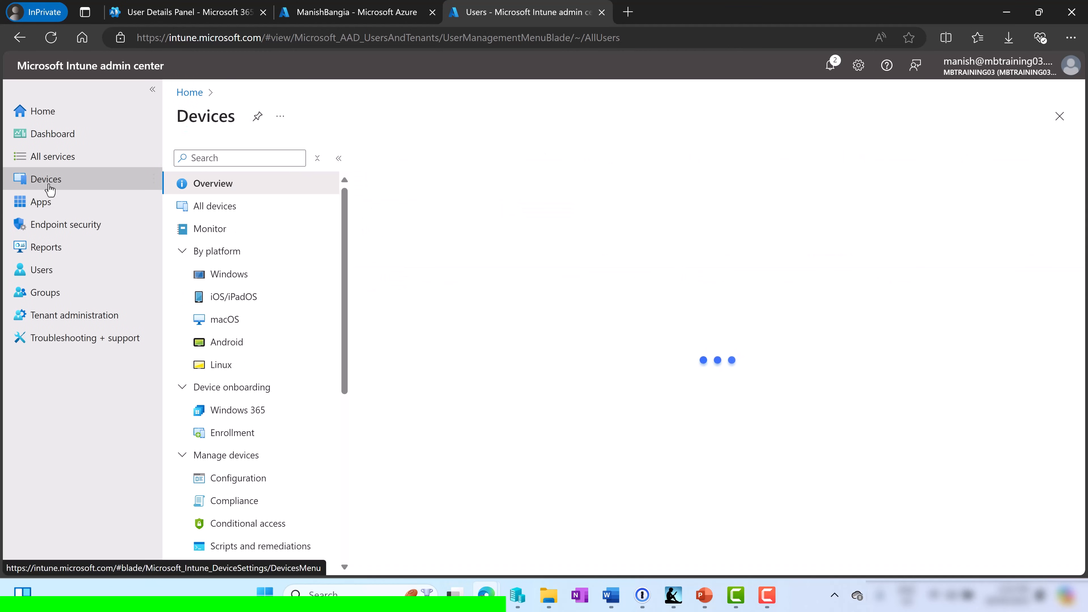
click(243, 433)
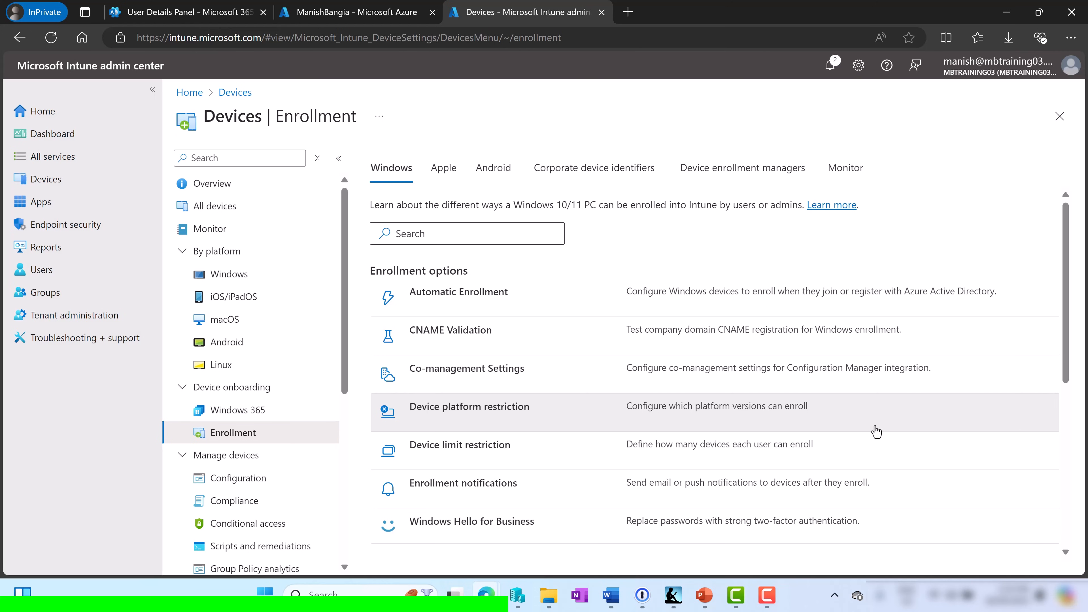
scroll(777, 433, down, 5)
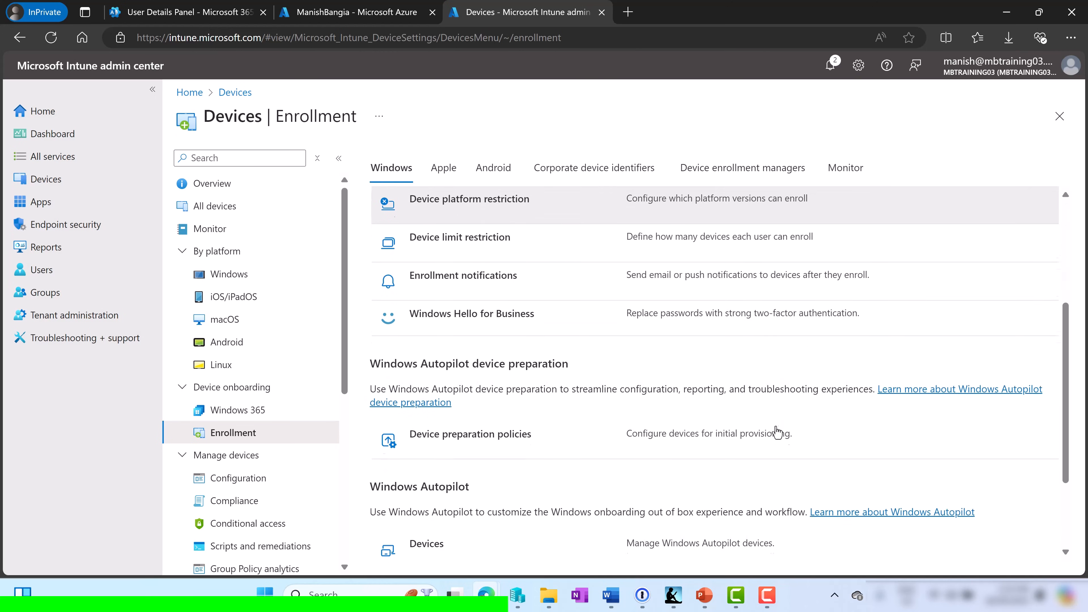
scroll(777, 432, down, 2)
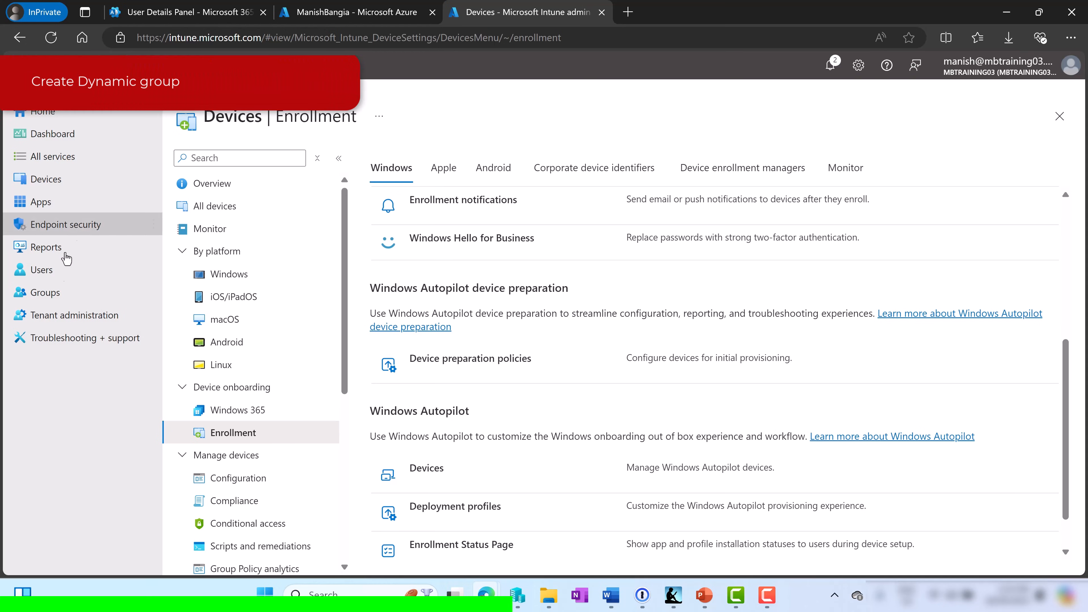
Start a new group 'Dynamic Autopilot Group' with Dynamic Device membership and open its dynamic query
click(54, 301)
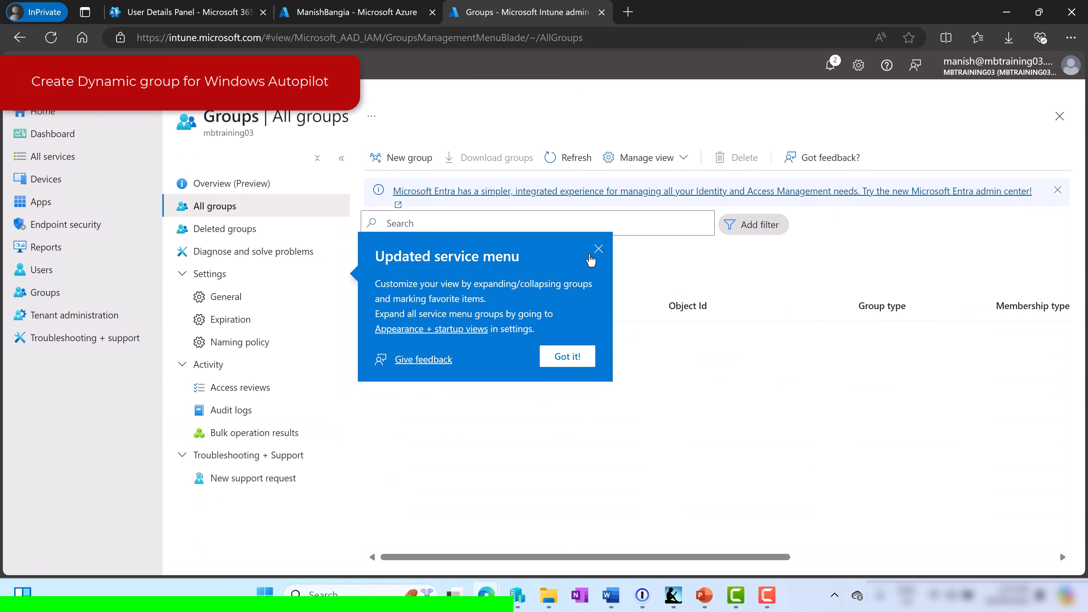
click(599, 249)
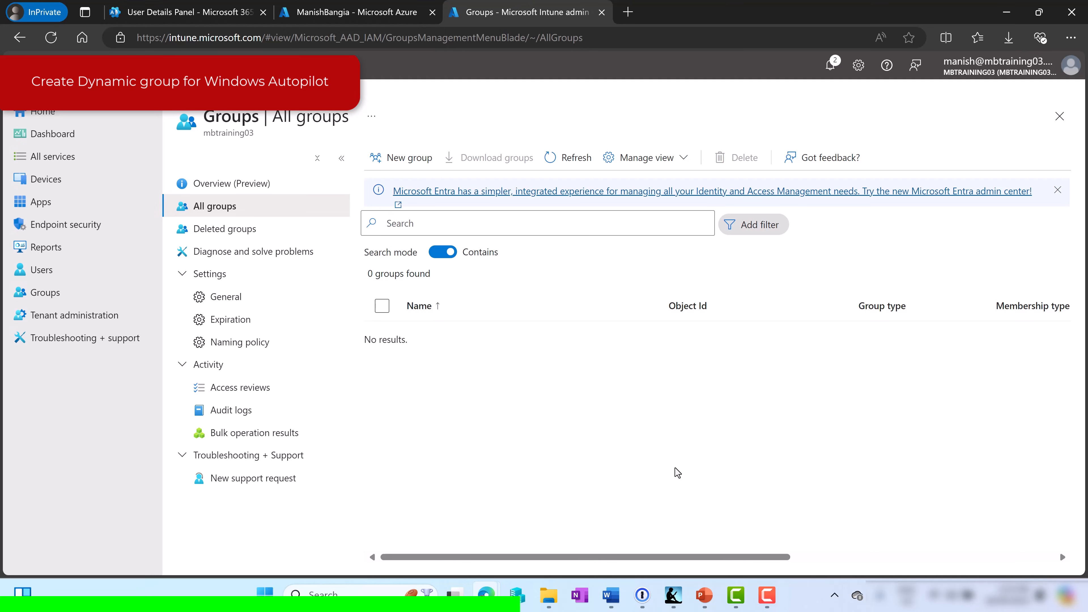
click(399, 159)
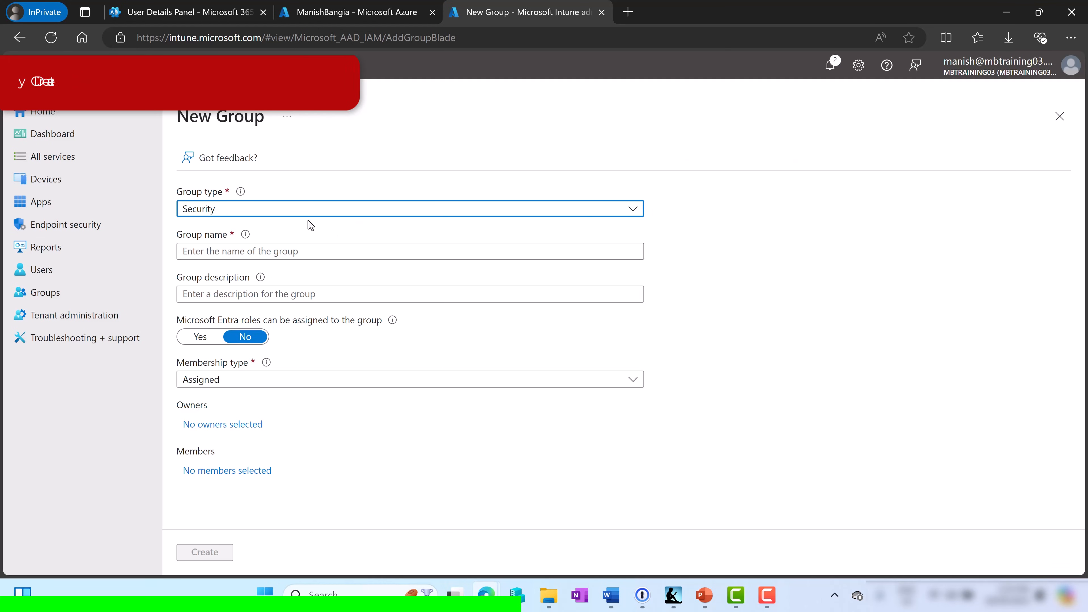
click(290, 252)
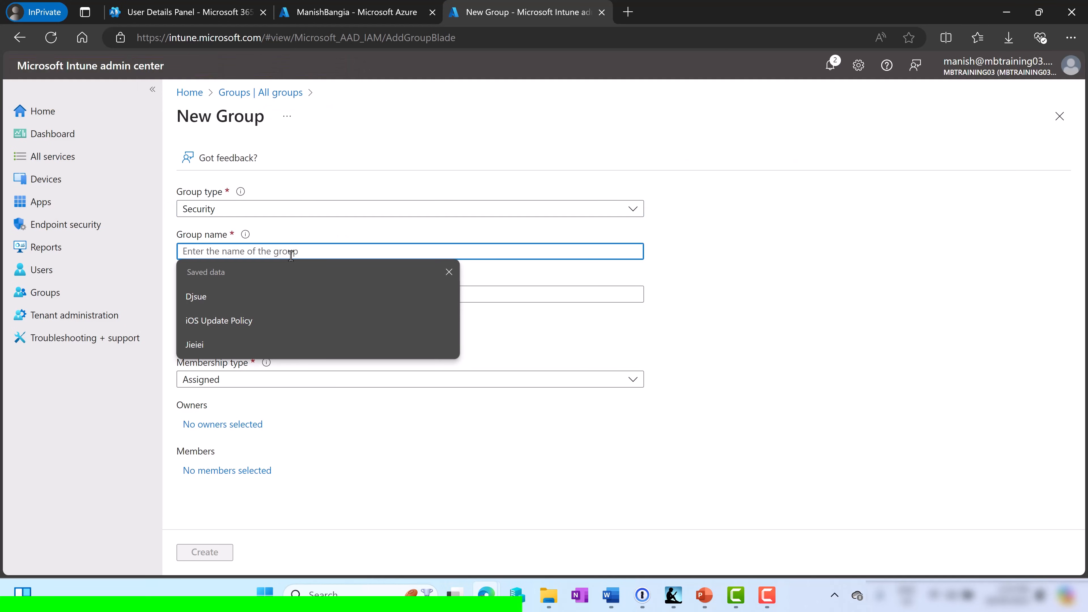
text(Dynamic )
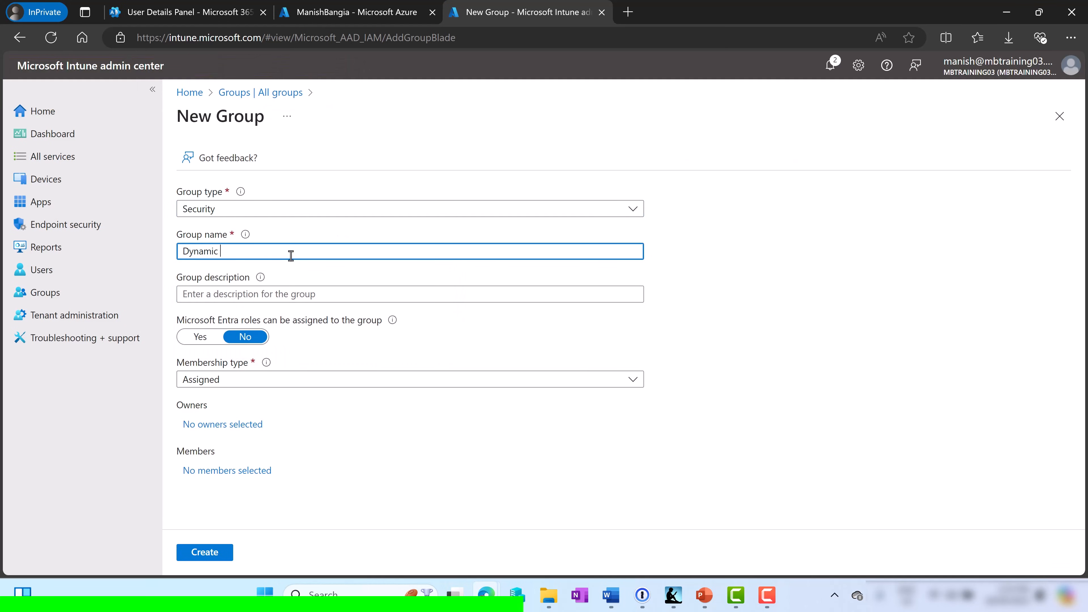
text(Autopilot Group)
click(284, 380)
click(250, 446)
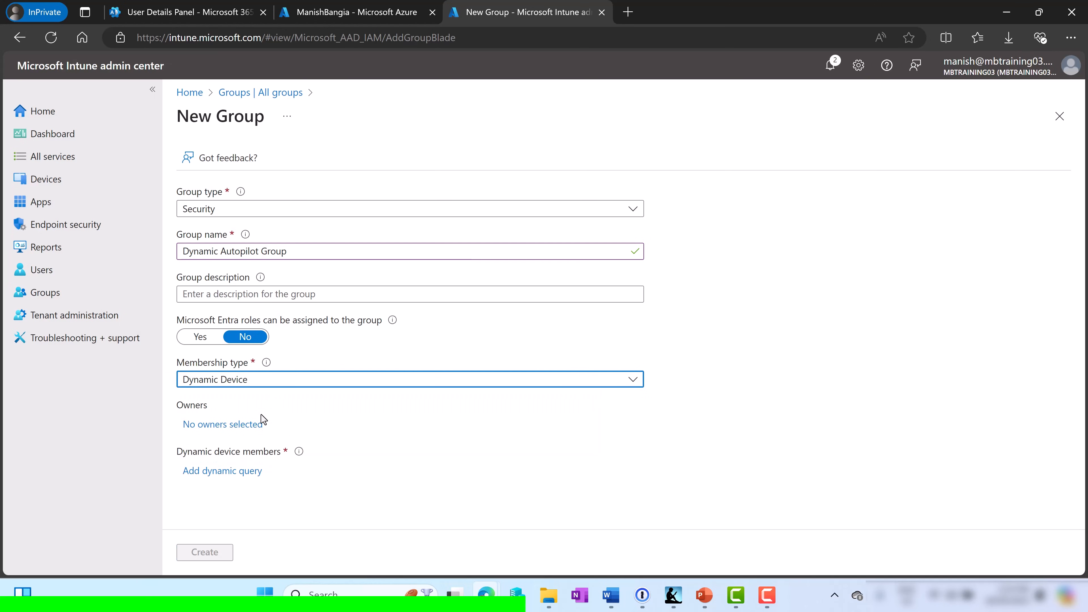
click(226, 472)
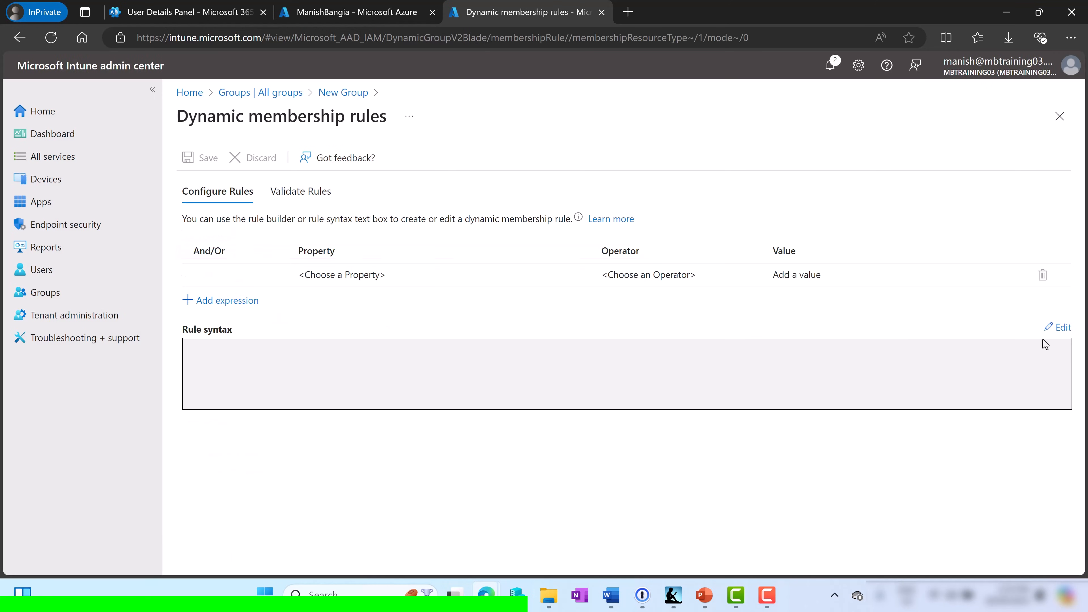
Paste the rule (device.devicePhysicalIDs -any (_ -startsWith "[ZTDid]")), save it, and create the group
click(1061, 328)
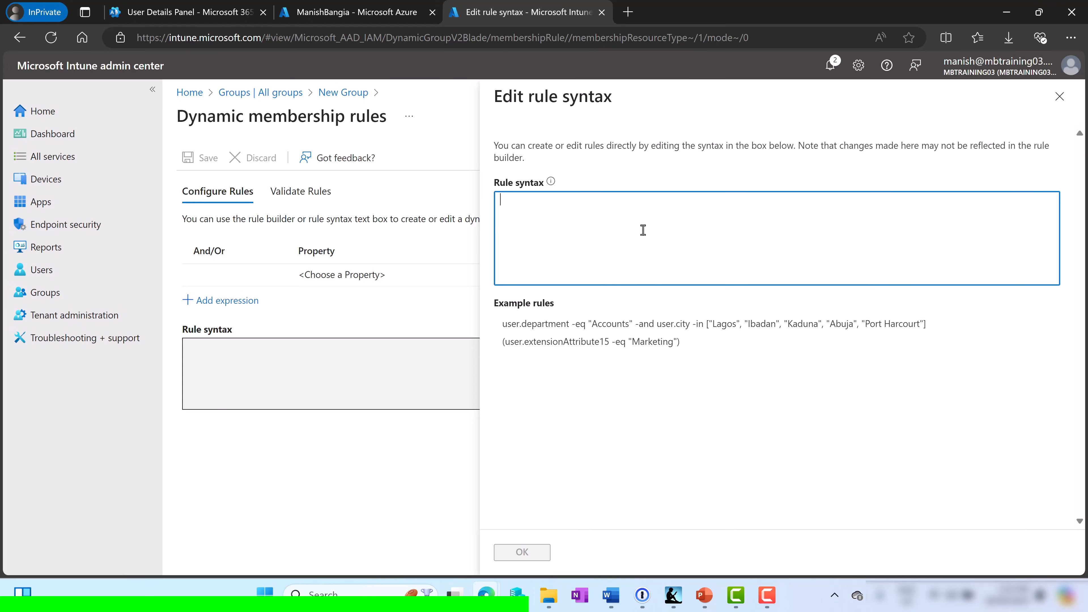
text((device.devicePhysicalIDs -any (_ -startsWith "[ZTDid]")))
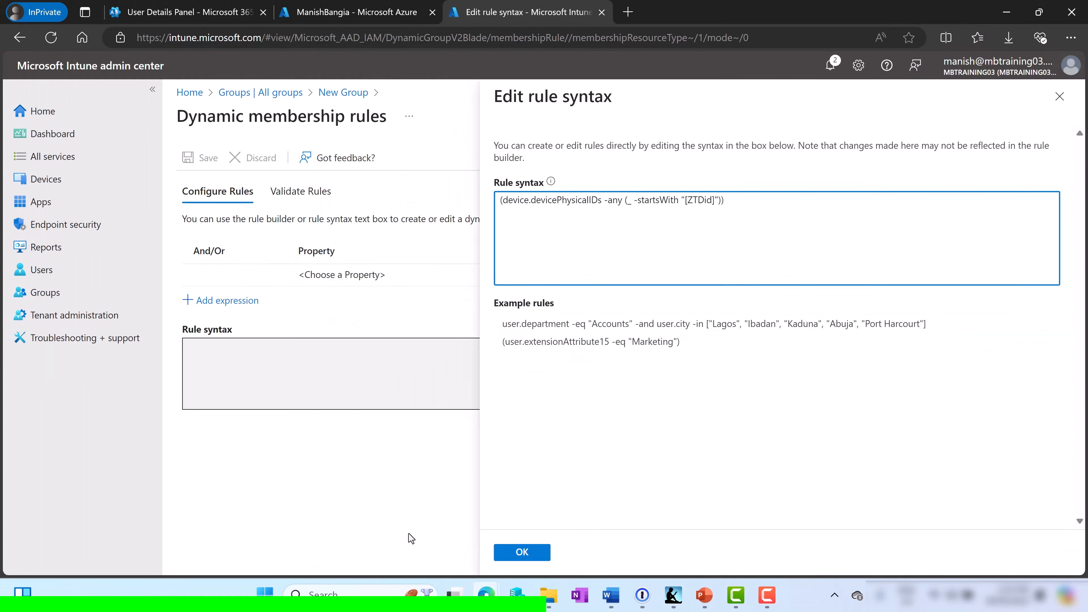
click(522, 552)
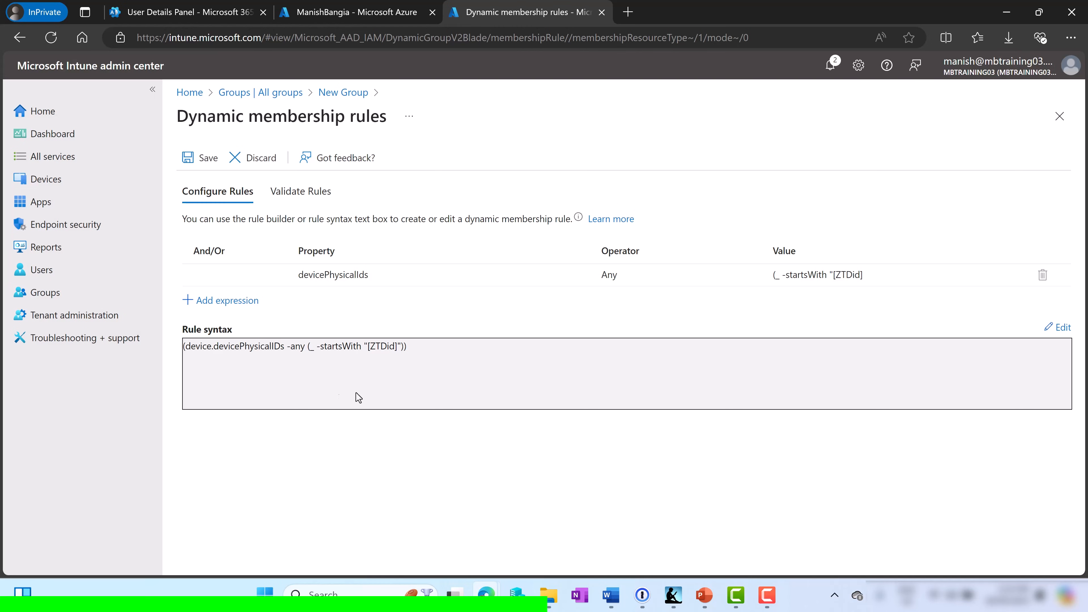
click(190, 158)
click(204, 553)
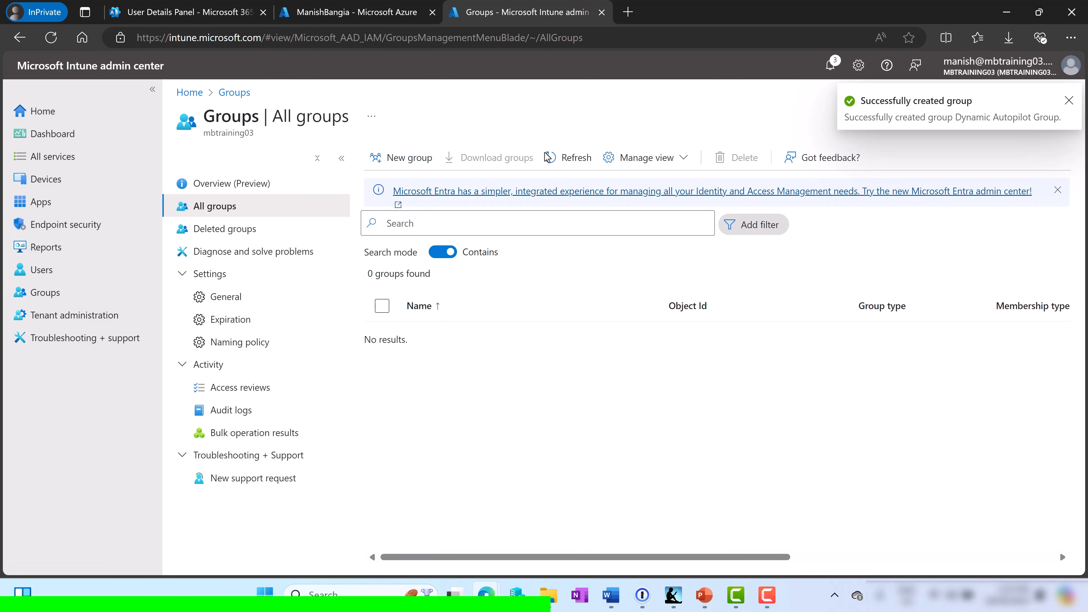
Refresh the groups list, verify Dynamic Autopilot Group has no members, then return to Devices
click(575, 158)
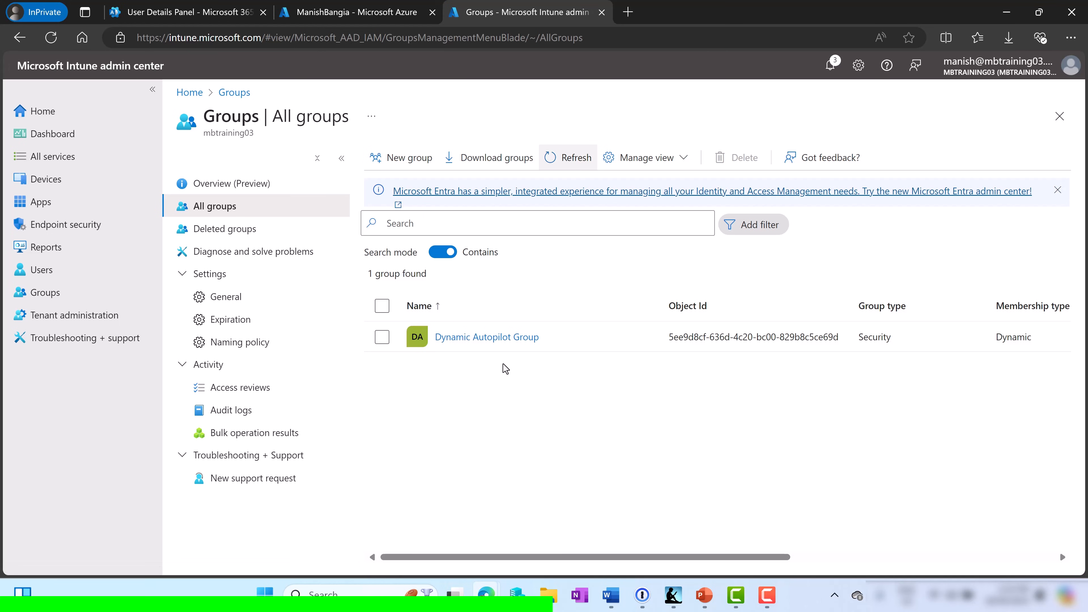
click(506, 336)
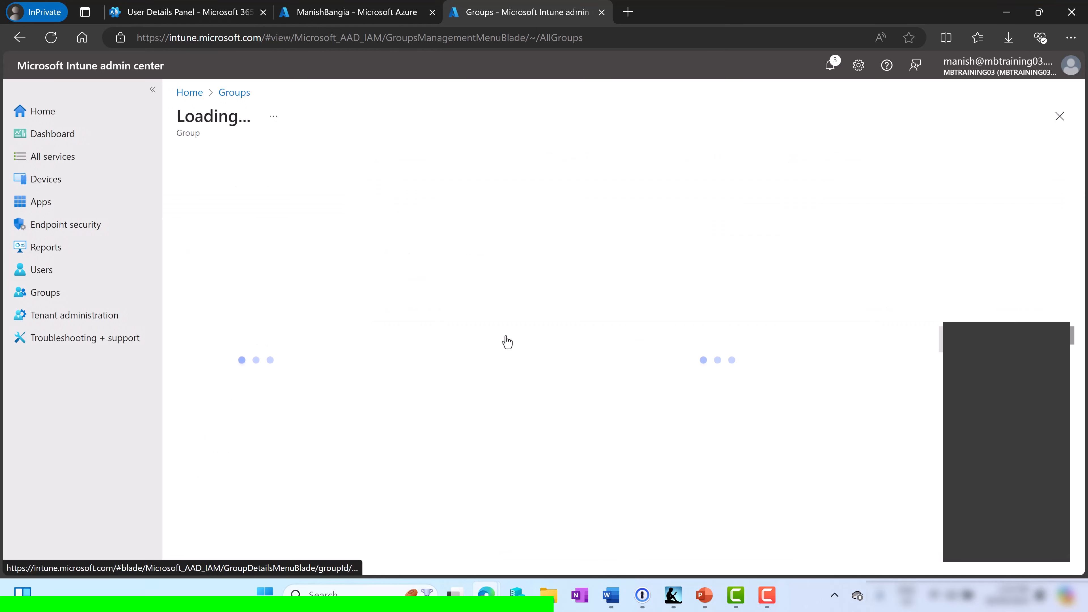
click(228, 277)
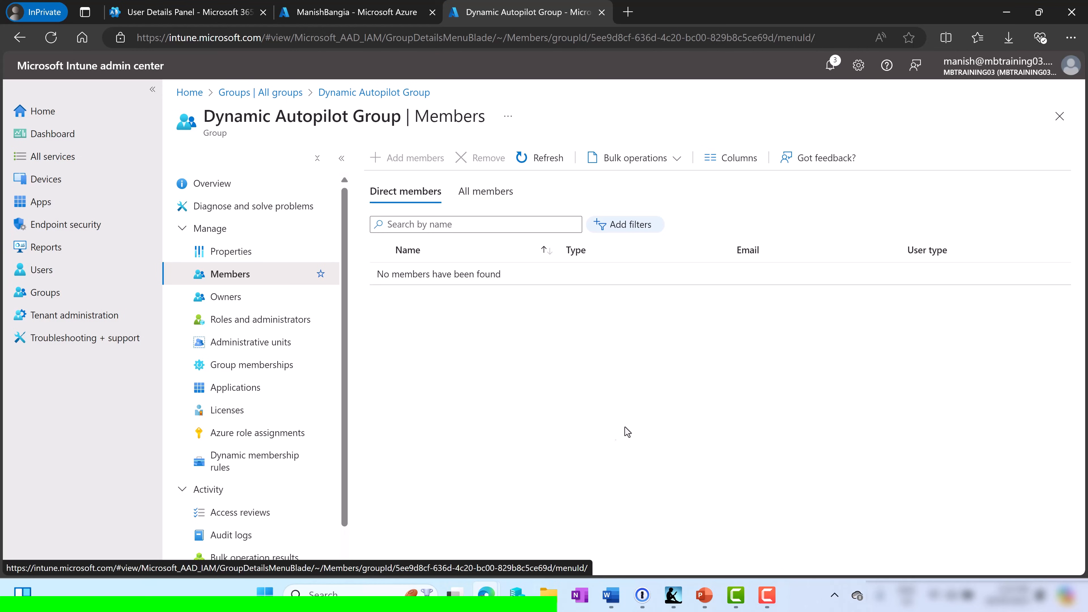
click(43, 179)
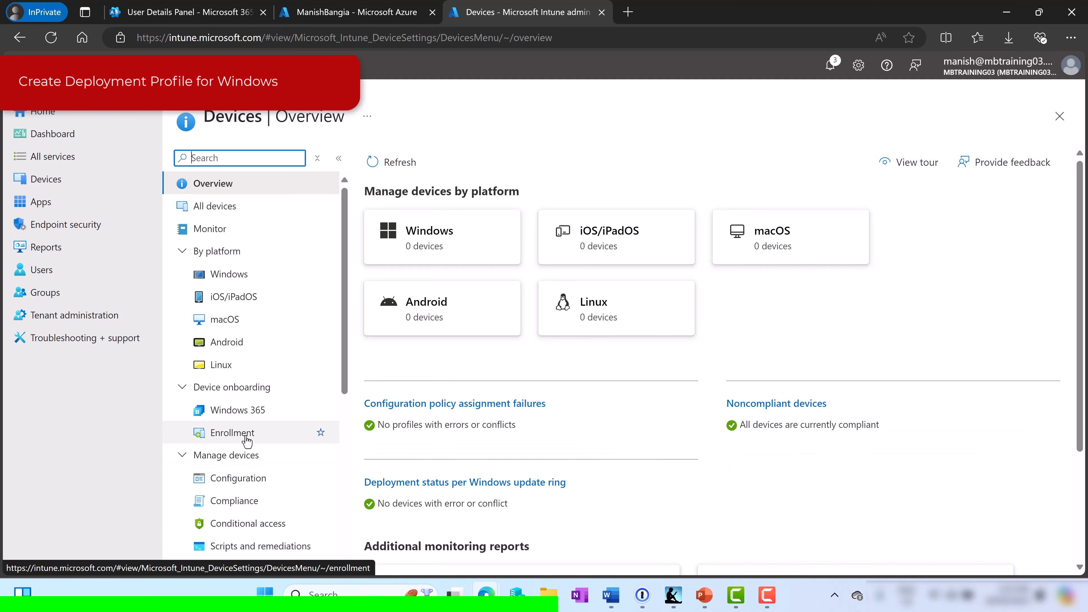
From Enrollment > Deployment profiles, create a Windows PC profile named 'Autopilot Profile Demo1'
click(246, 433)
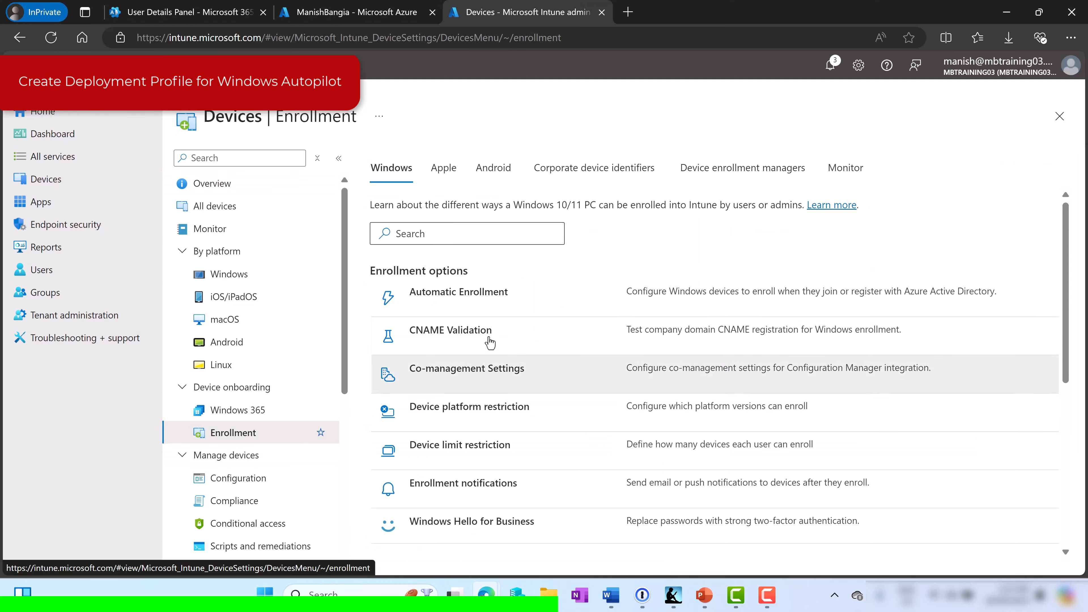
scroll(490, 342, down, 6)
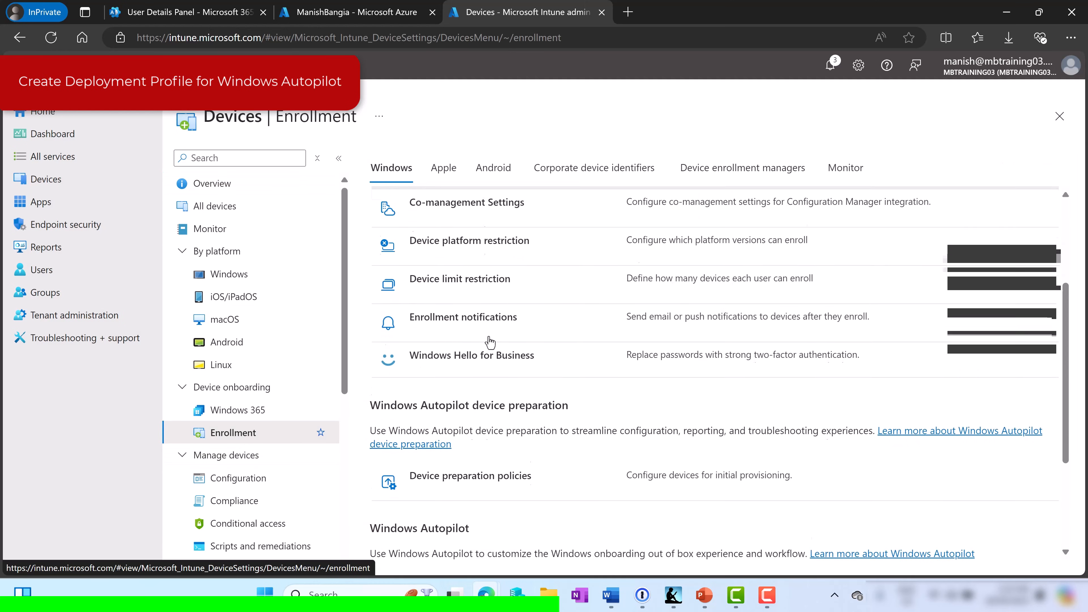
scroll(490, 341, down, 1)
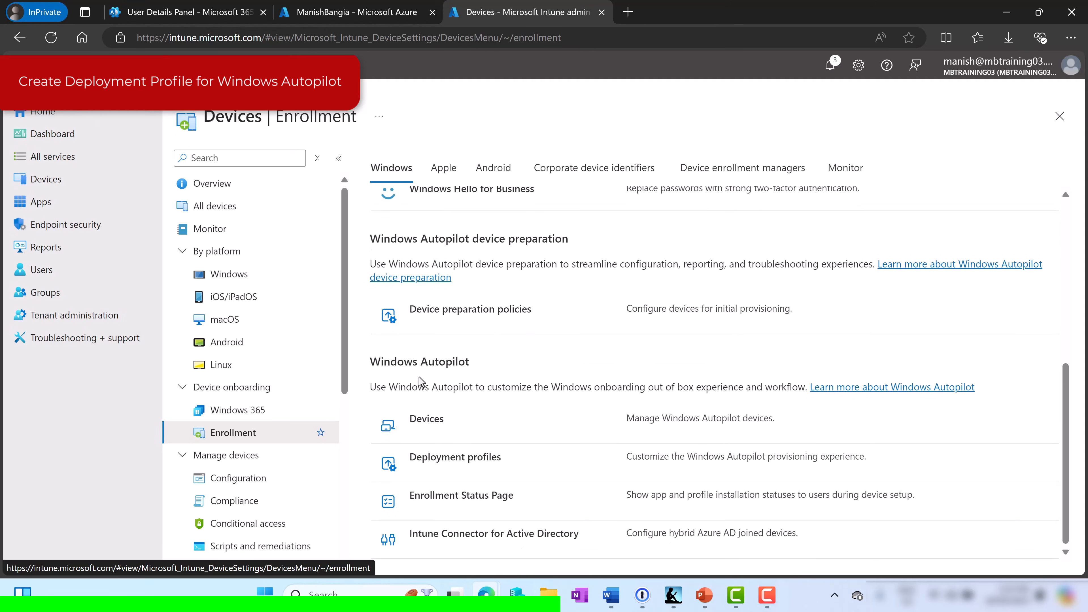
click(442, 465)
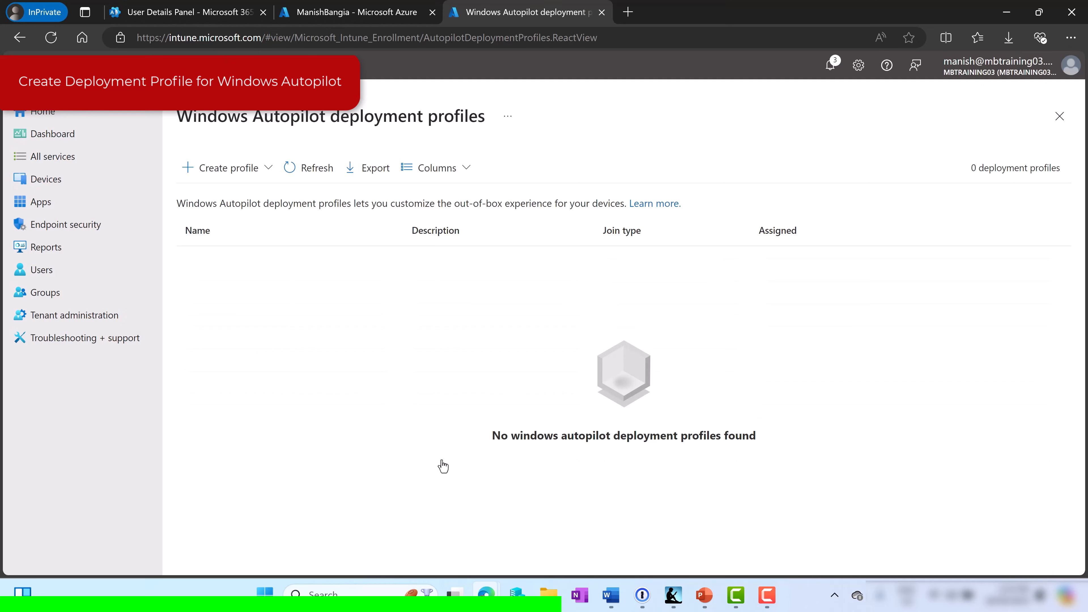
click(266, 178)
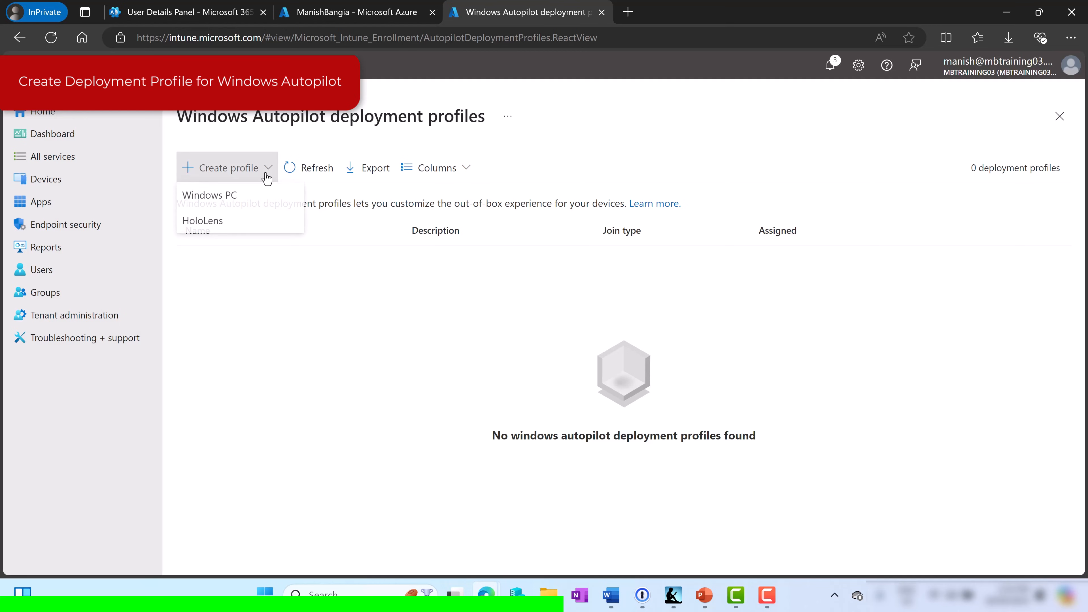
click(225, 202)
click(394, 204)
text(Autopilot Profile Demo1)
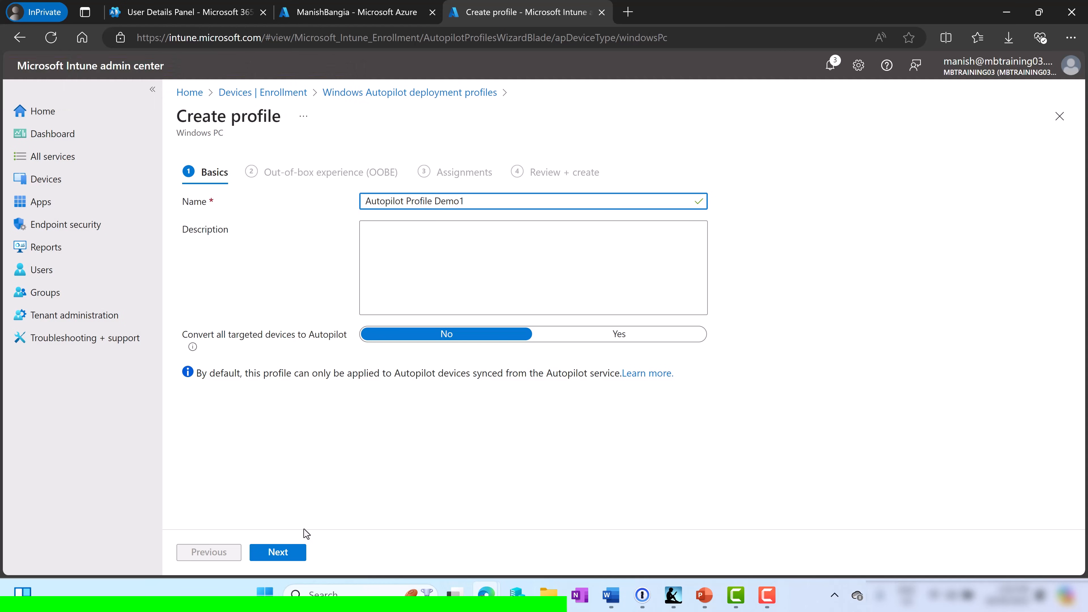
Move Autopilot Profile Demo1 from Basics to its out-of-box experience settings
click(278, 553)
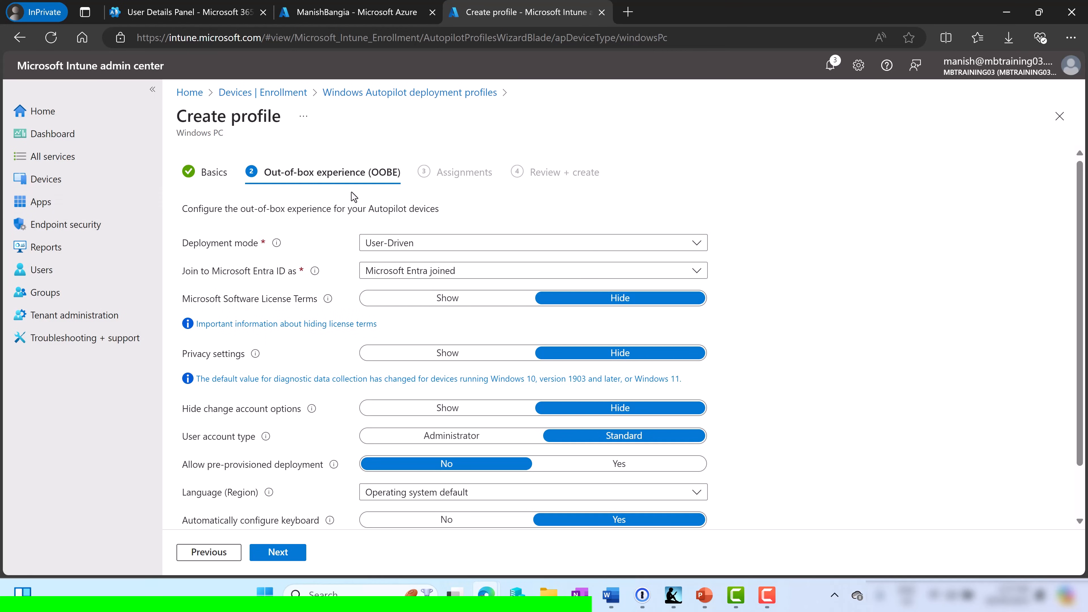
Keep User-Driven mode, Microsoft Entra joined and the OS default language, and enable the device name template
click(395, 247)
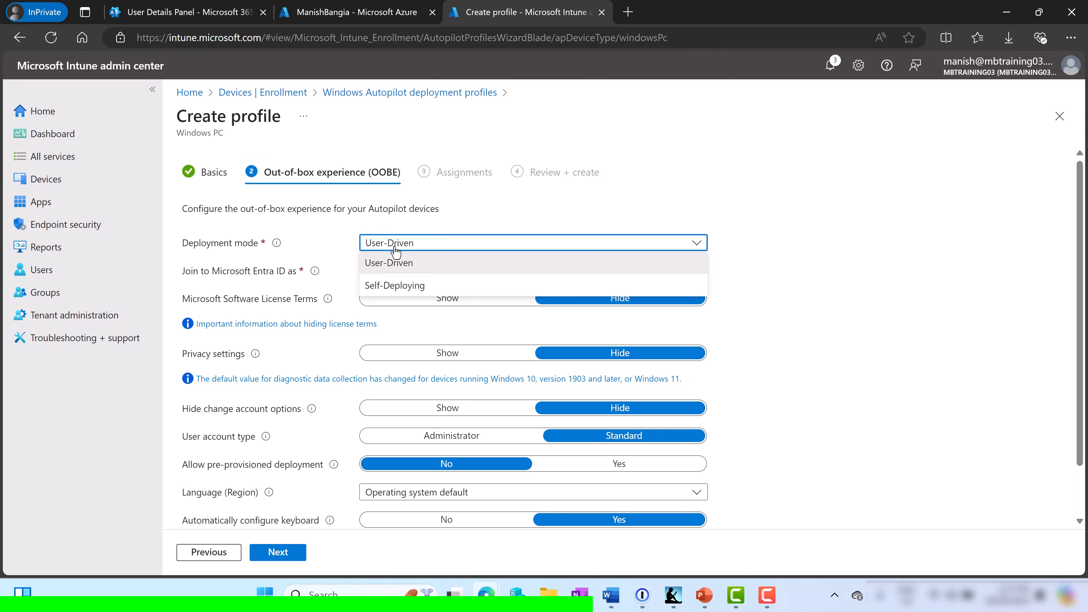
click(395, 246)
click(395, 246)
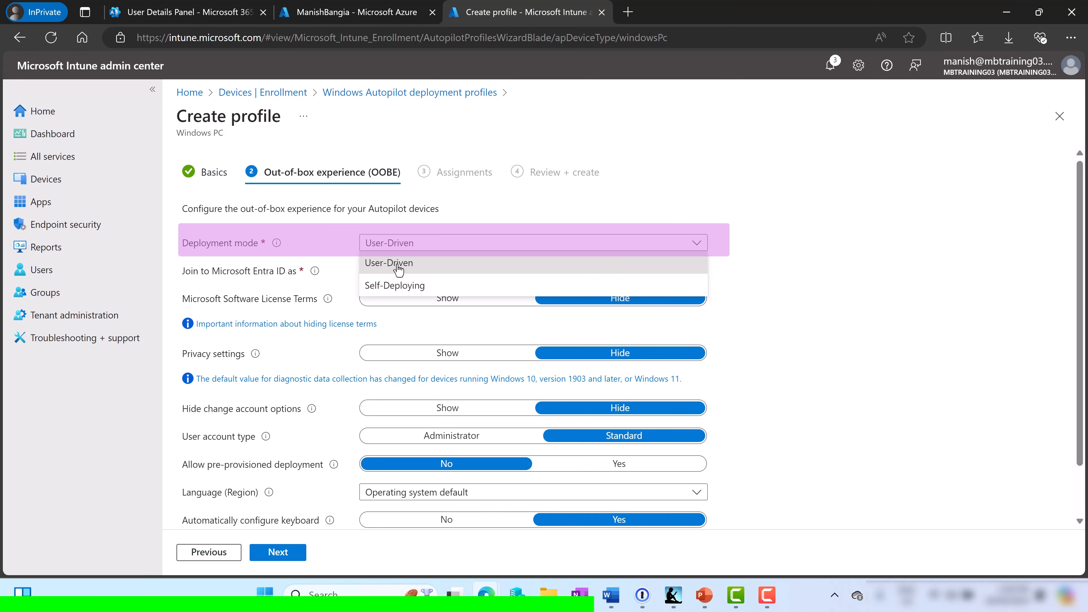
click(419, 250)
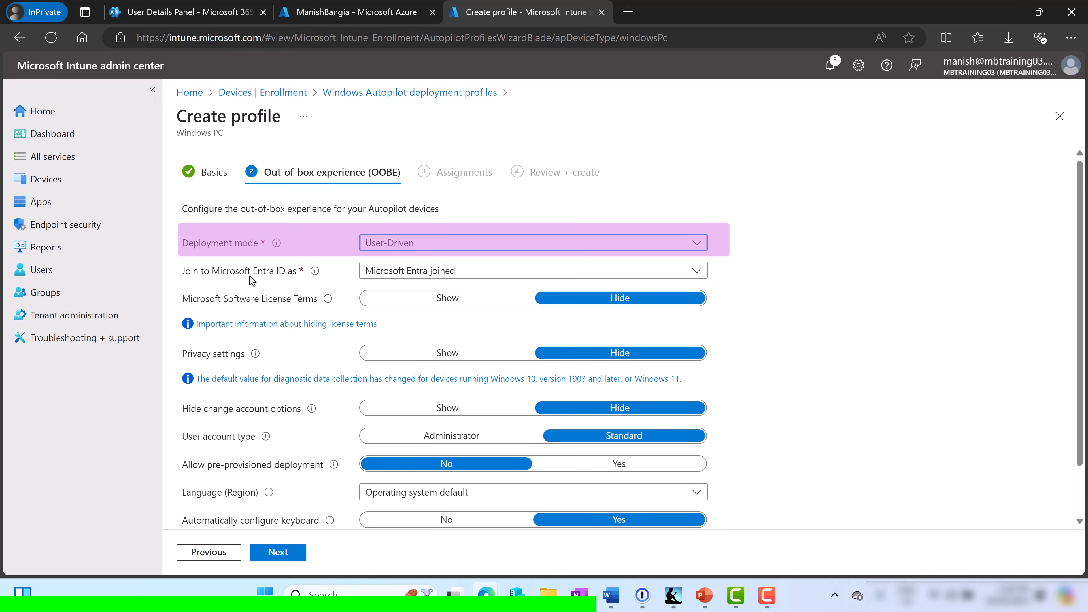
click(387, 274)
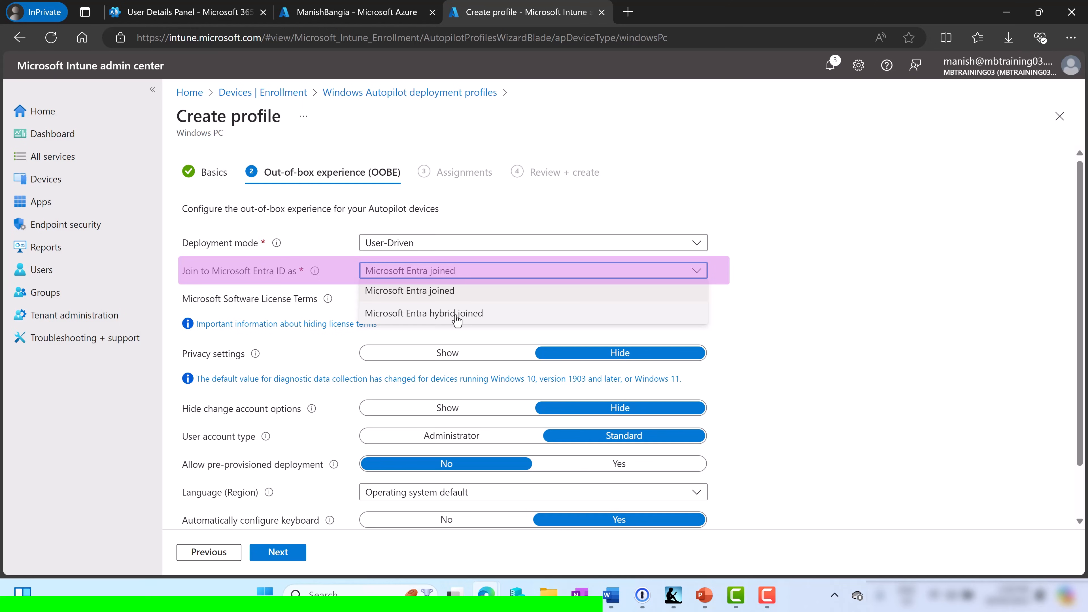
click(458, 293)
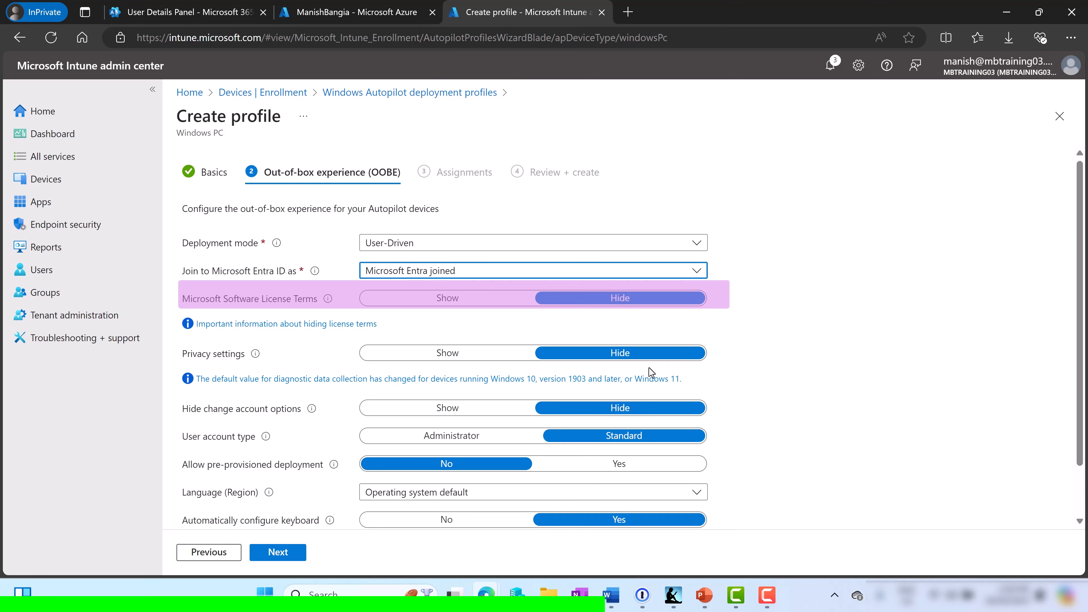
scroll(799, 349, down, 2)
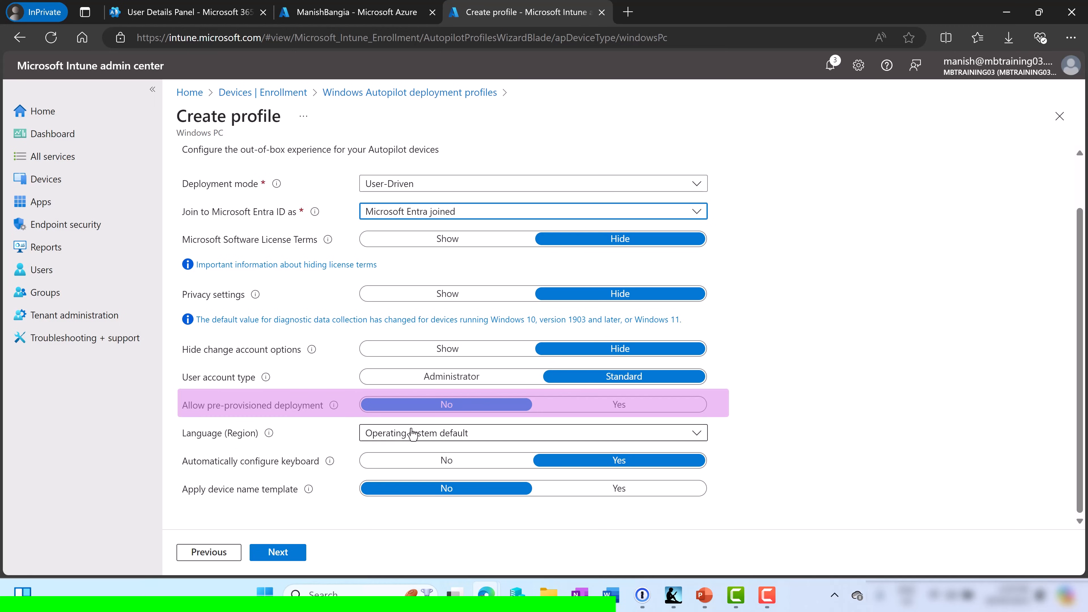
click(426, 433)
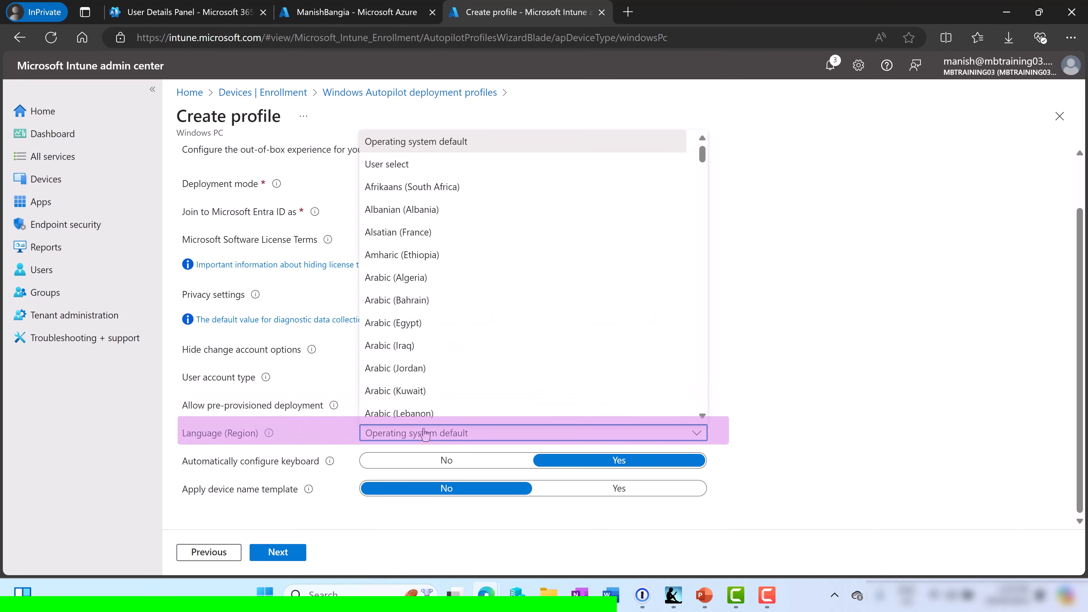
click(810, 354)
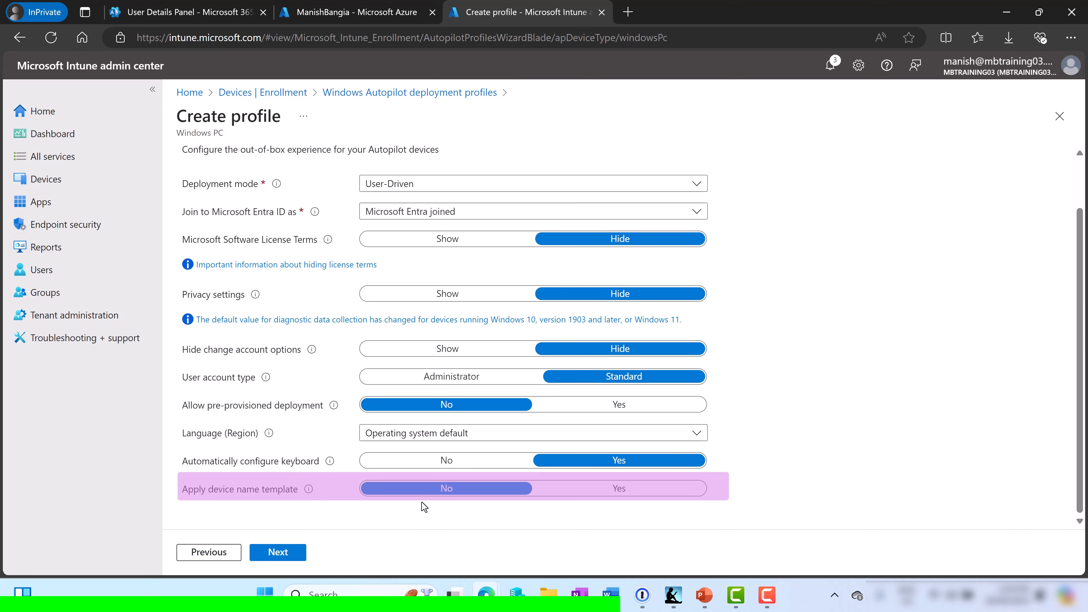
click(617, 491)
Enter AULT-%RAND:8% as the device name template and continue to Assignments
scroll(775, 412, down, 2)
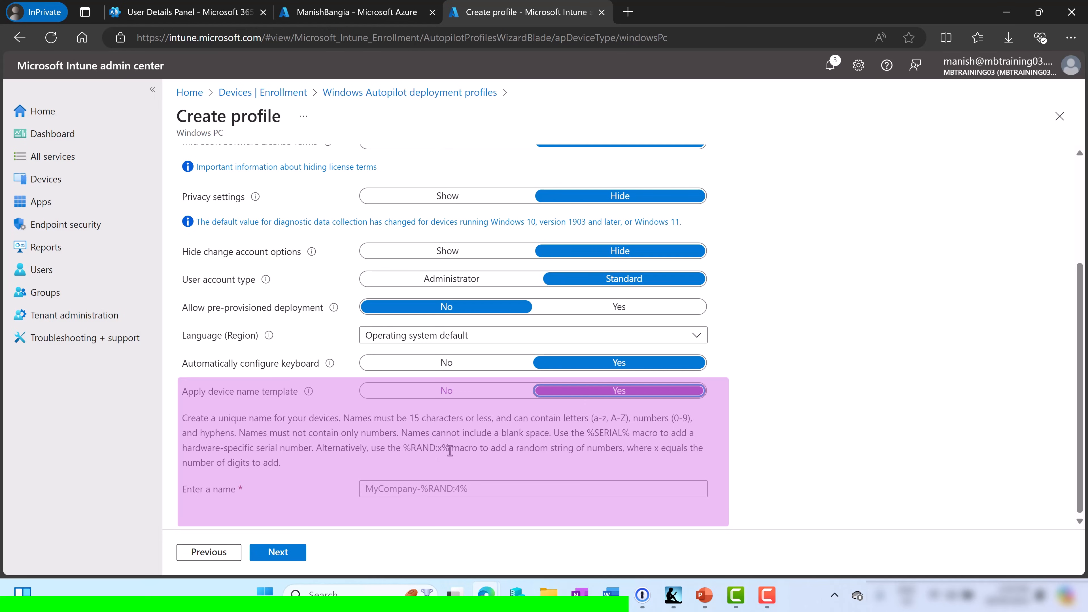
click(394, 489)
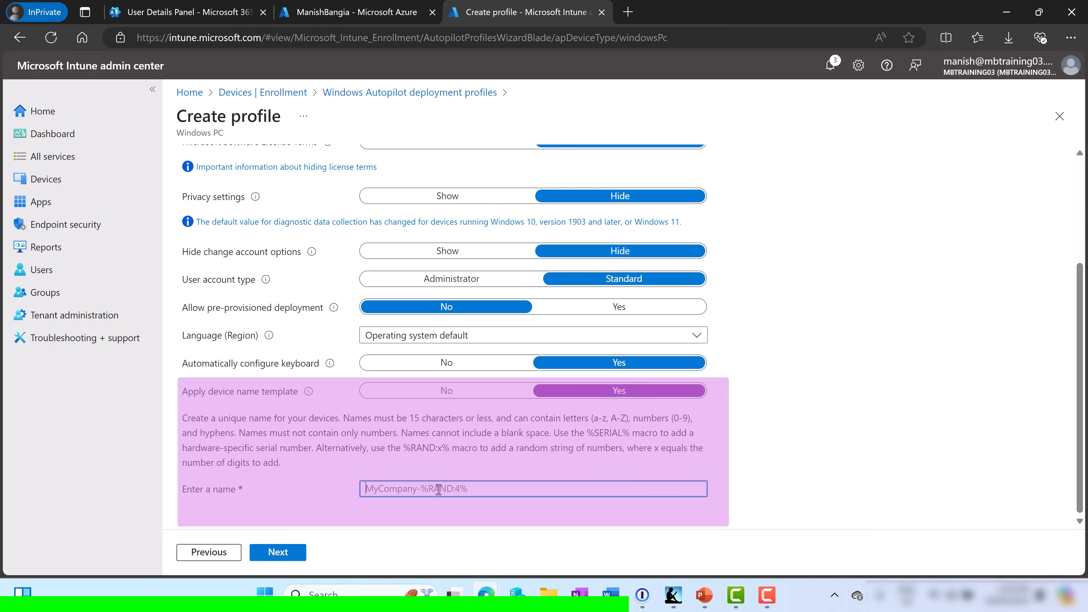
text(AULT-%RAND)
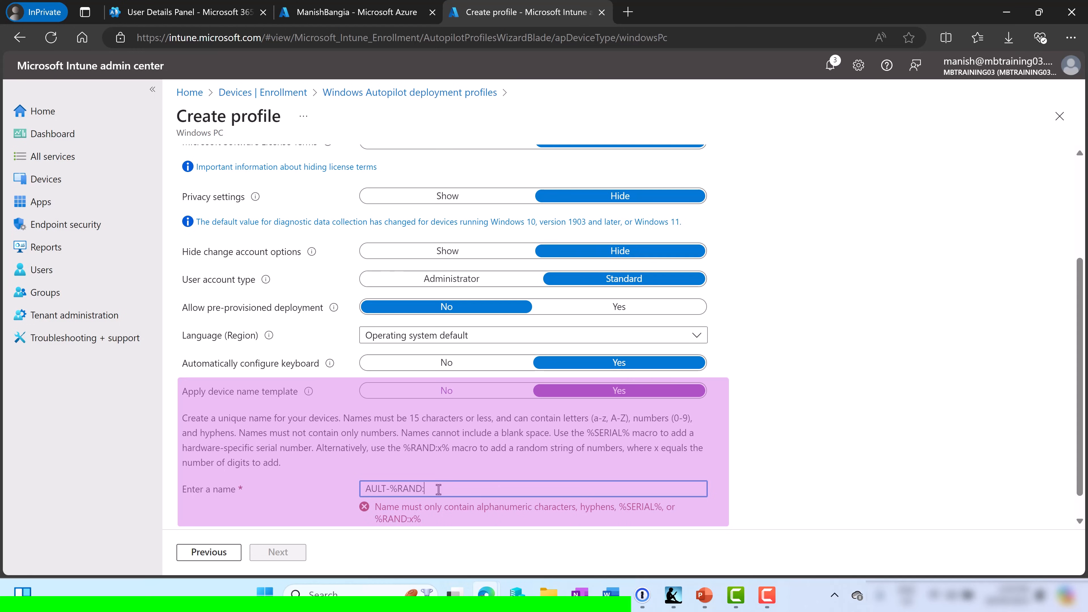
text(:8%)
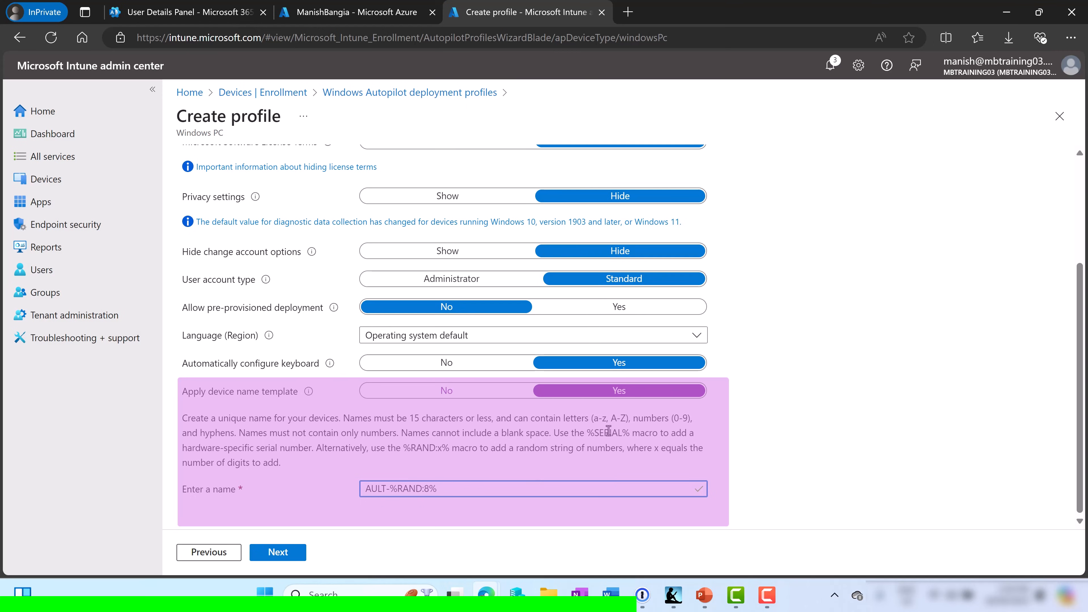
click(282, 553)
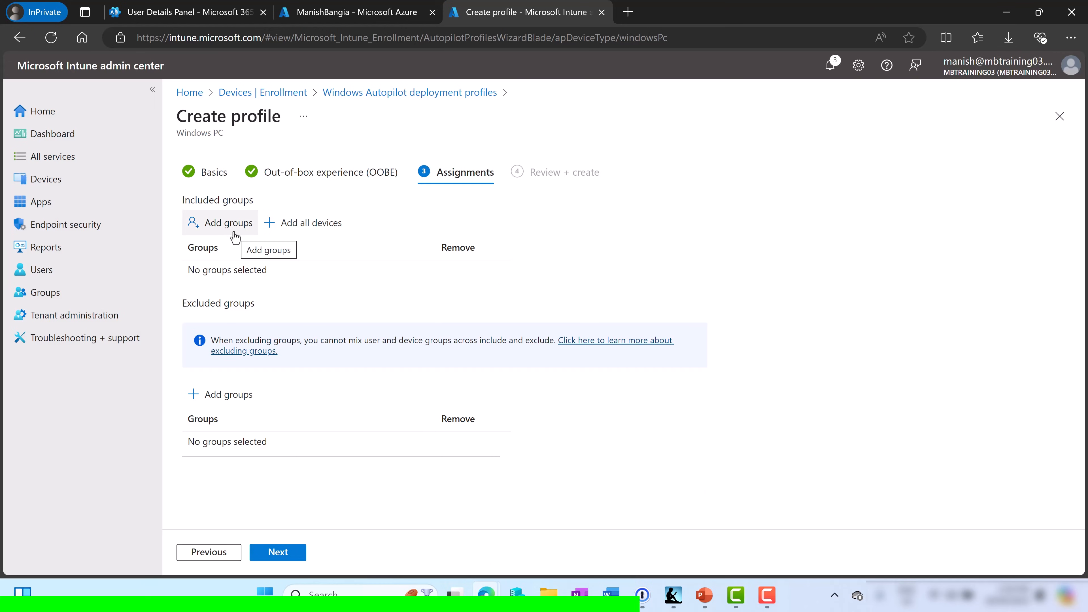
Assign the profile to Dynamic Autopilot Group, then review and create Autopilot Profile Demo1
click(235, 237)
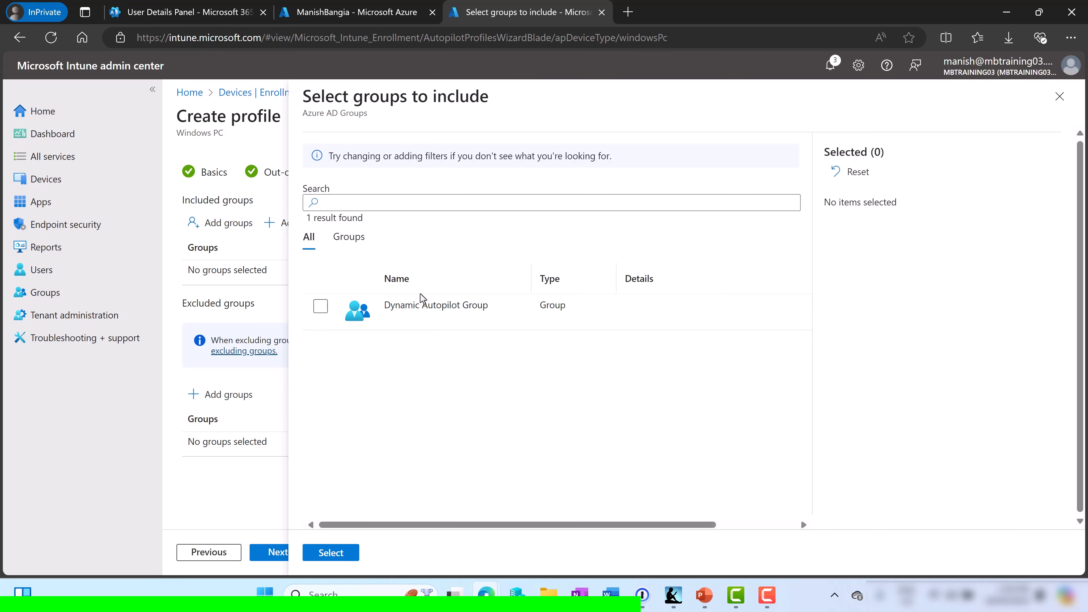
click(320, 306)
click(329, 554)
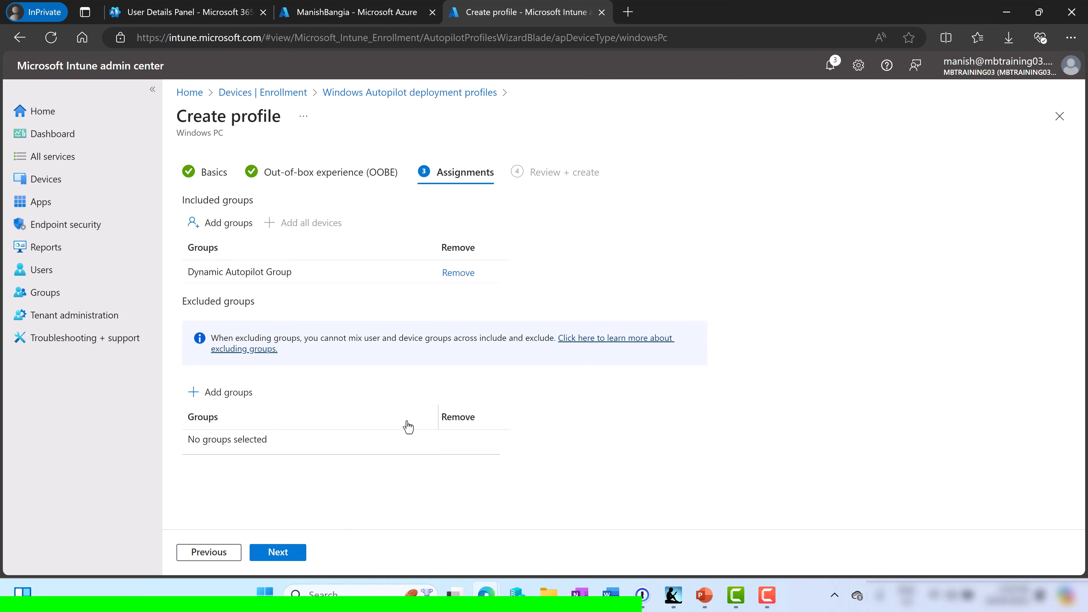
click(279, 557)
click(278, 553)
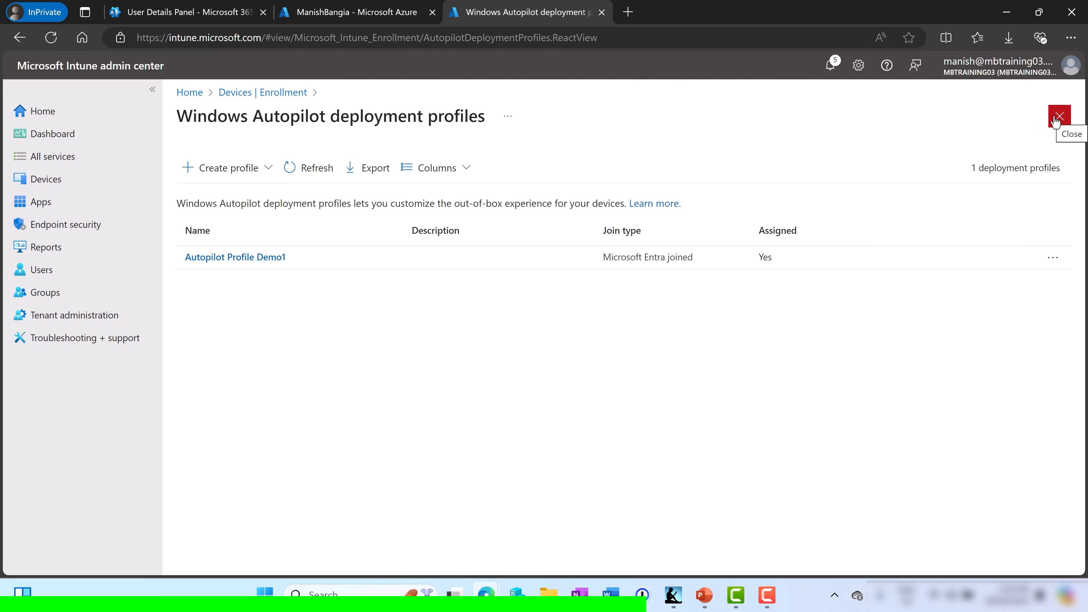
Close the deployment profiles list and go to the Enrollment Status Page profiles
click(1058, 117)
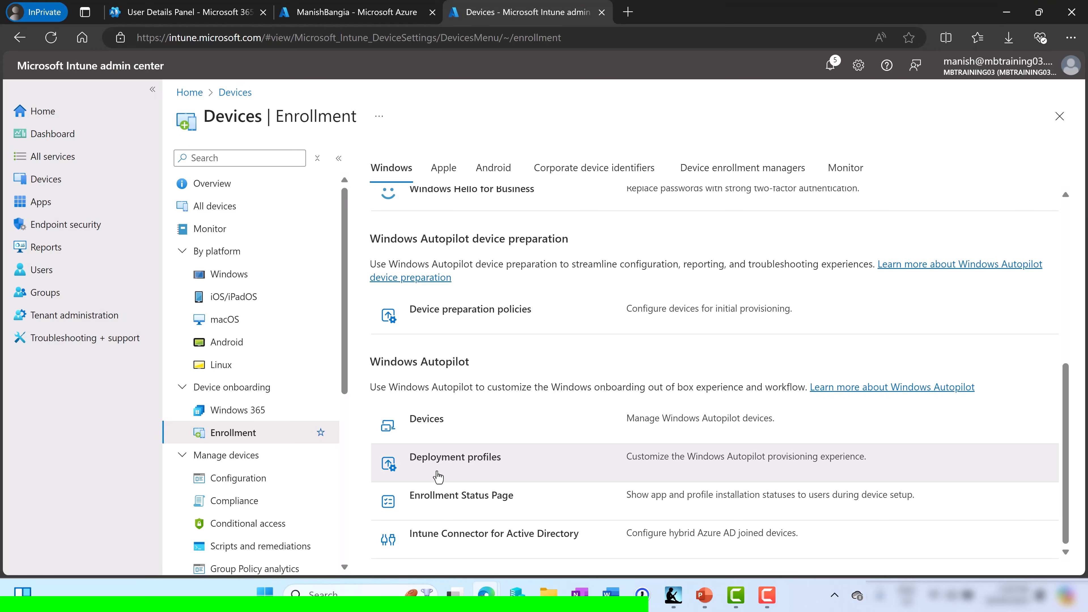
click(437, 497)
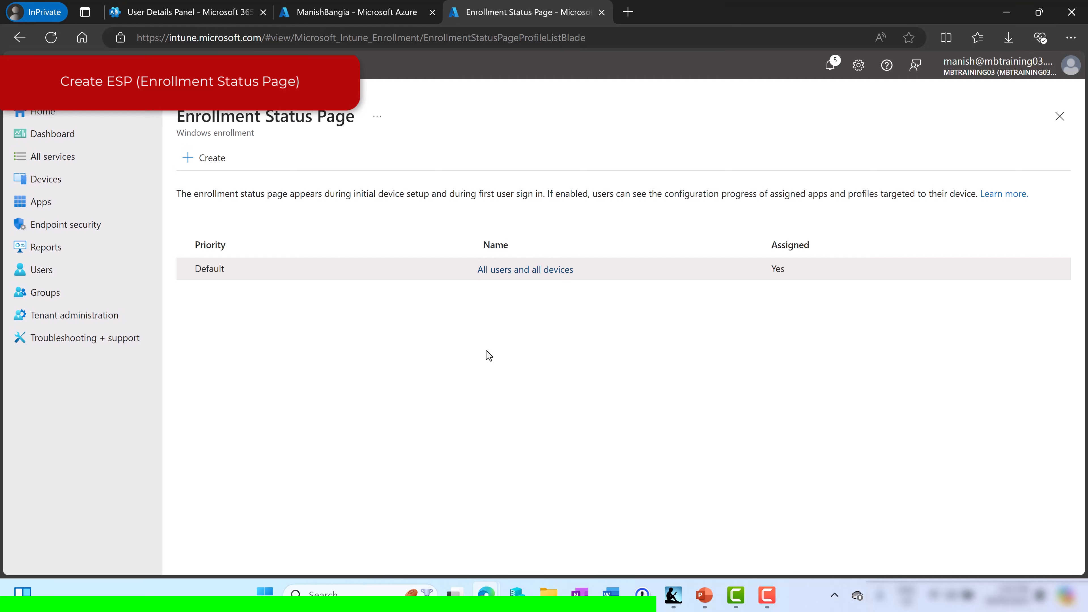
Review the properties of the default All users and all devices profile
click(532, 271)
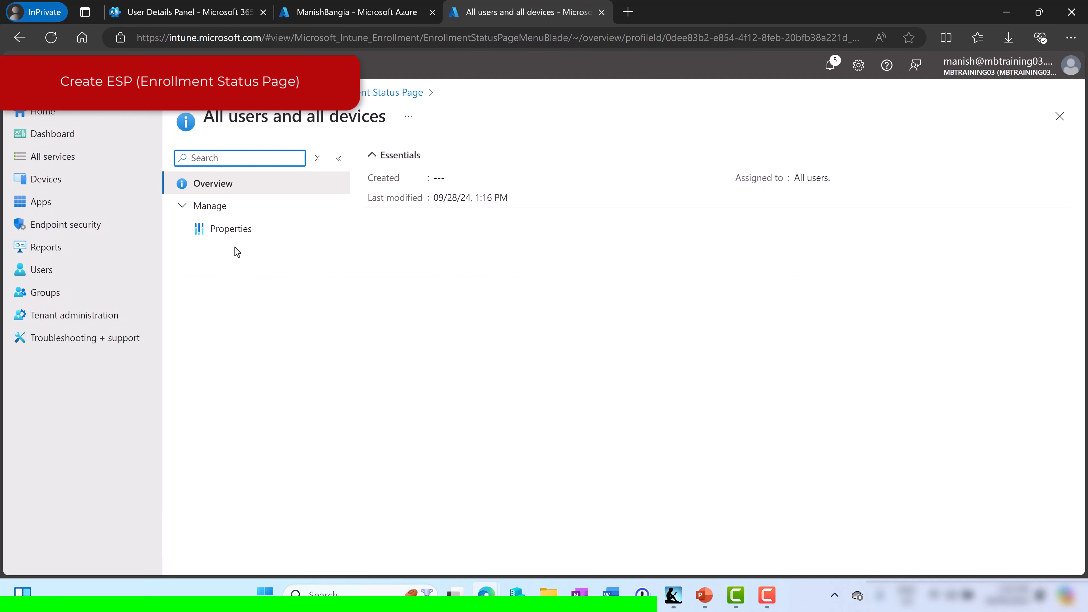
click(231, 230)
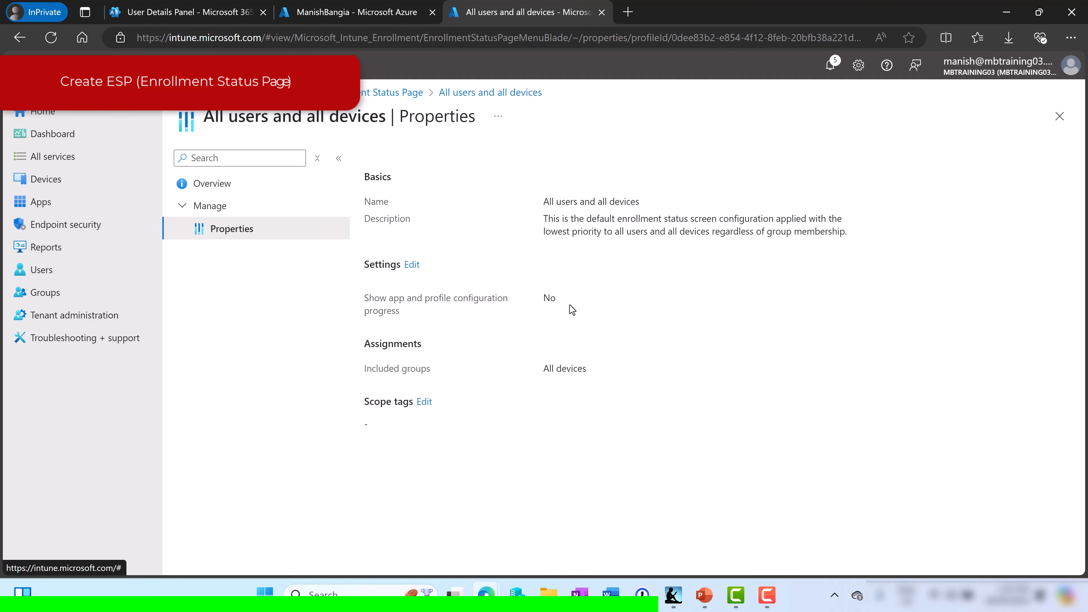
click(1060, 116)
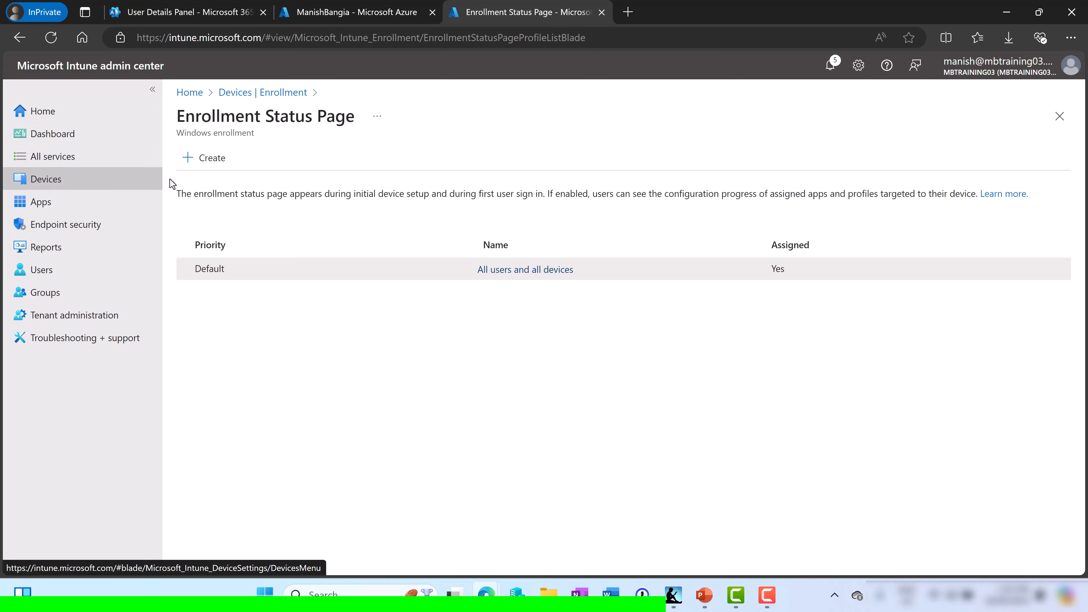
Start a new enrollment status profile named 'Demo ESP' and continue to Settings
click(212, 158)
click(548, 201)
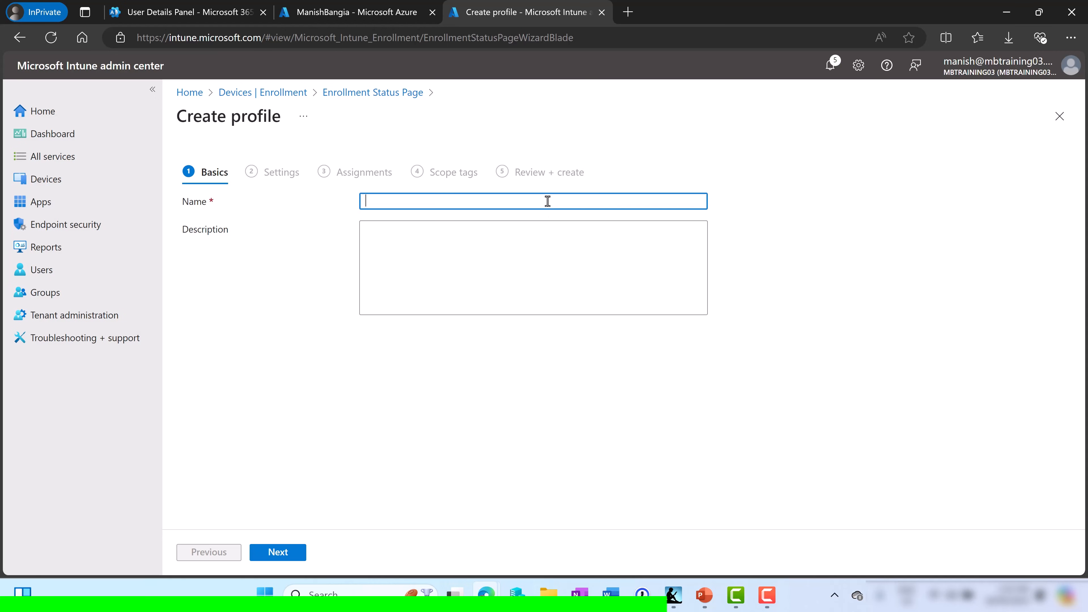
text(Demo ESP)
click(276, 553)
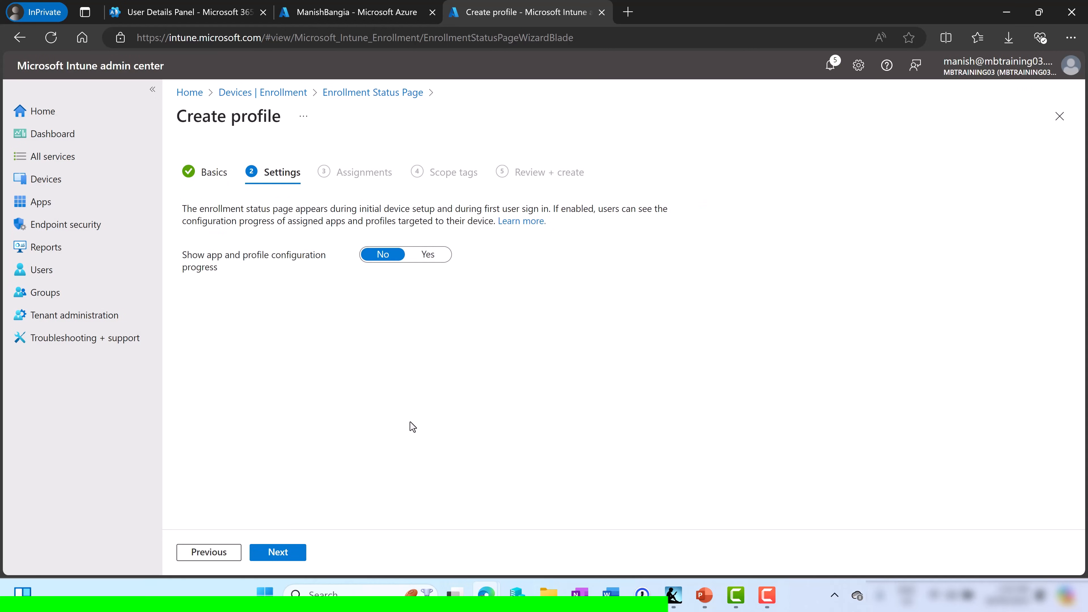
Show app and profile configuration progress and raise the error timeout from 60 to 90 minutes
click(428, 255)
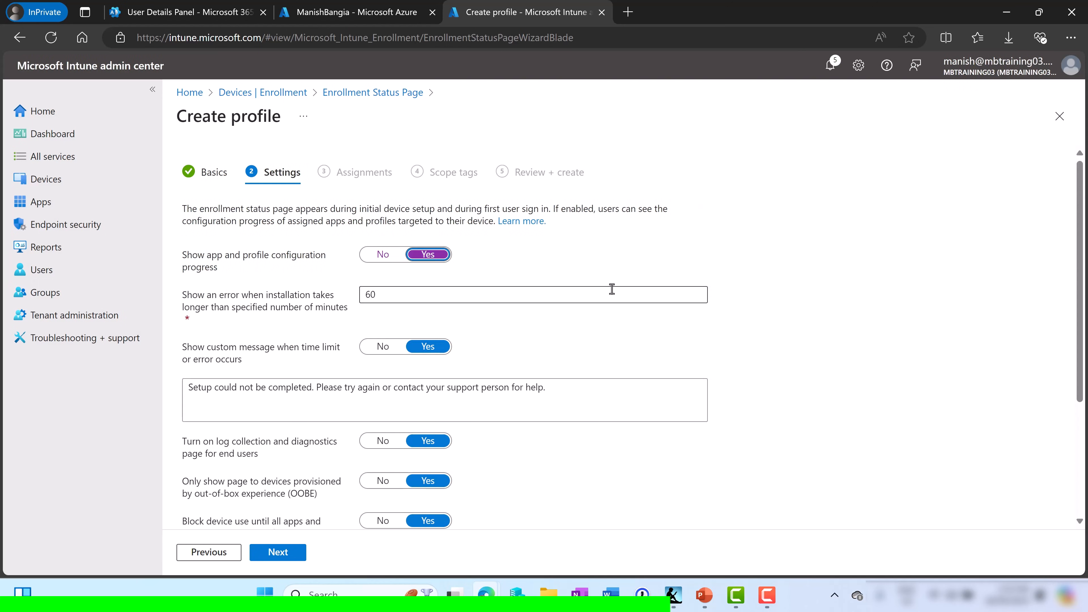
scroll(792, 244, down, 3)
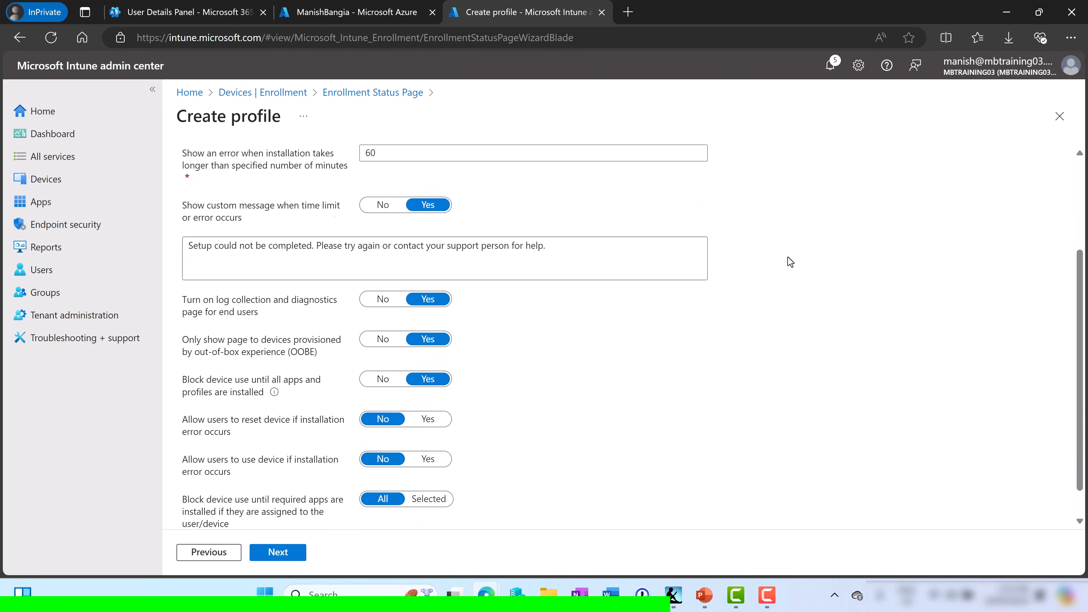
scroll(728, 287, up, 2)
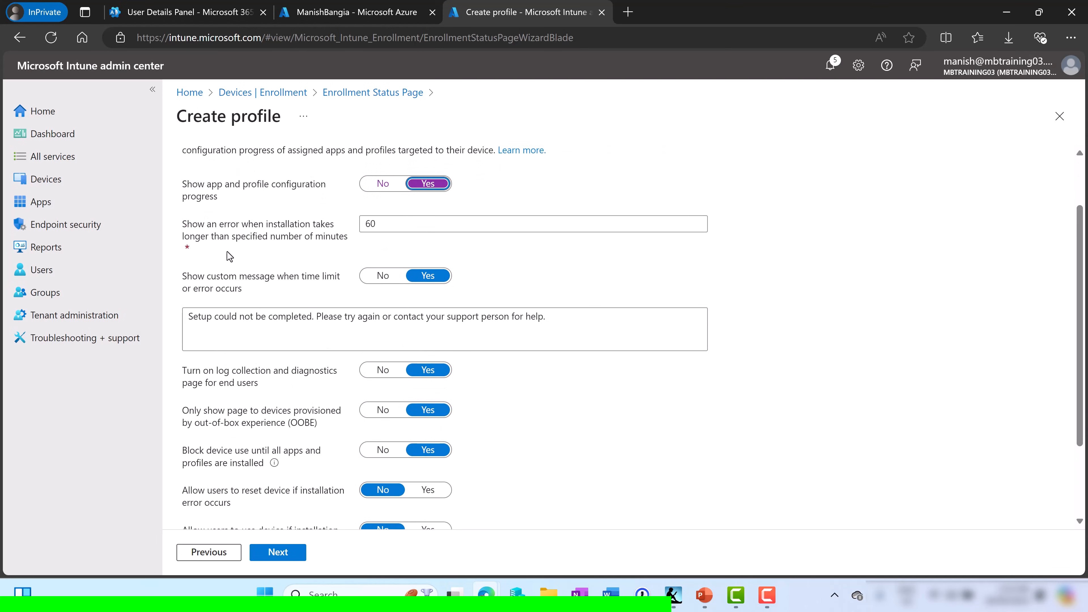
click(394, 225)
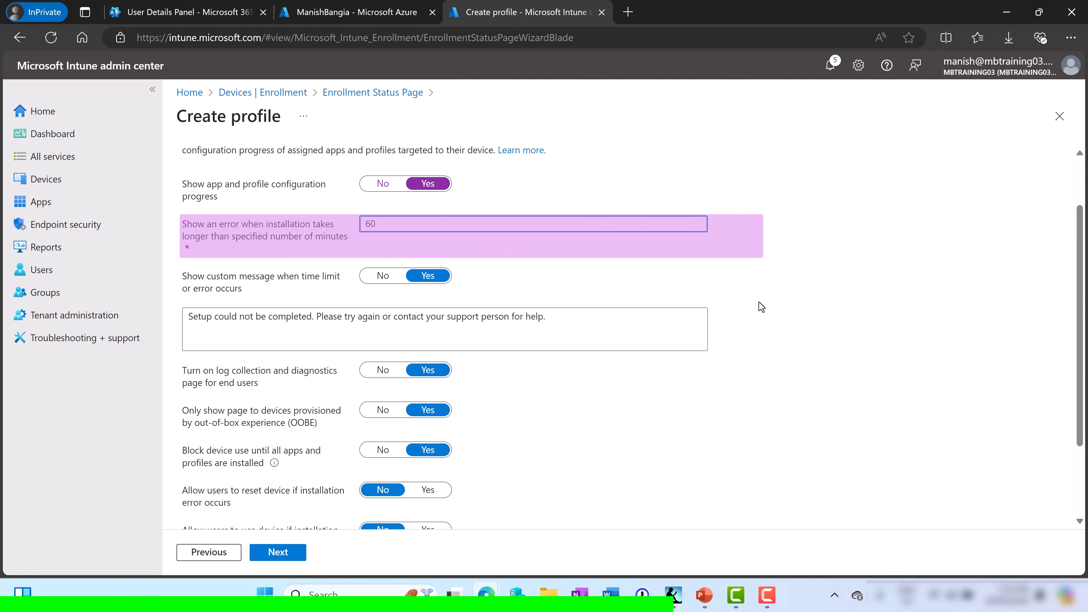
key(BackSpace)
key(BackSpace)
text(90)
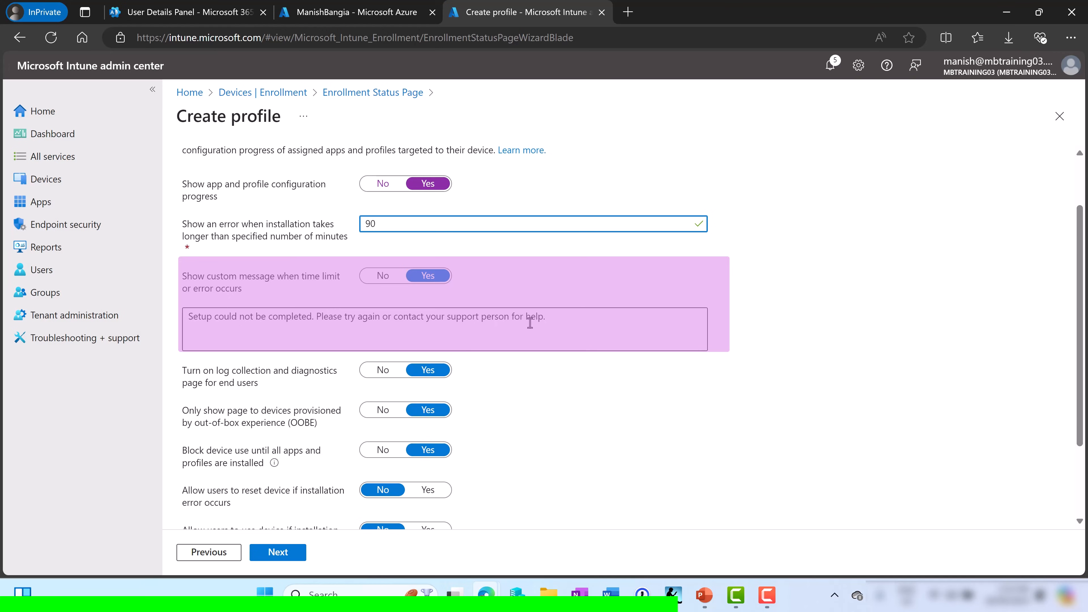
Append the presenter's name to the end of the custom error message
click(558, 313)
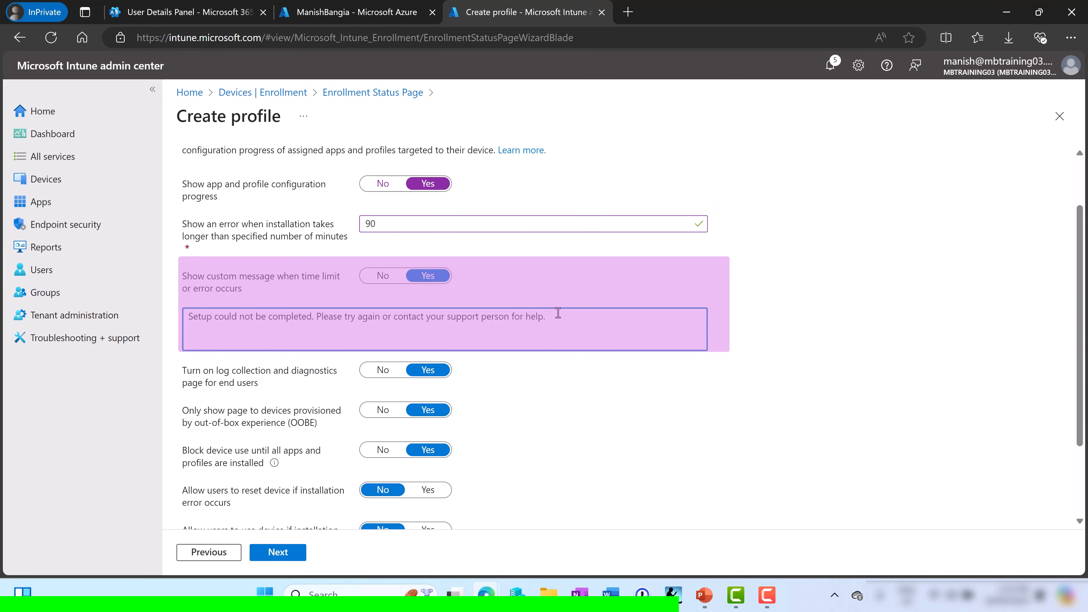
text(- Manish Bangia)
click(720, 385)
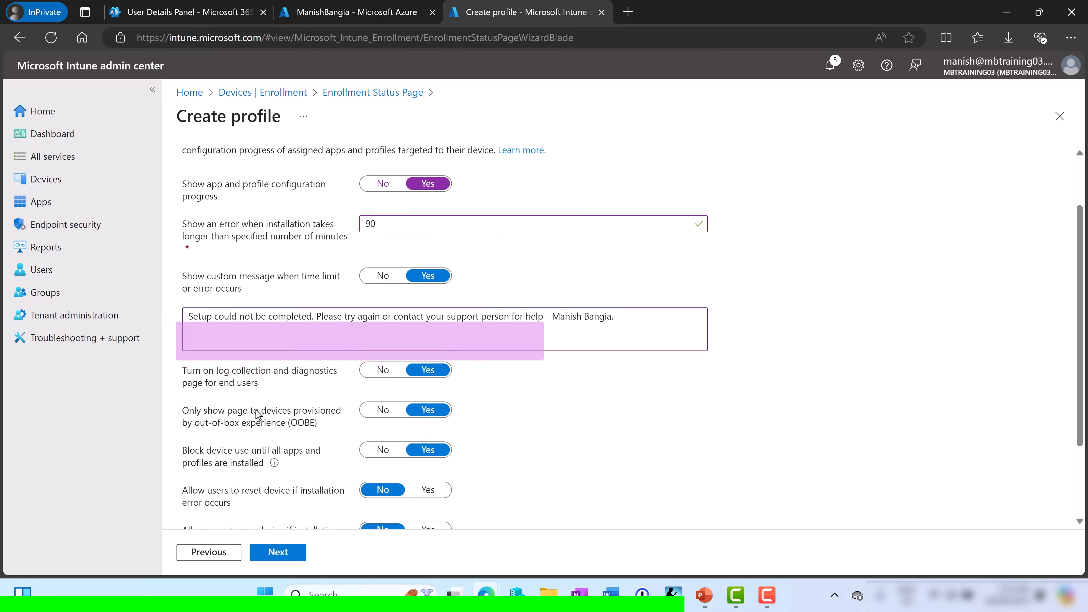
Enable log collection, keep the page OOBE-only, and allow device reset after installation errors
scroll(256, 409, down, 1)
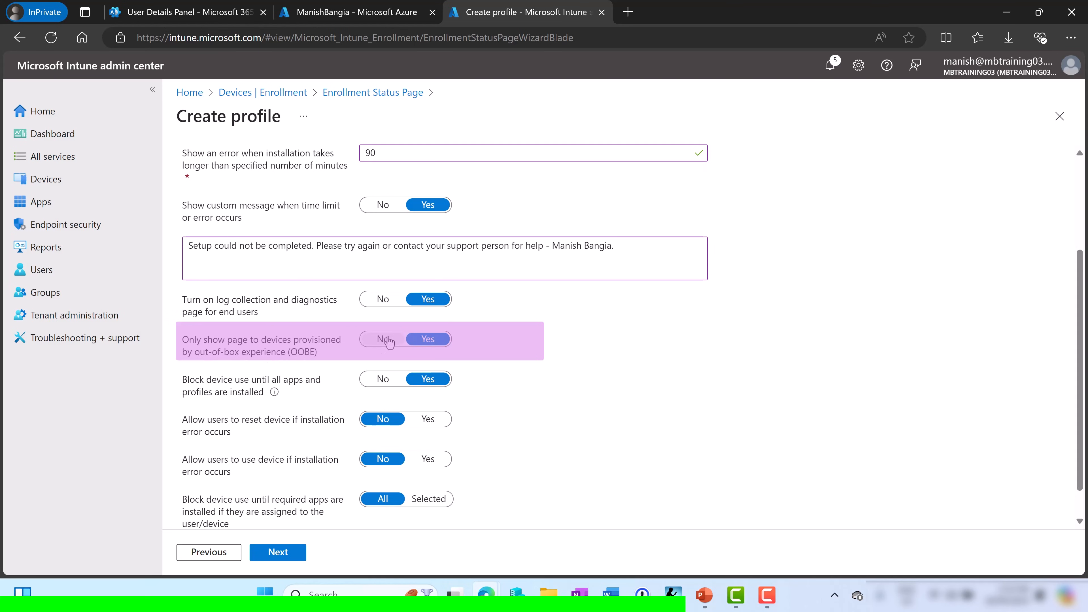
click(373, 347)
click(442, 341)
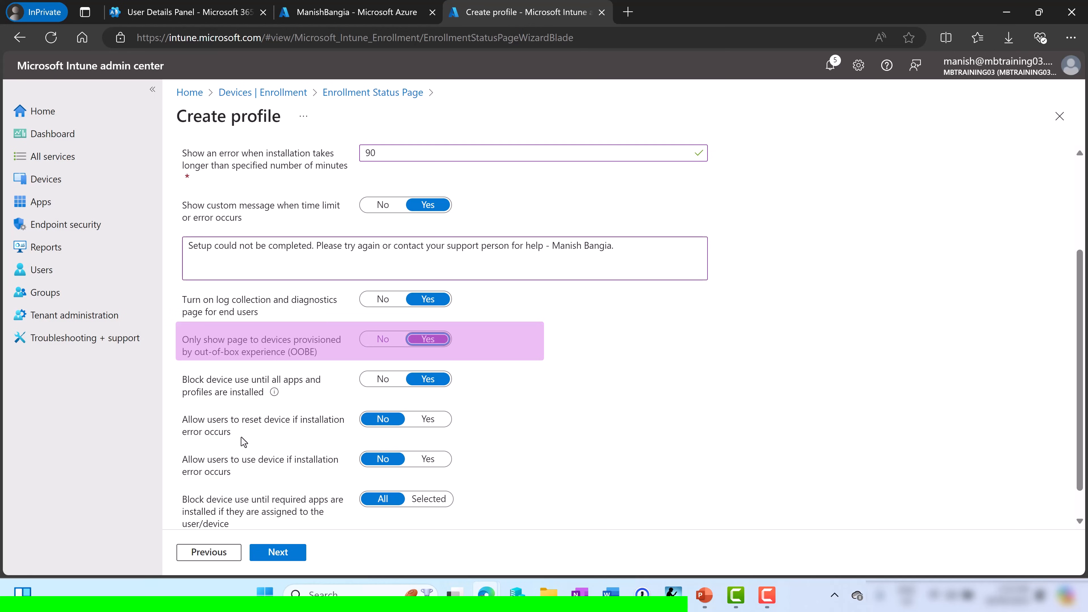
mouse_move(274, 391)
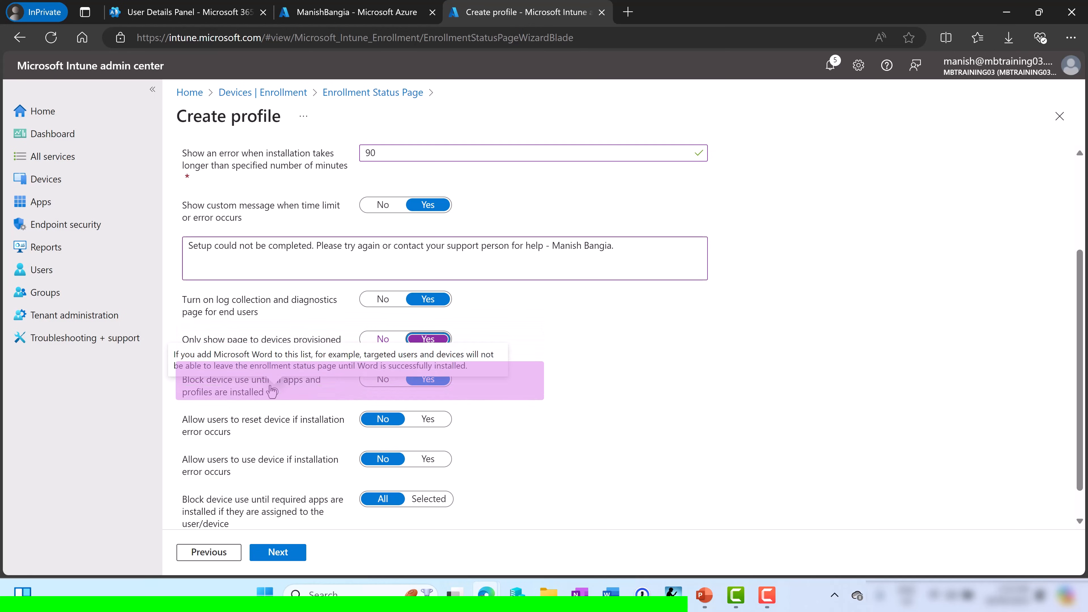
scroll(582, 374, down, 1)
scroll(581, 379, down, 1)
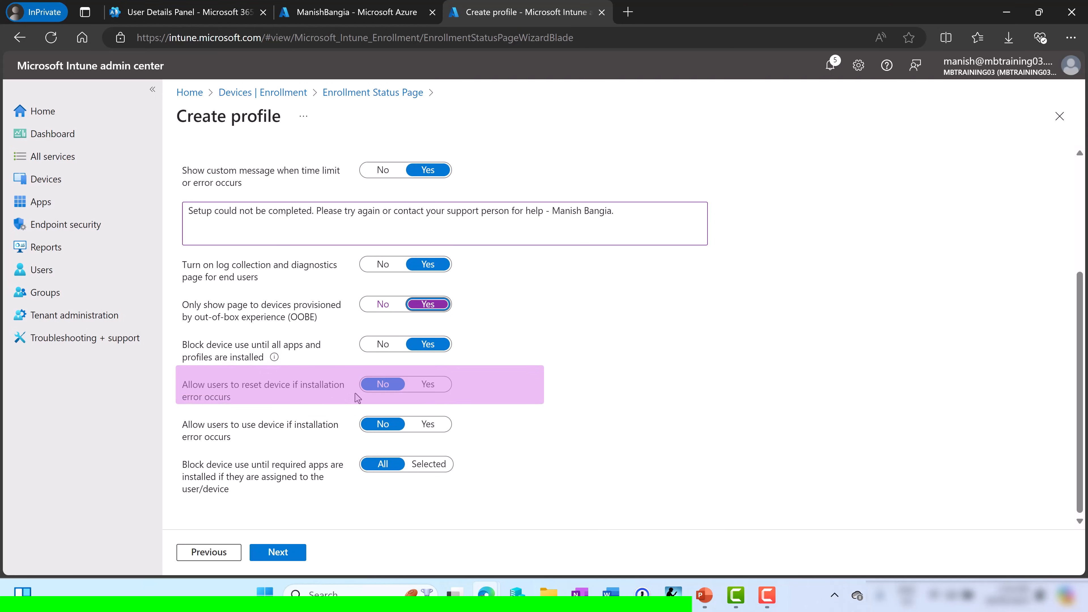
click(441, 386)
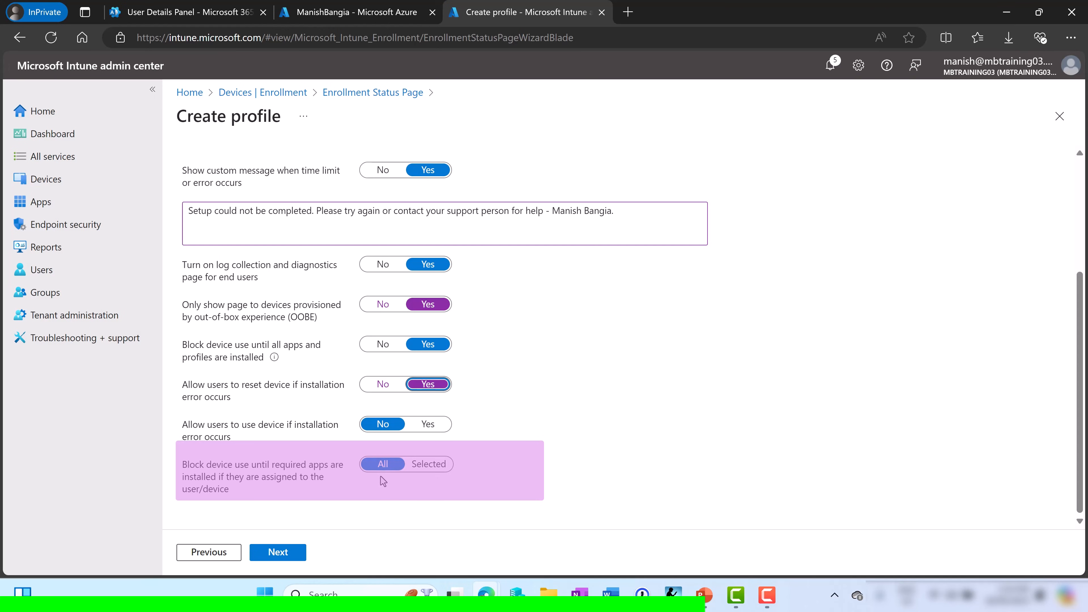
Block device use until all required apps install, after briefly choosing Selected apps
key(Tab)
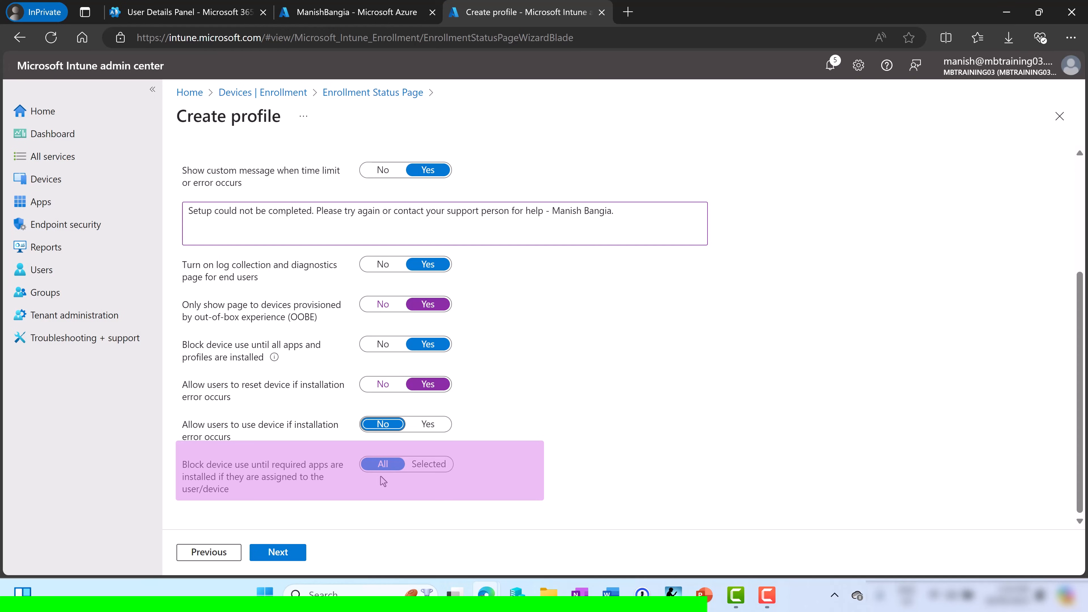
click(437, 475)
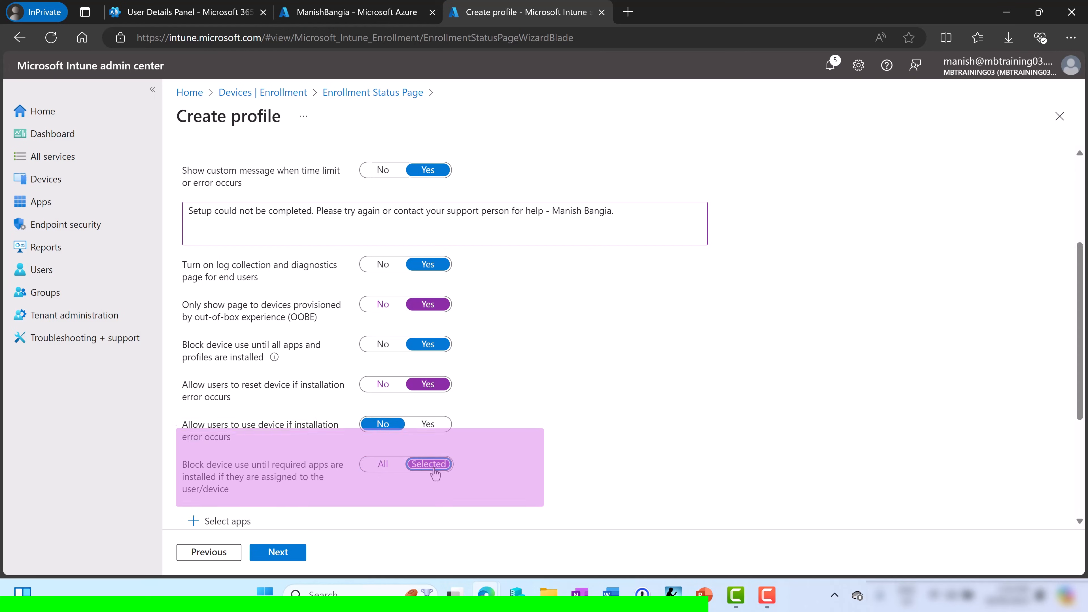
scroll(562, 435, down, 3)
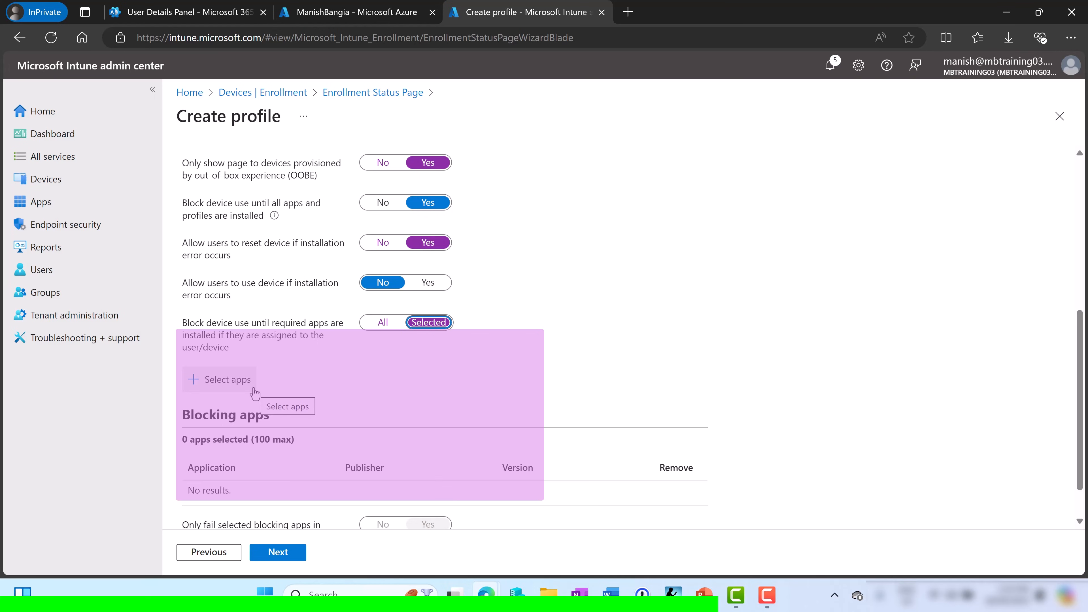
click(382, 324)
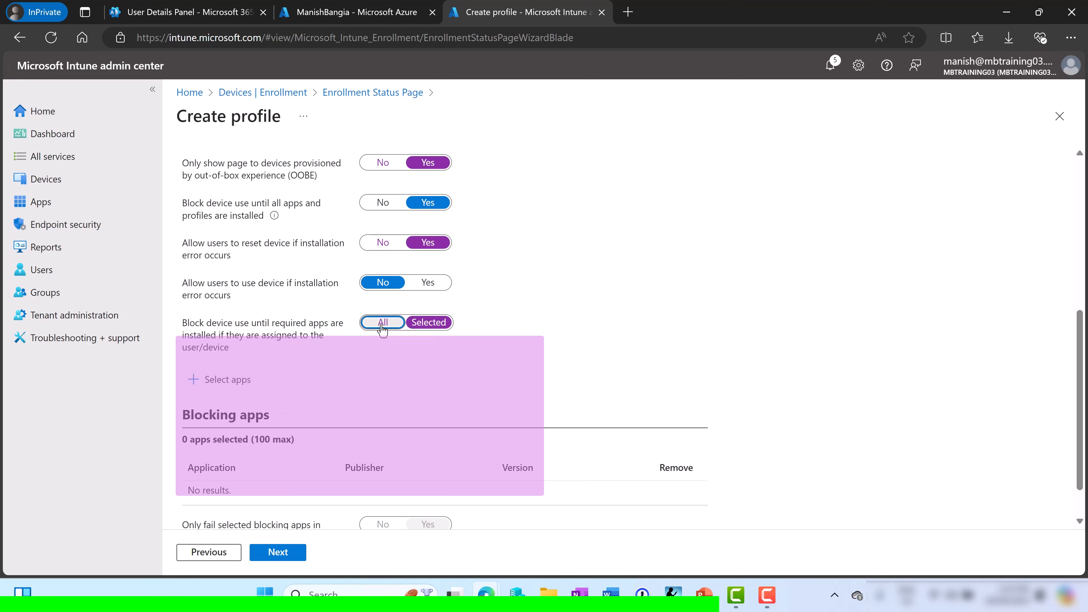
Assign Demo ESP1 to Dynamic Autopilot Group, create the profile, and go to the Devices overview
click(279, 553)
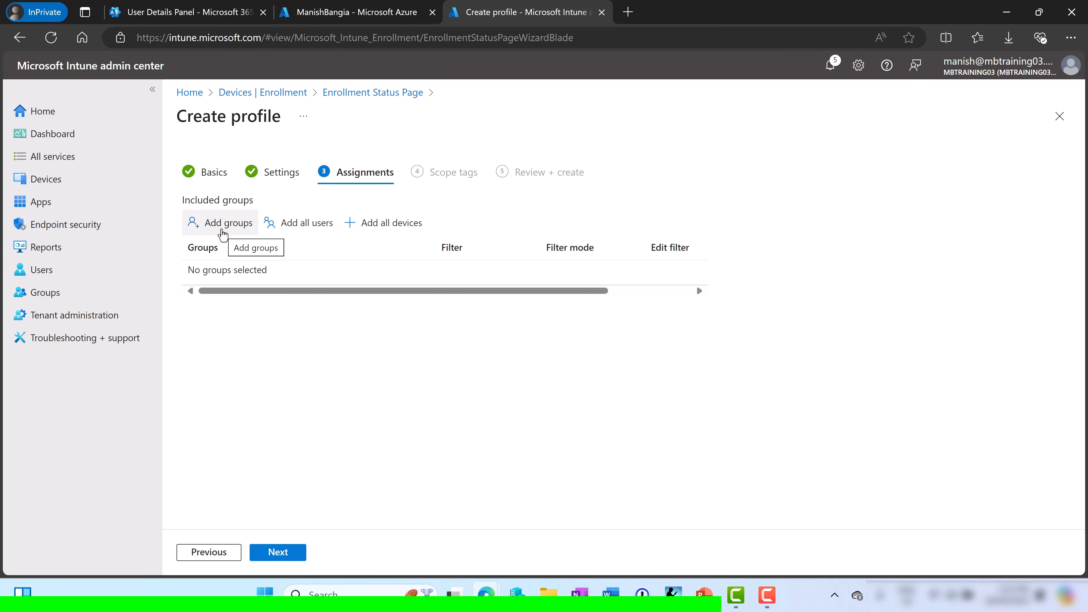
click(222, 231)
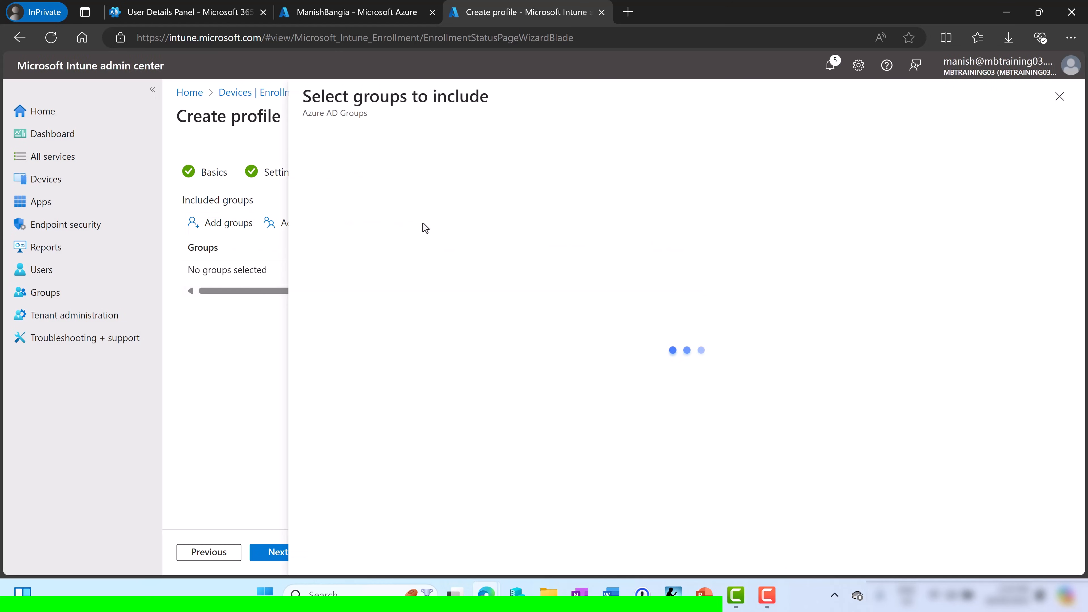
click(321, 306)
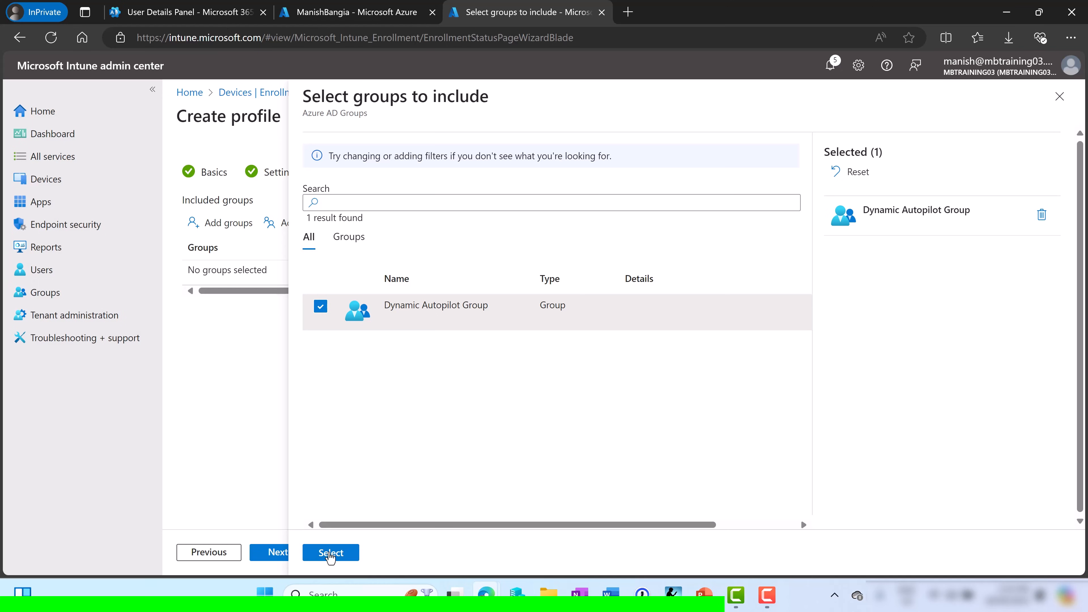
click(329, 554)
click(274, 555)
click(274, 555)
click(276, 557)
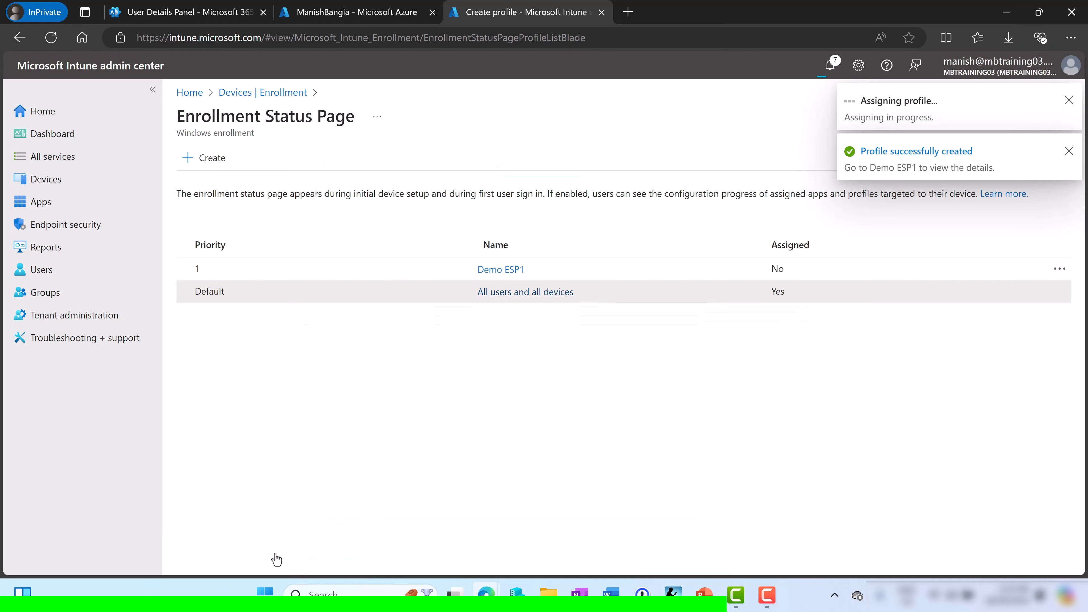
click(46, 179)
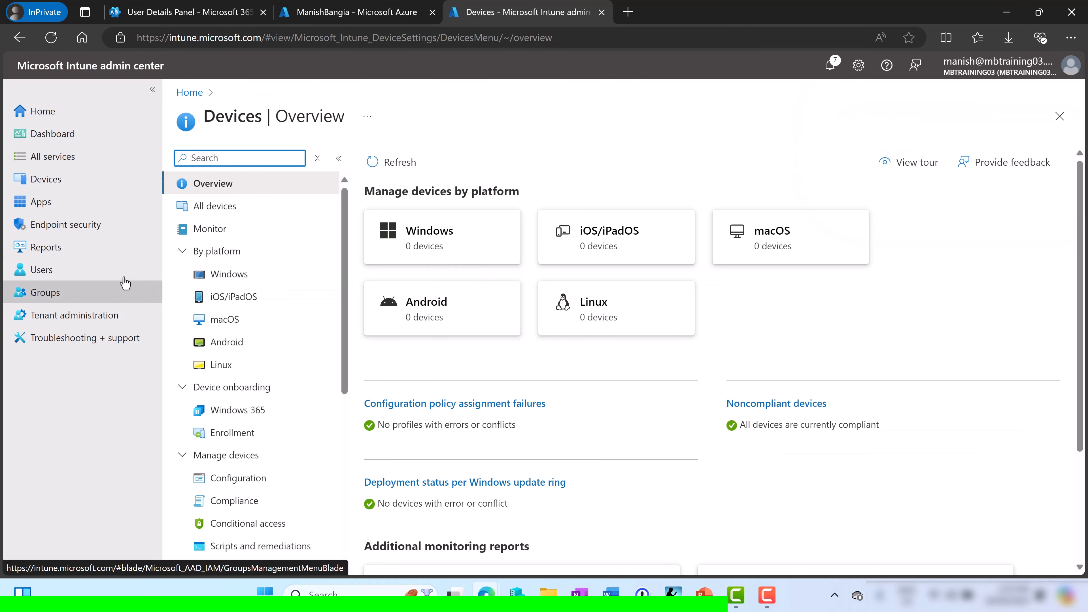
Add a Windows app of type Microsoft 365 Apps for Windows 10 and later
click(36, 203)
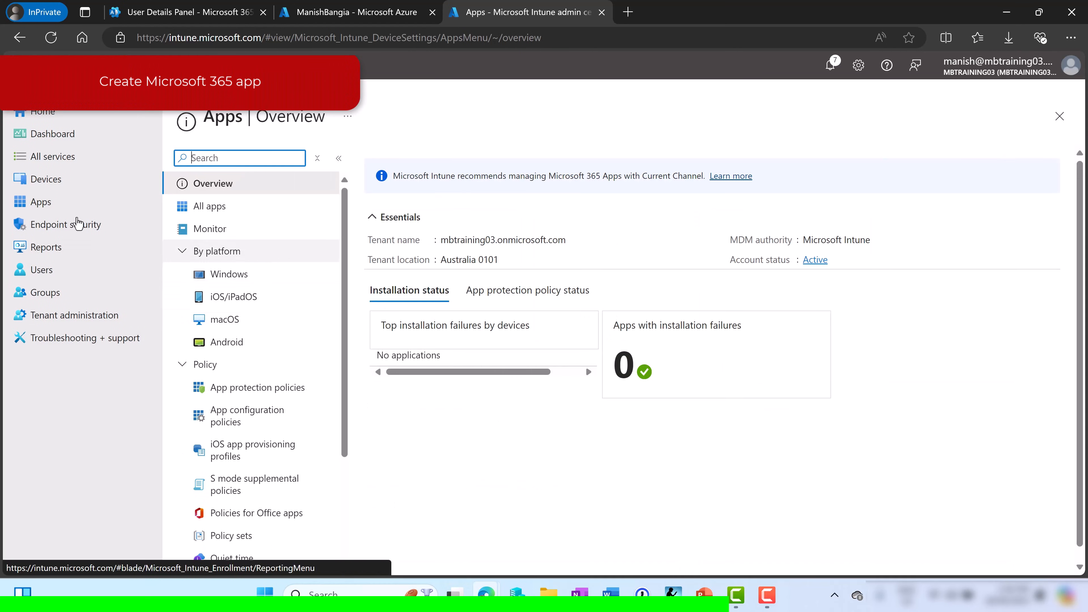
click(218, 275)
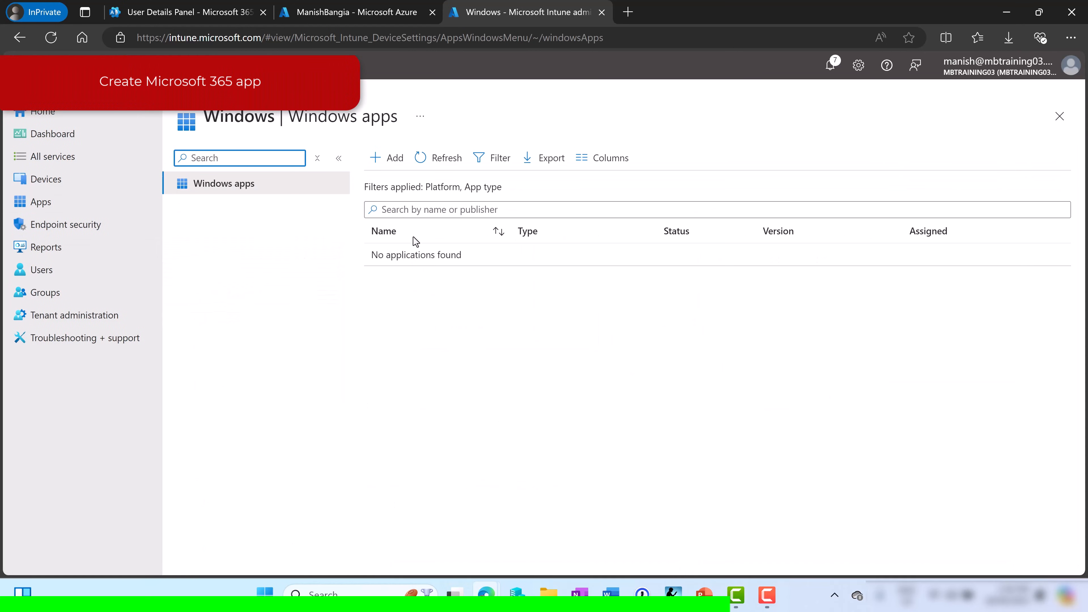
click(399, 160)
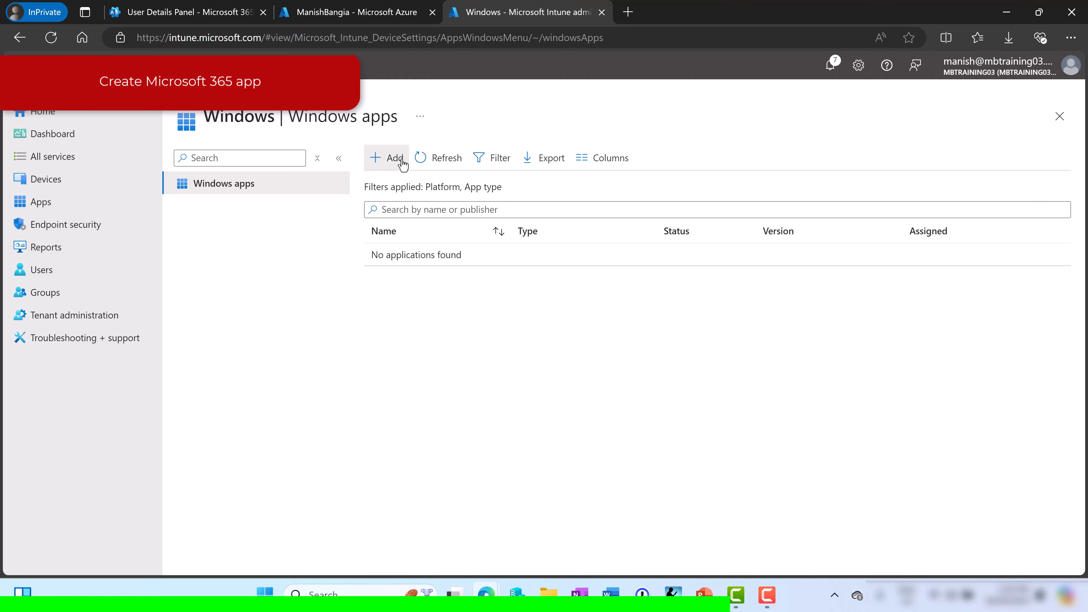
click(950, 168)
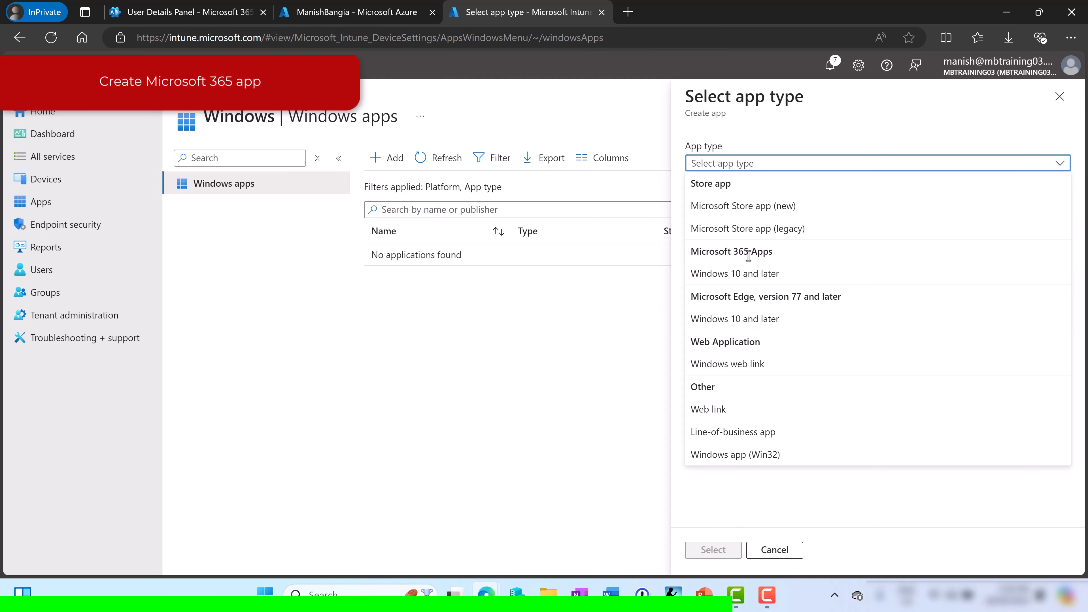
click(748, 275)
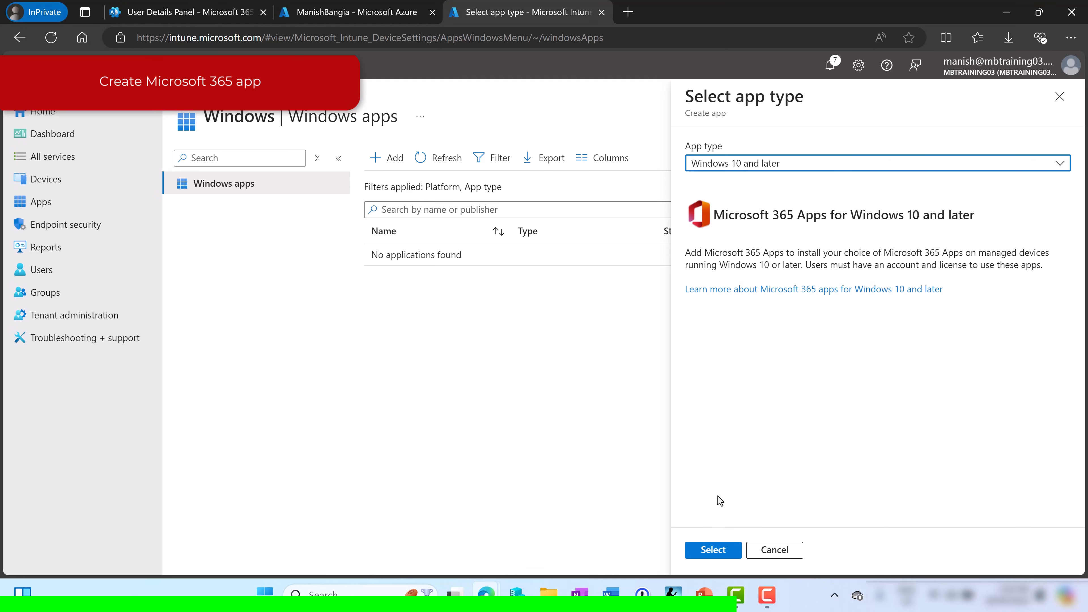
click(713, 550)
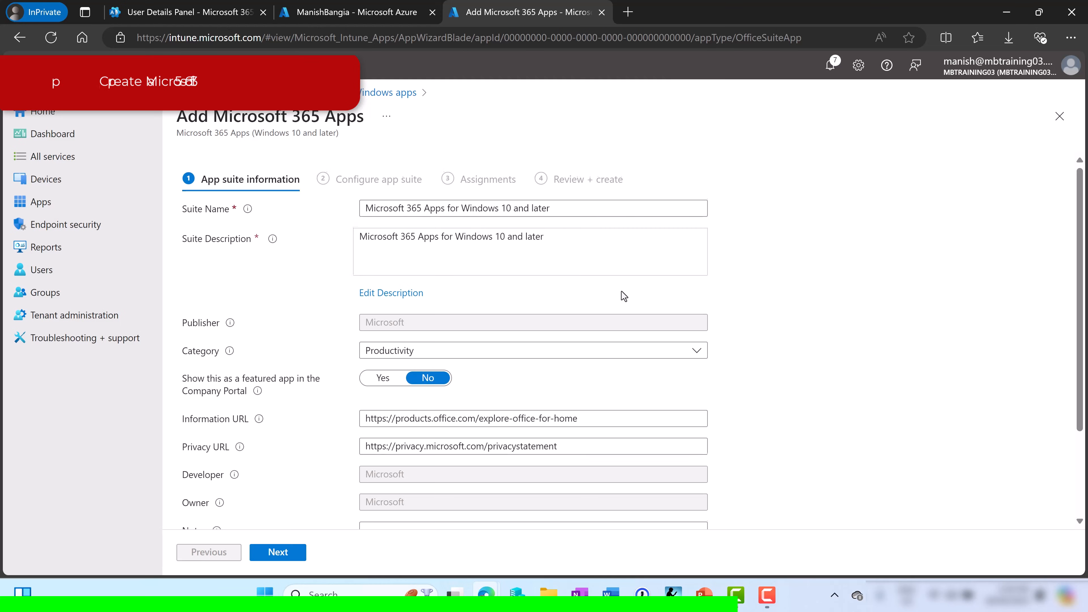
scroll(369, 269, down, 3)
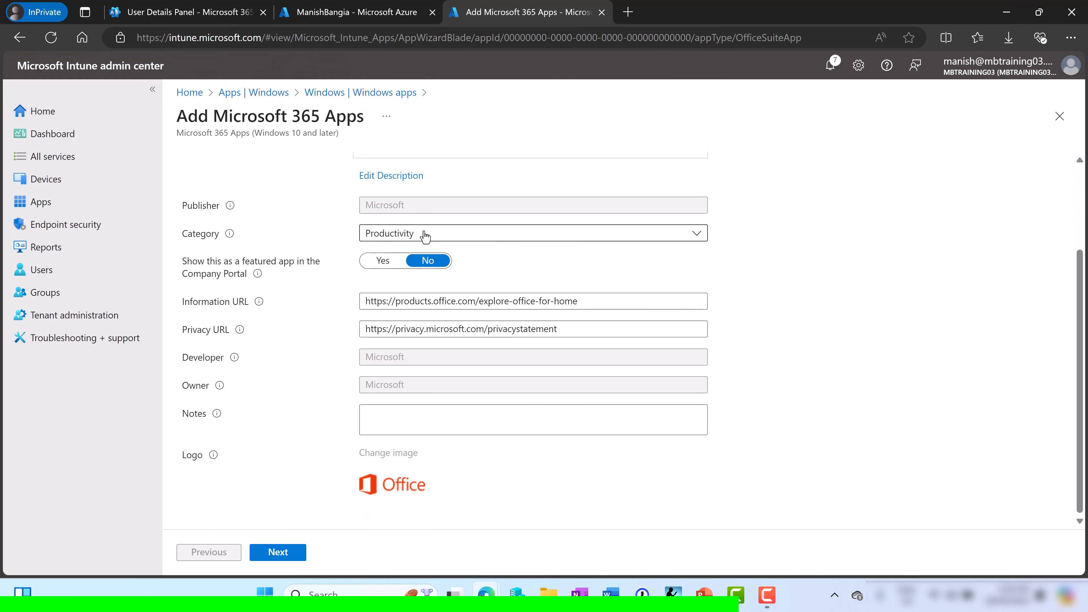
scroll(681, 357, up, 3)
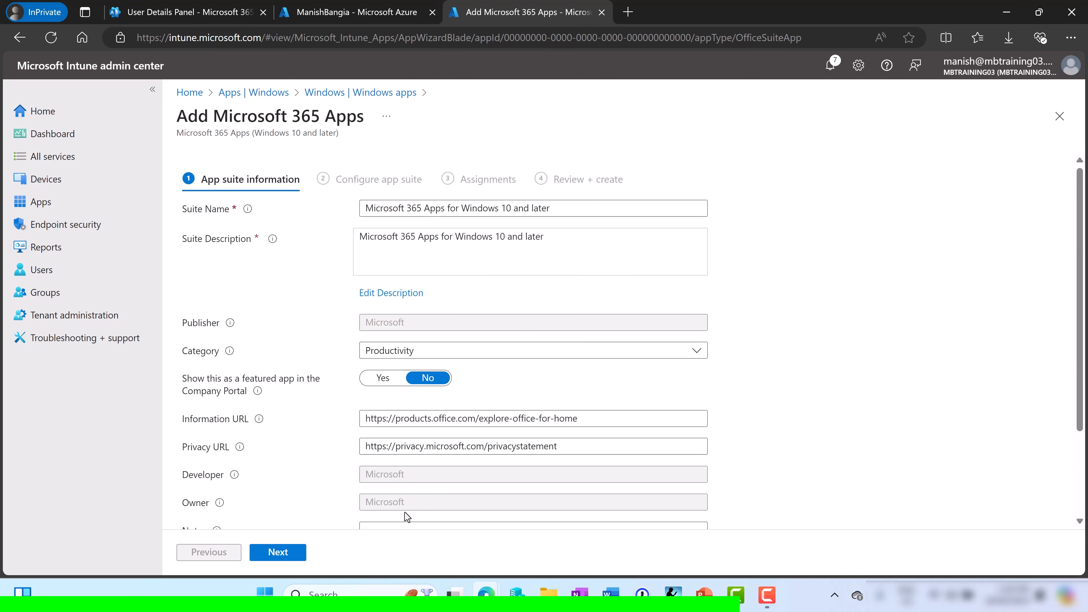
Move to the app suite configuration and review the list of included Office apps
click(277, 553)
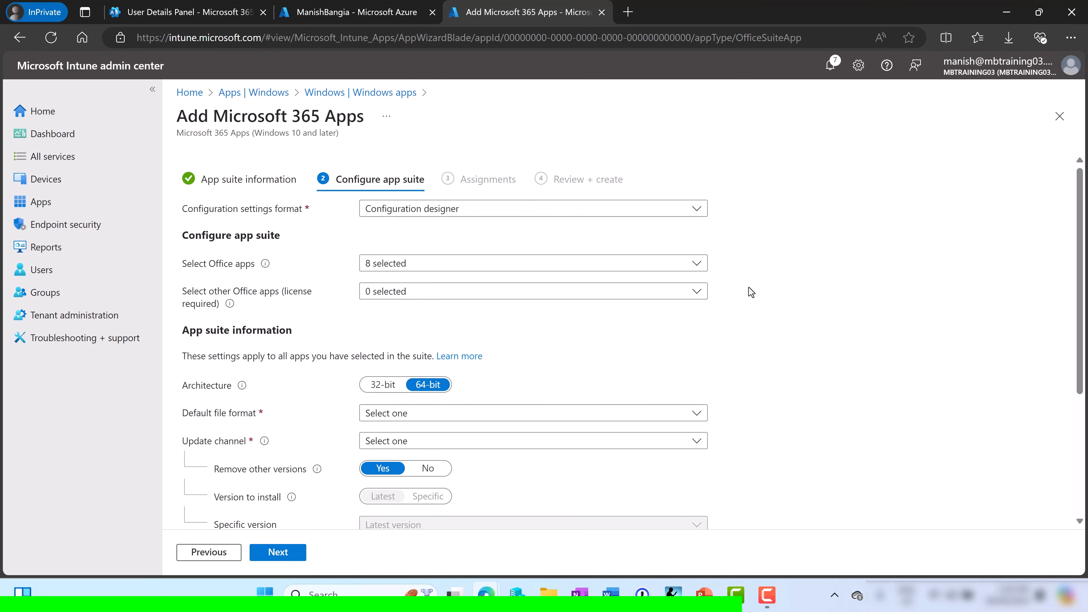
click(703, 263)
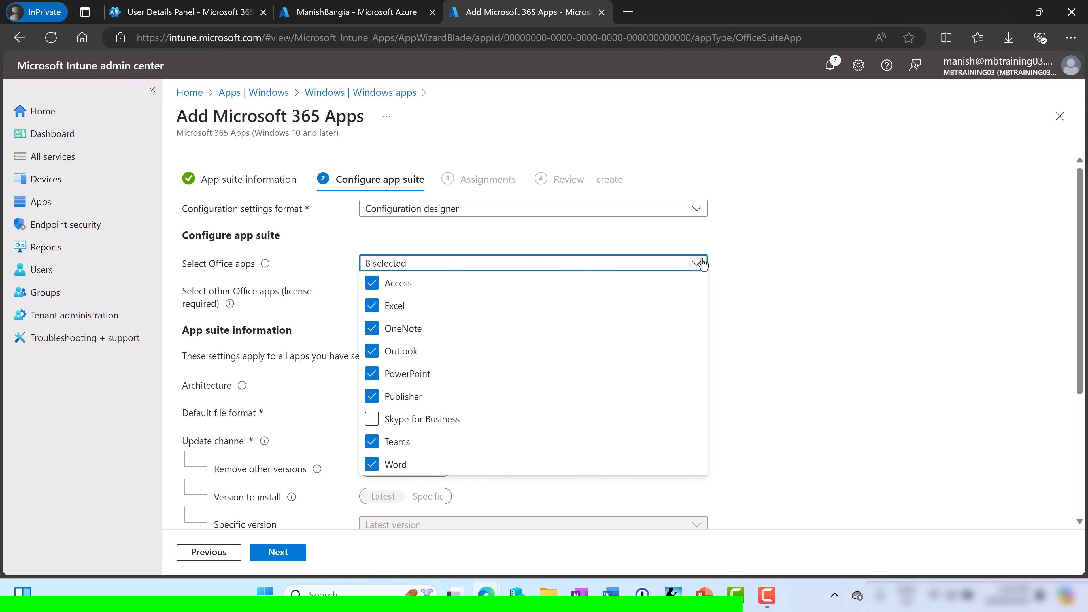
click(778, 301)
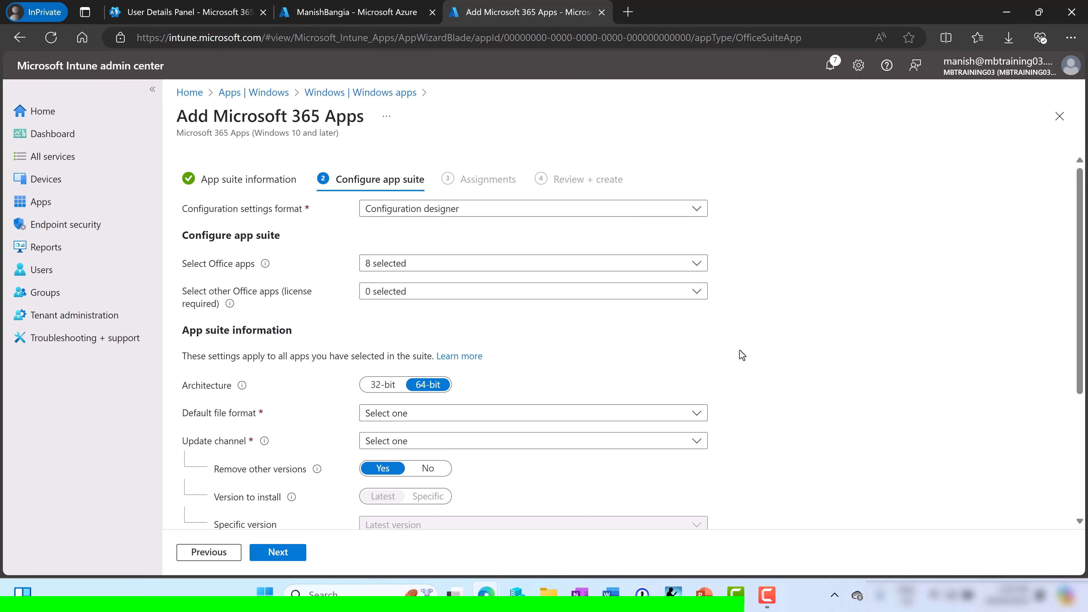
scroll(739, 351, down, 3)
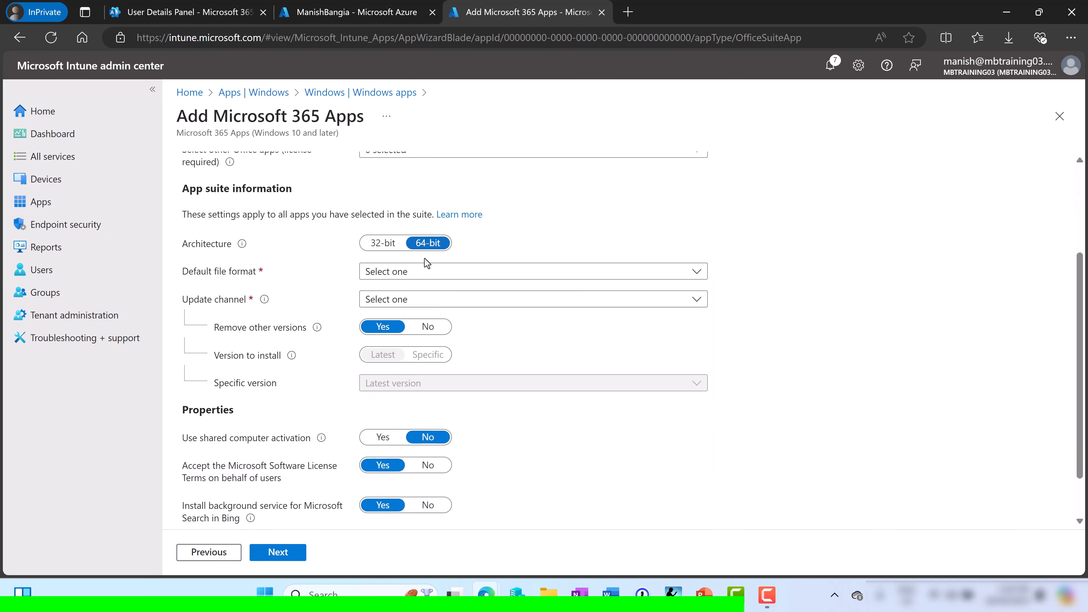
Set the default file format to Office Open Document Format and the update channel to Semi-Annual Enterprise Channel
click(703, 273)
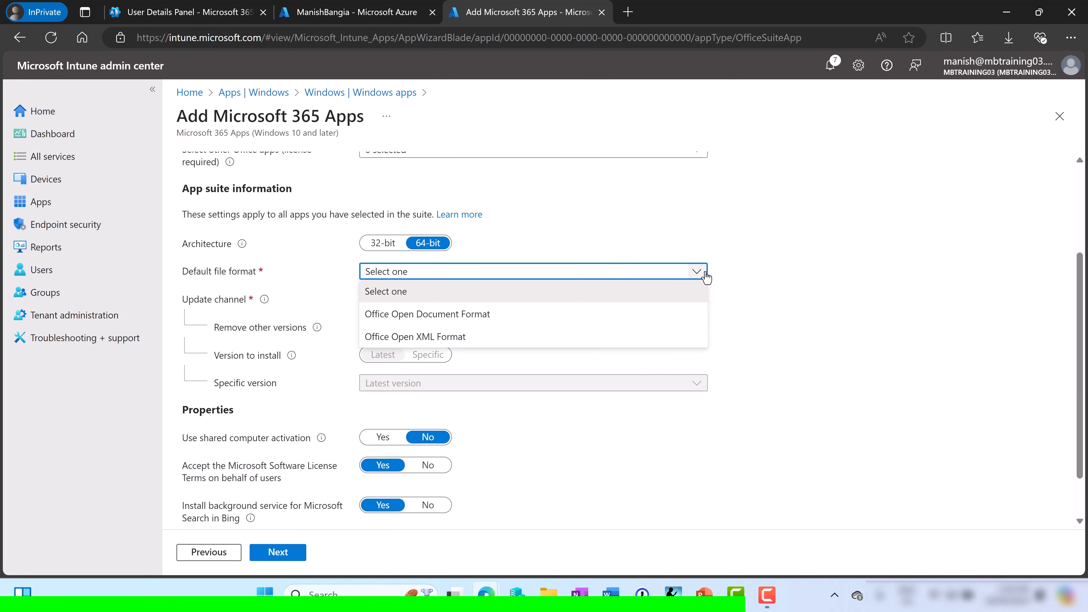
click(474, 320)
click(652, 302)
click(450, 410)
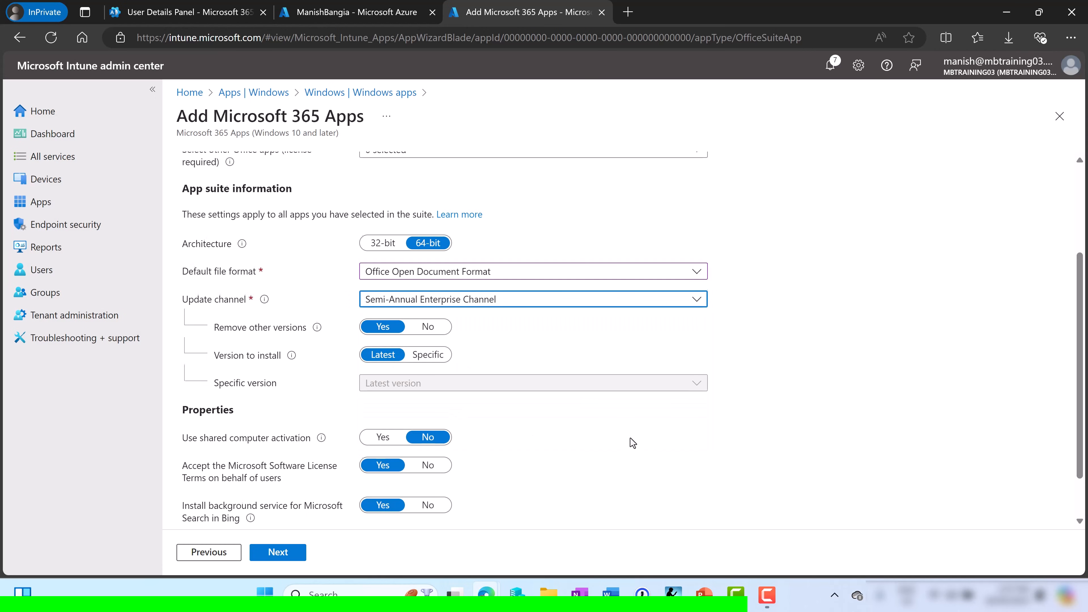
scroll(629, 438, down, 1)
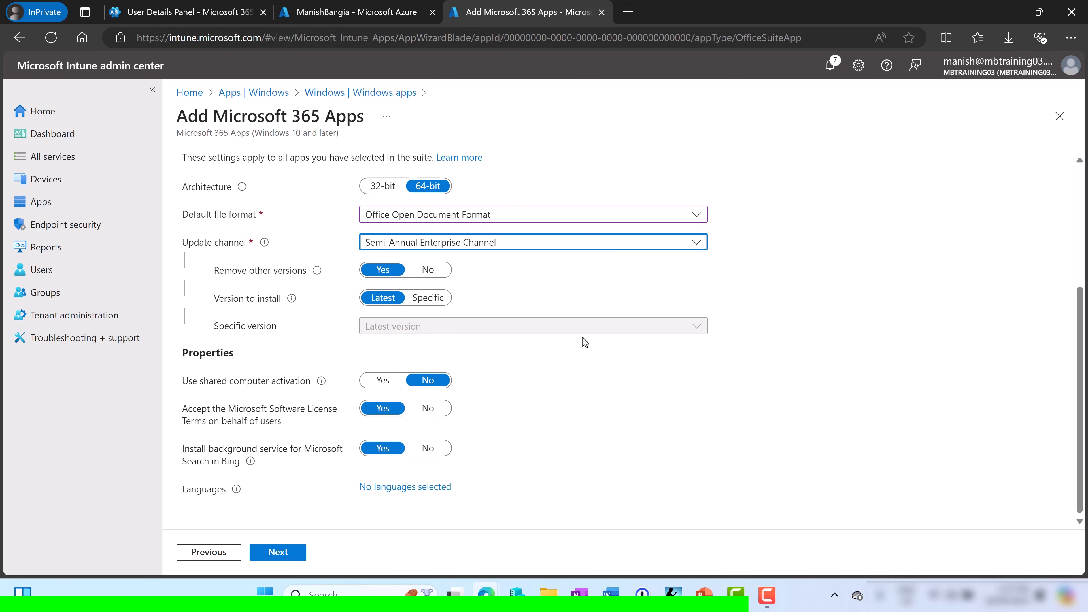
click(269, 553)
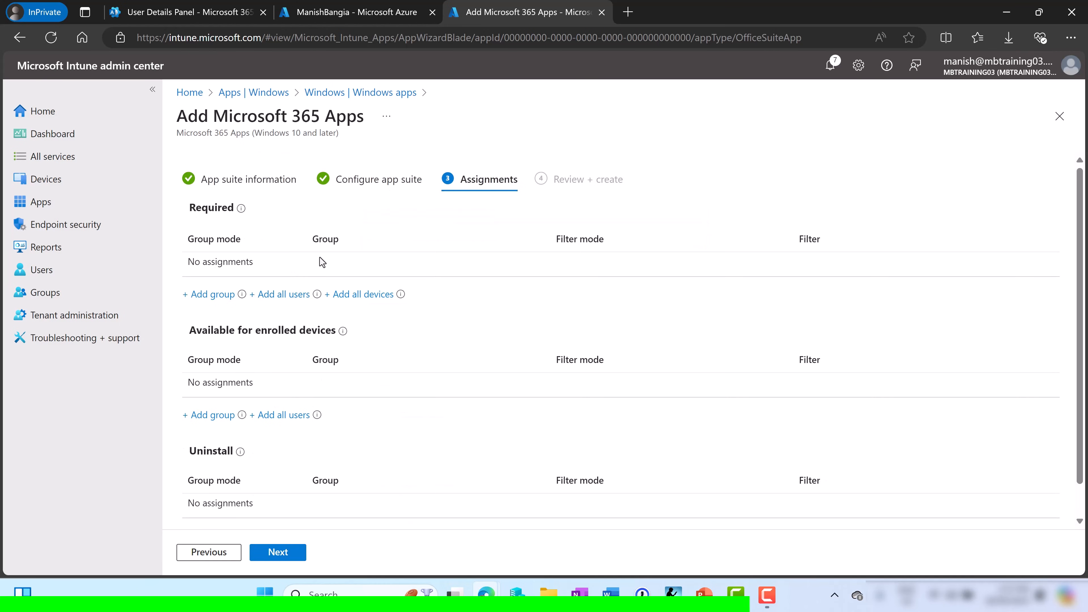
Add Dynamic Autopilot Group under Required, then review and create the Microsoft 365 Apps app
click(211, 296)
click(458, 201)
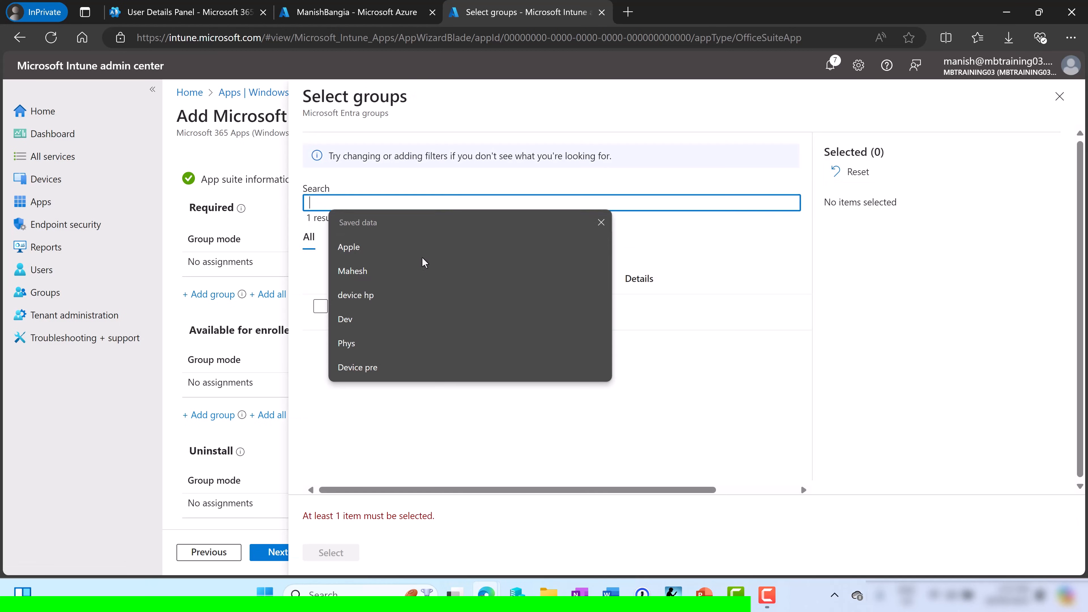
click(320, 306)
click(320, 307)
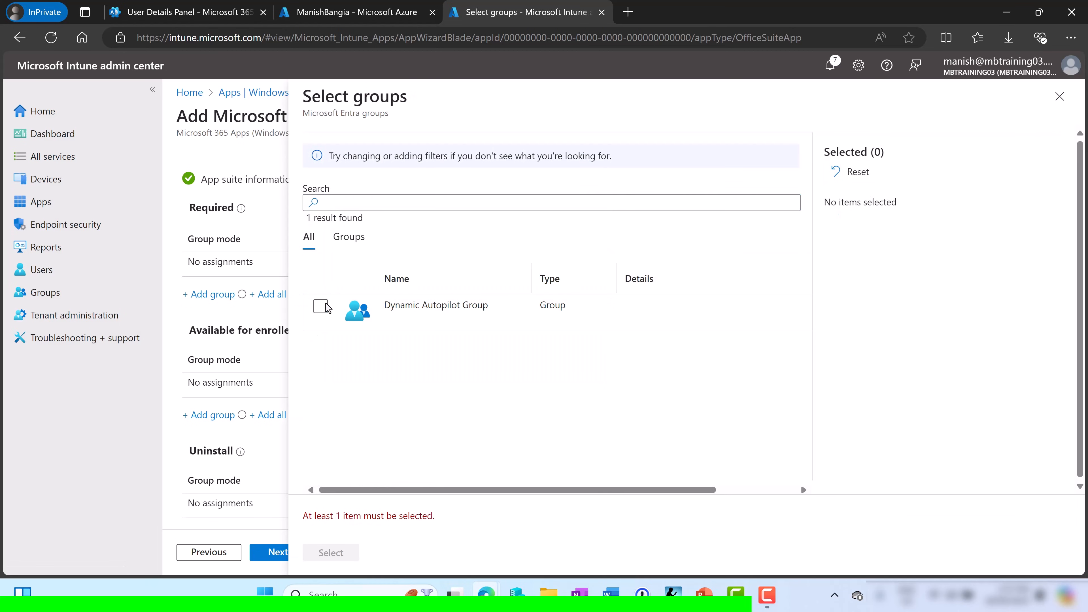
click(320, 307)
click(331, 553)
click(287, 553)
click(286, 554)
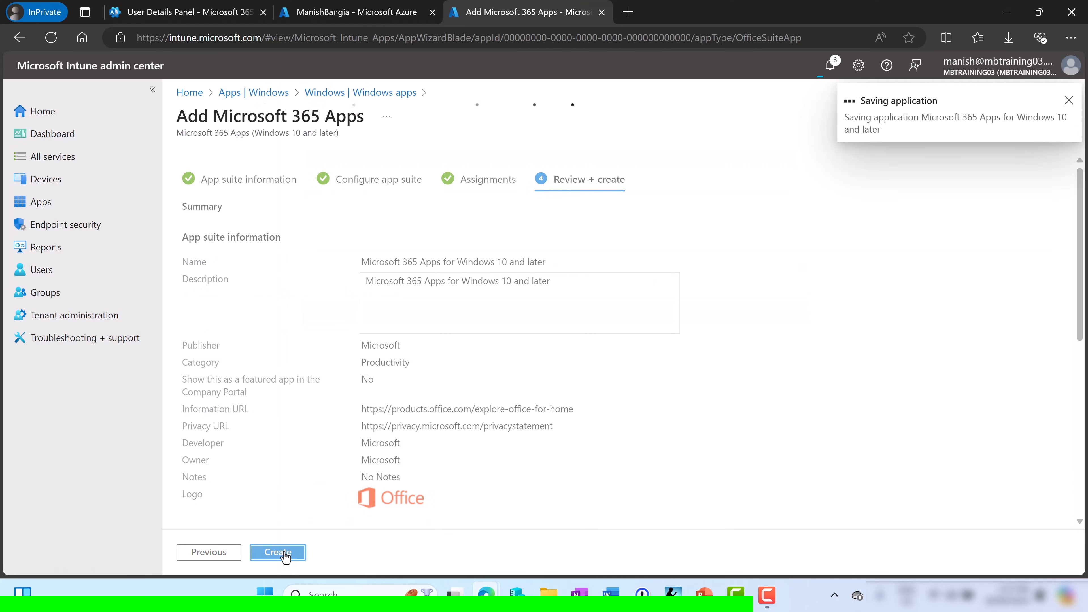
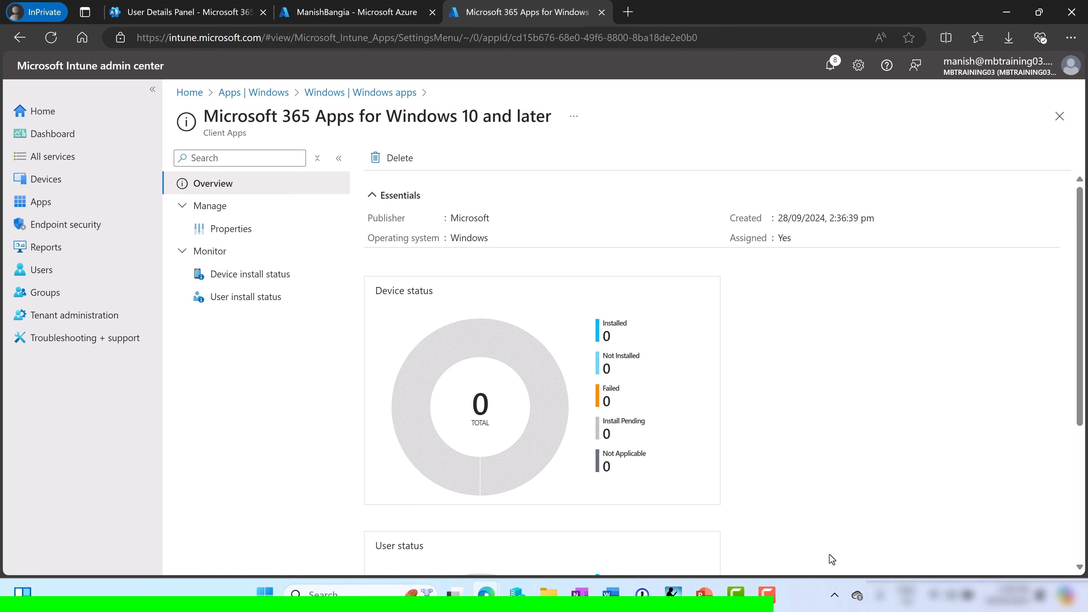
Switch from Edge to the Autopilot-Demo01 virtual machine window on the taskbar
click(517, 599)
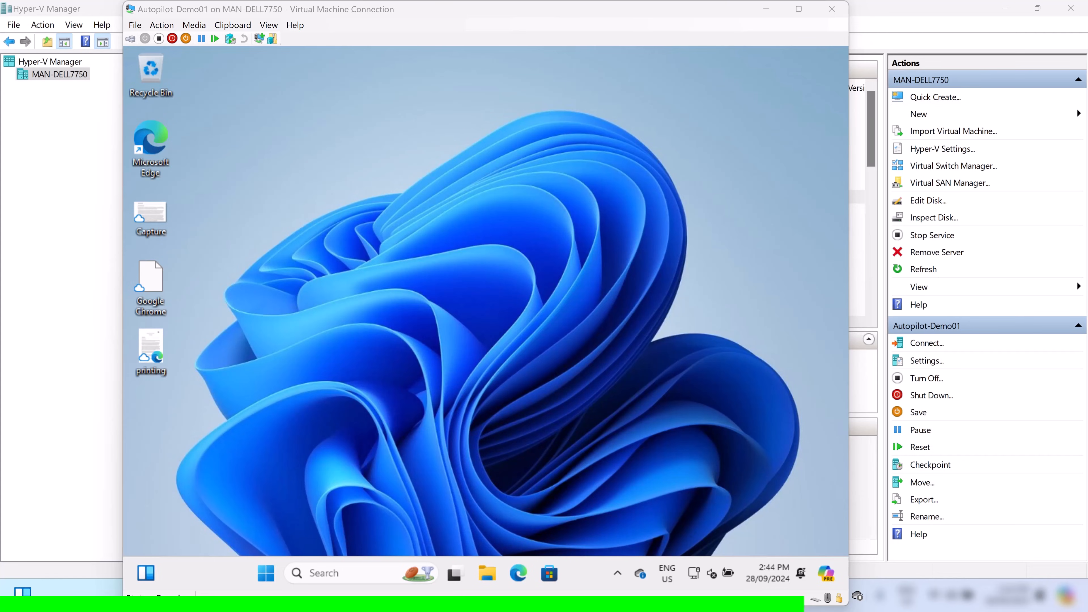
Launch Windows PowerShell as administrator on the VM
click(265, 574)
text(powershell)
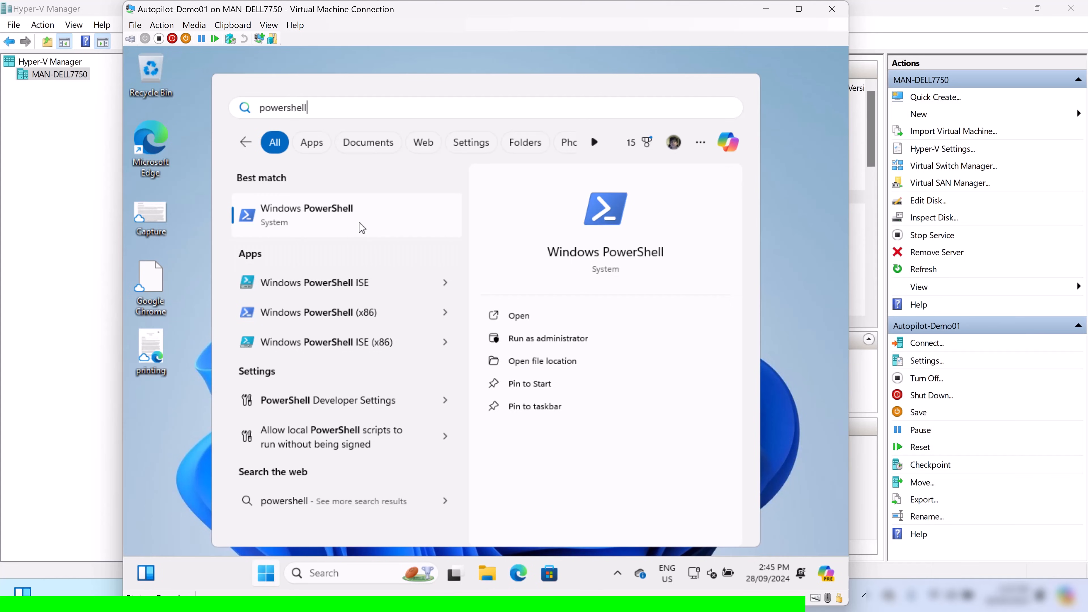
right_click(361, 219)
click(404, 241)
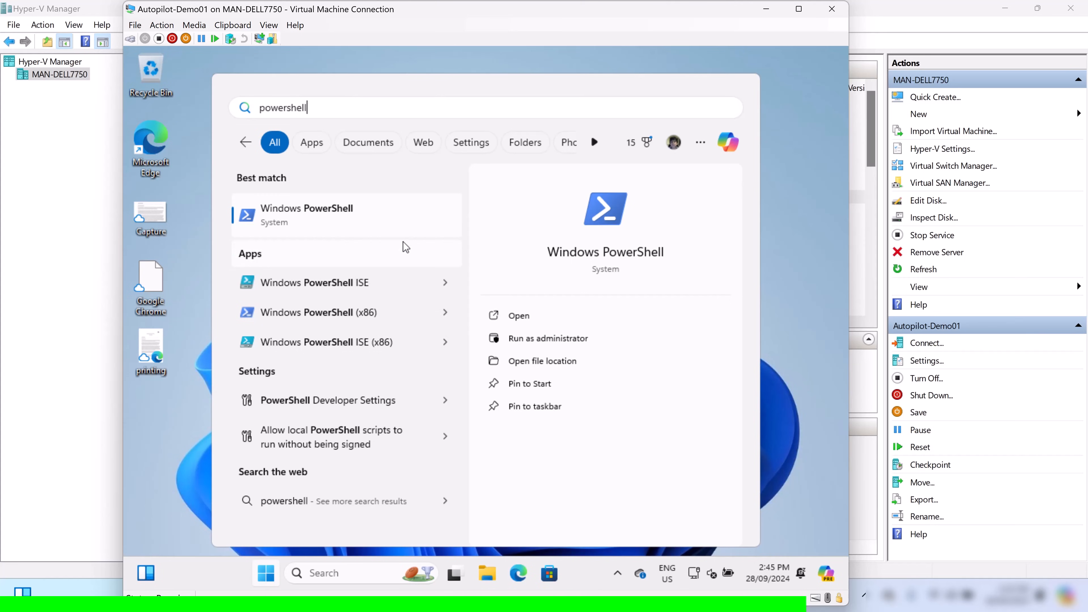
click(413, 421)
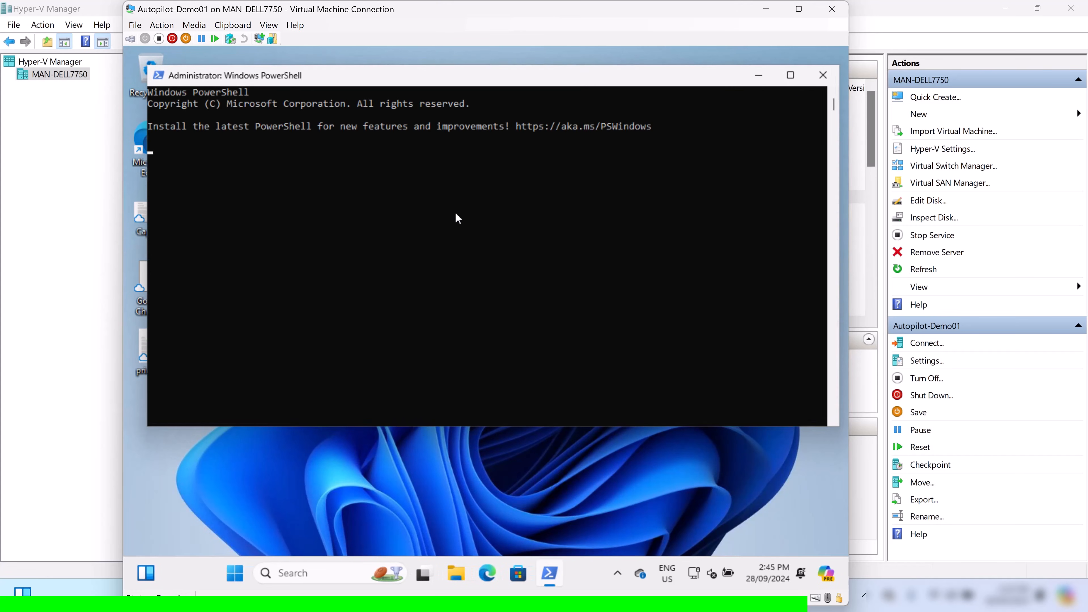
click(457, 207)
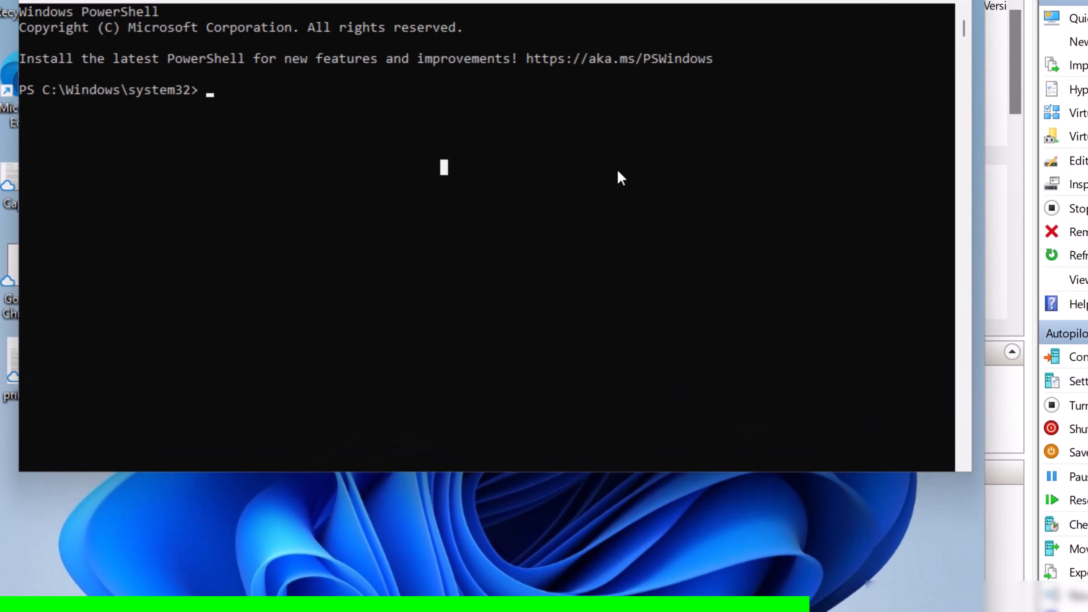
Install the Get-WindowsAutopilotInfo script with -Force, accept NuGet, and create the c:\hwid folder
text(Install-script Get-windowsautopilotinfo -force)
key(Return)
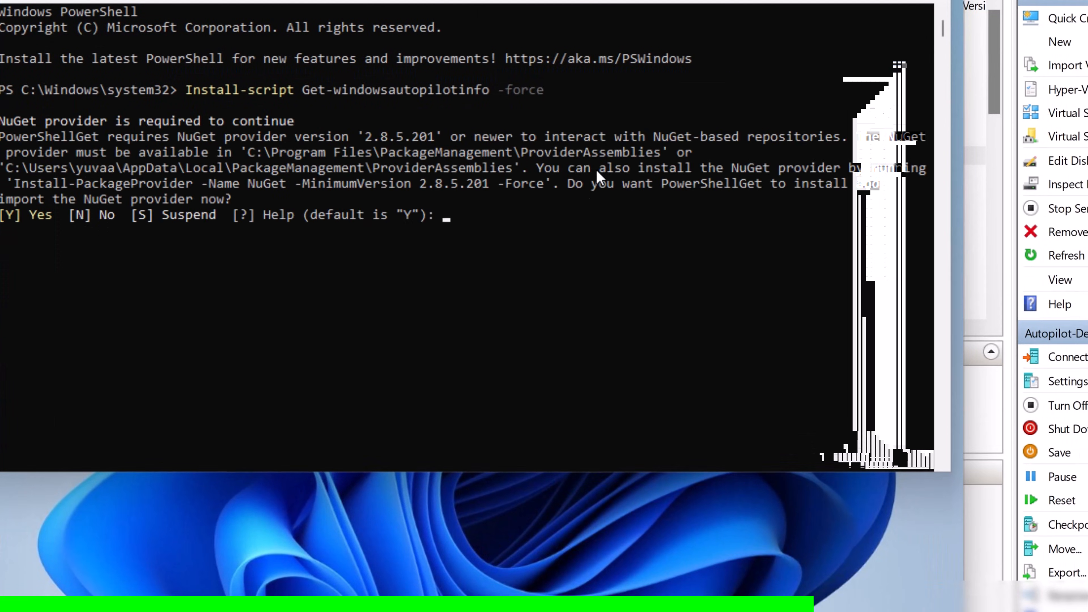
text(y)
key(Return)
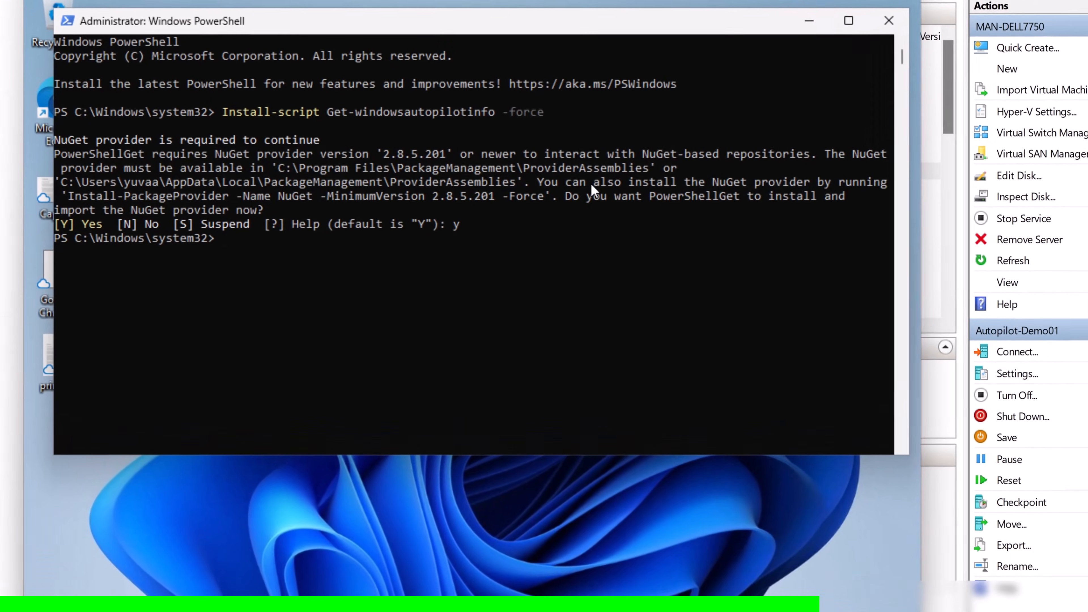
text(md c:\hwid)
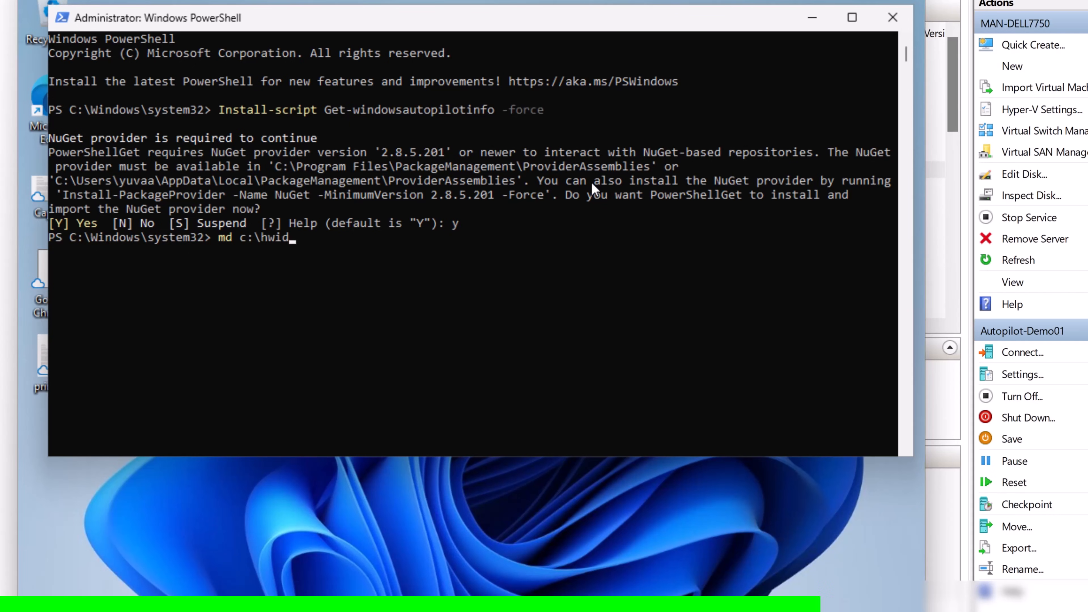
key(Return)
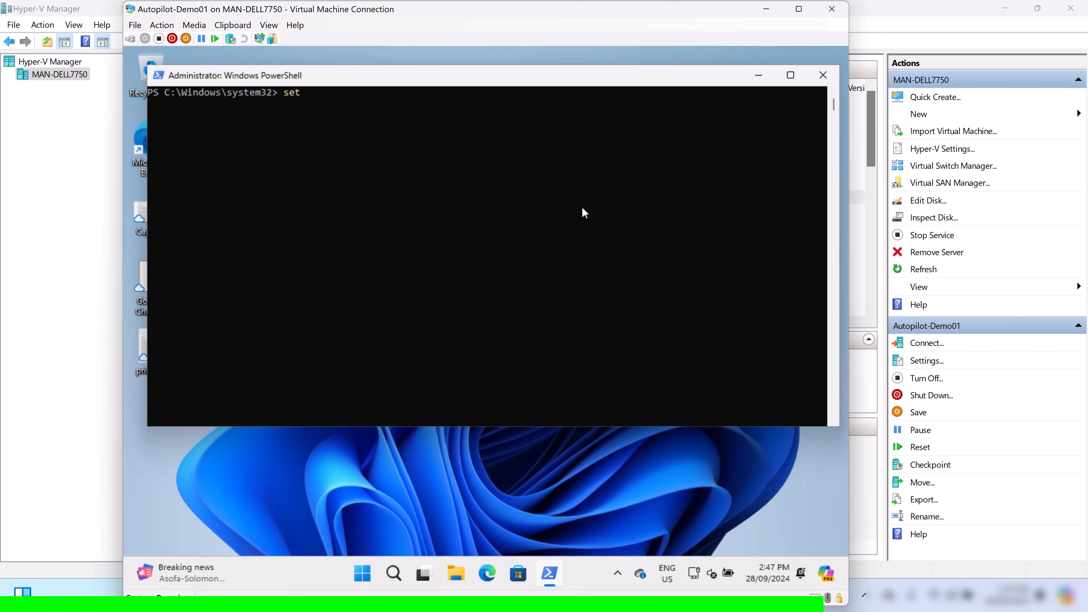
Set the execution policy to Bypass and export the hardware hash to c:\hwid\demohash.csv
text(-executionpolicy bypass -force)
key(Return)
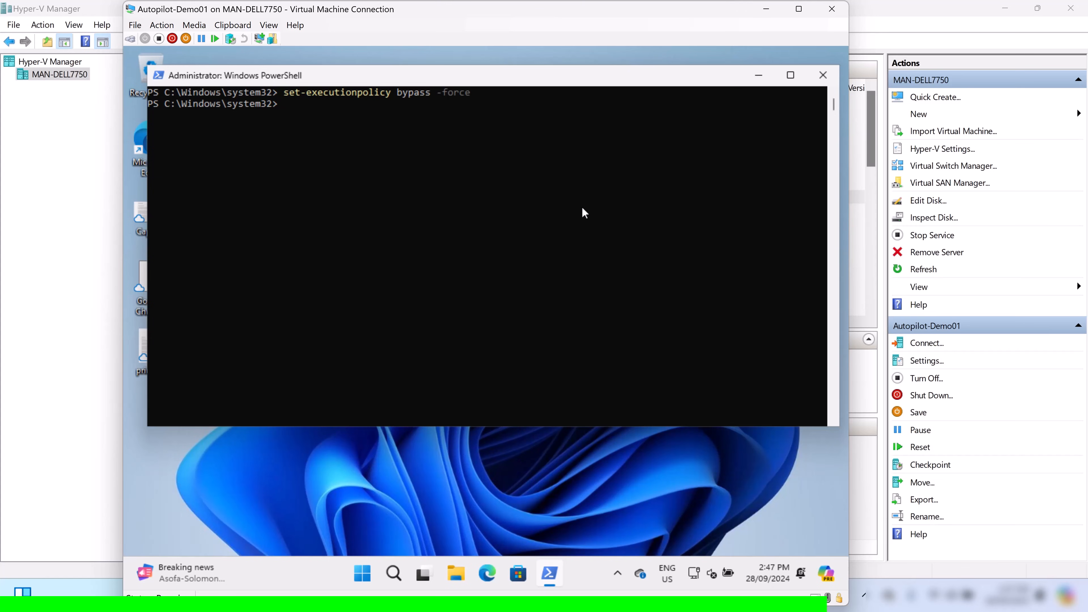
text(get-windowsautopi)
key(Tab)
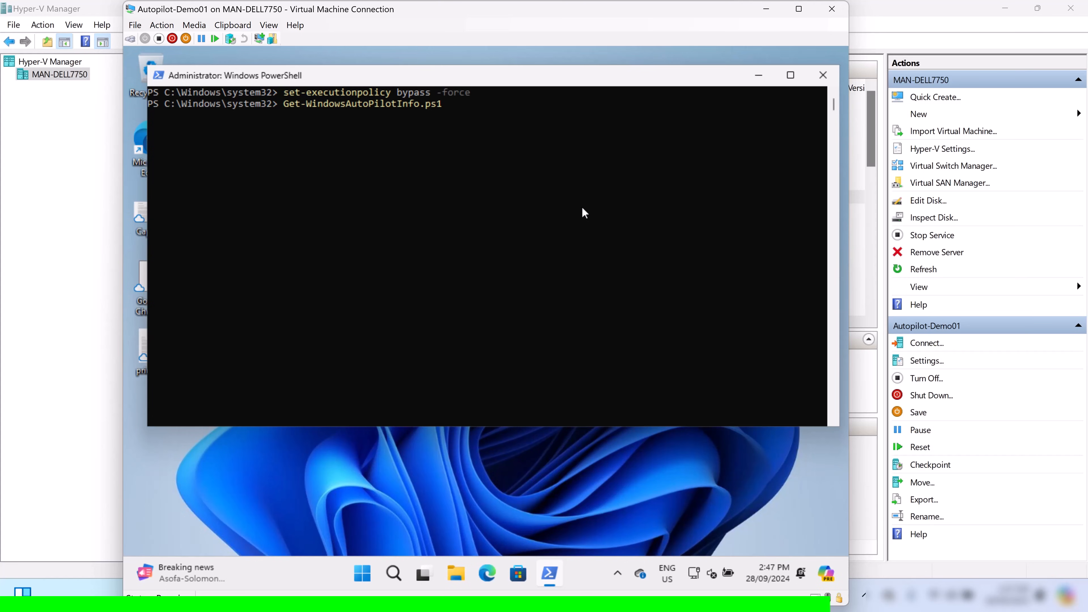
text(-O)
key(Tab)
text(c:\hwid\dem)
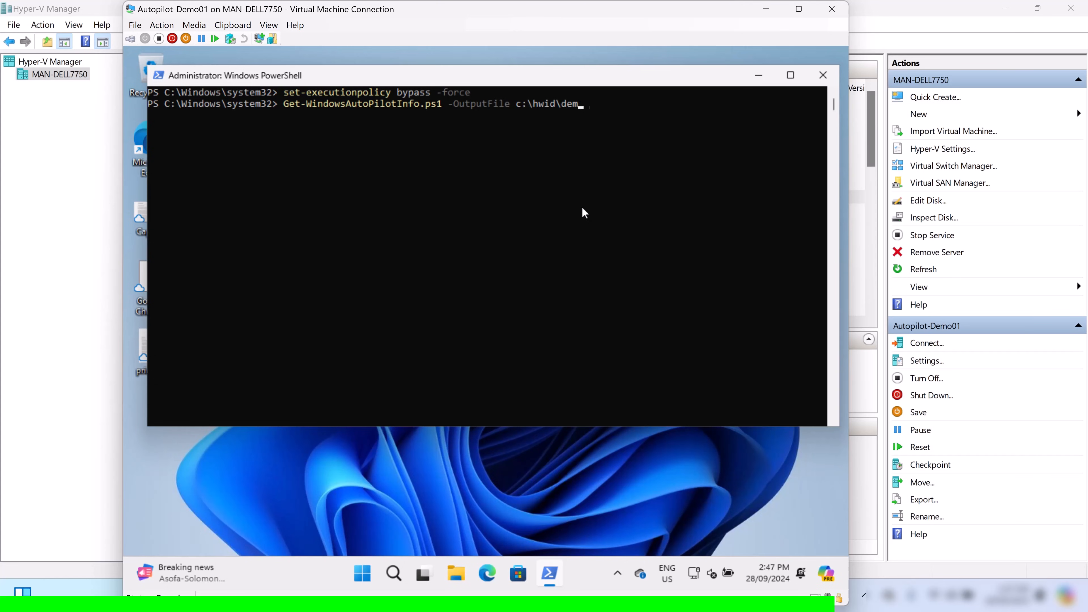
text(ohash.csv)
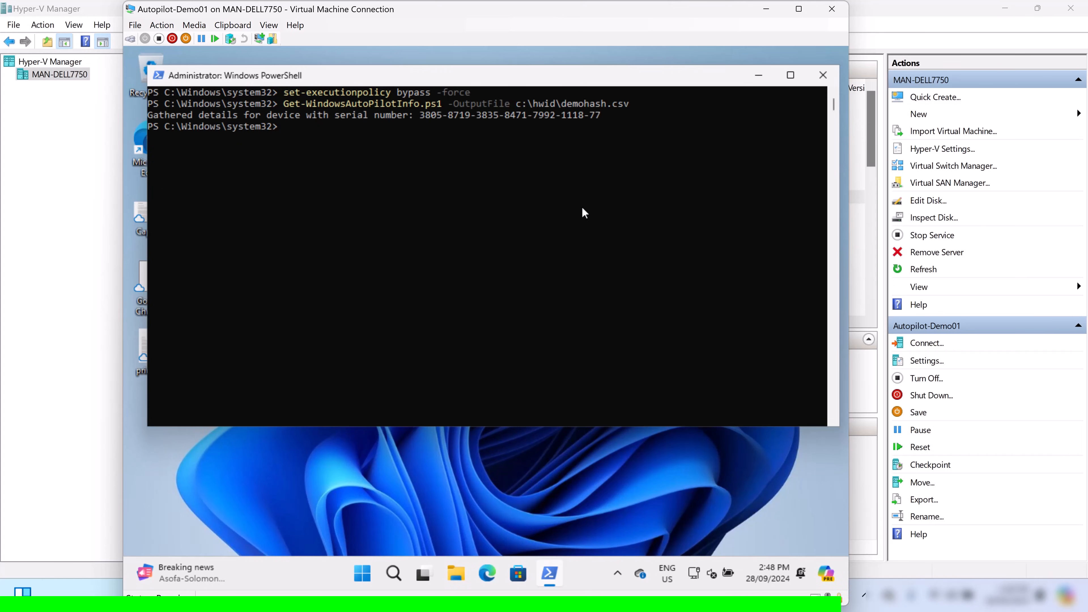
key(super+r)
Open the c:\hwid folder and open demohash.csv in Notepad just once
text(c:\hwid)
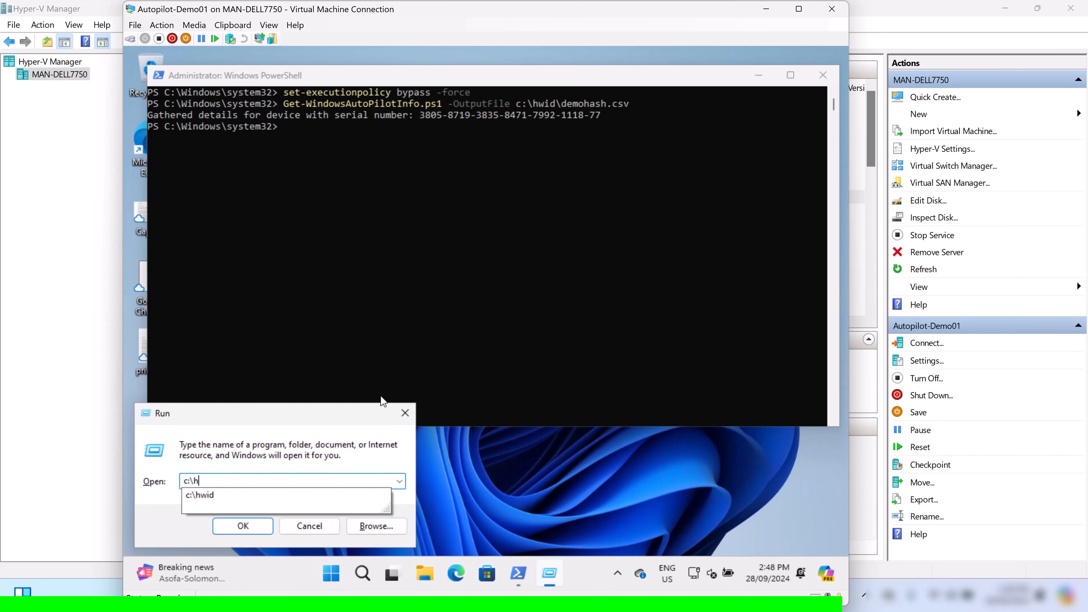
key(Return)
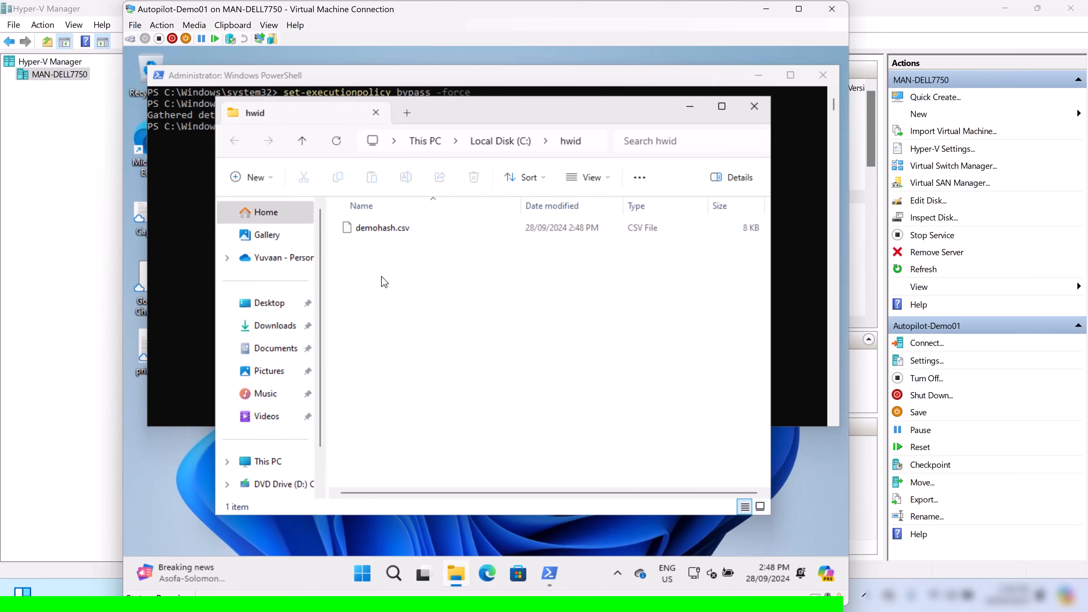
click(384, 229)
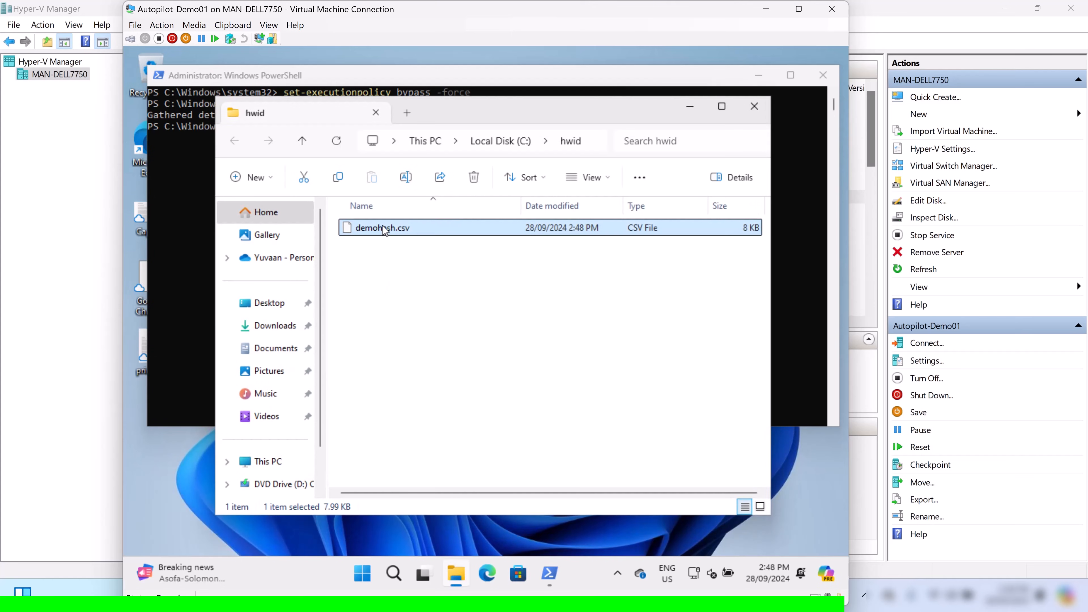
right_click(384, 229)
click(431, 300)
click(429, 272)
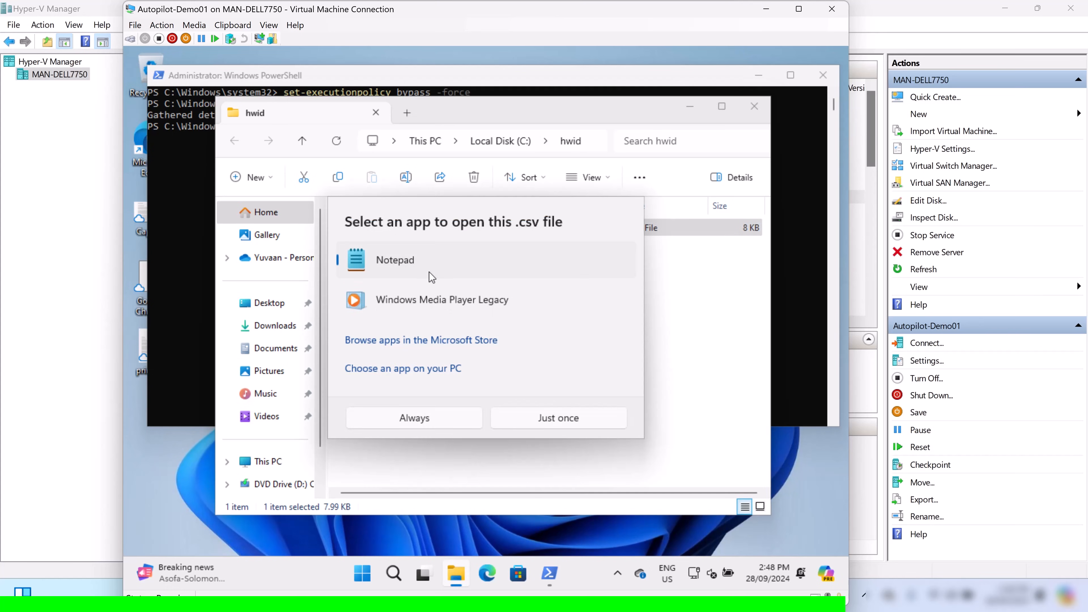
click(540, 422)
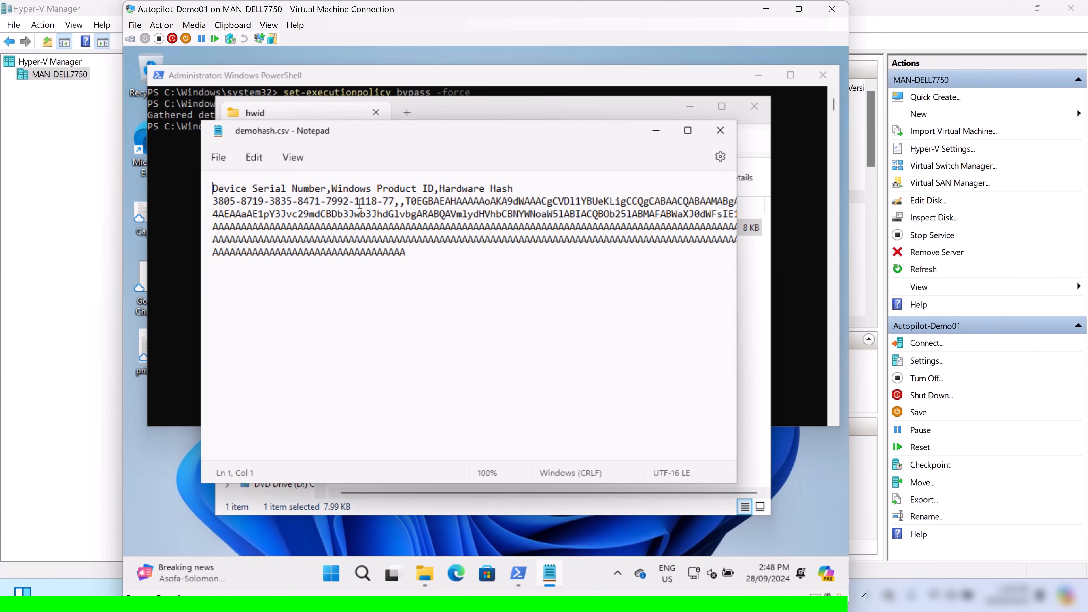
Select the serial number and hardware hash line in demohash.csv
key(Down)
key(Right)
key(Right)
key(Right)
key(Right)
key(Right)
key(Right)
key(Right)
key(Right)
key(Right)
key(Right)
key(Right)
key(Right)
key(Right)
key(Right)
key(Right)
key(Right)
key(Right)
key(Right)
key(Right)
key(Right)
key(Right)
key(Right)
key(Right)
key(Right)
key(Right)
key(Right)
key(shift+Down)
key(shift+Down)
key(shift+Down)
key(shift+Down)
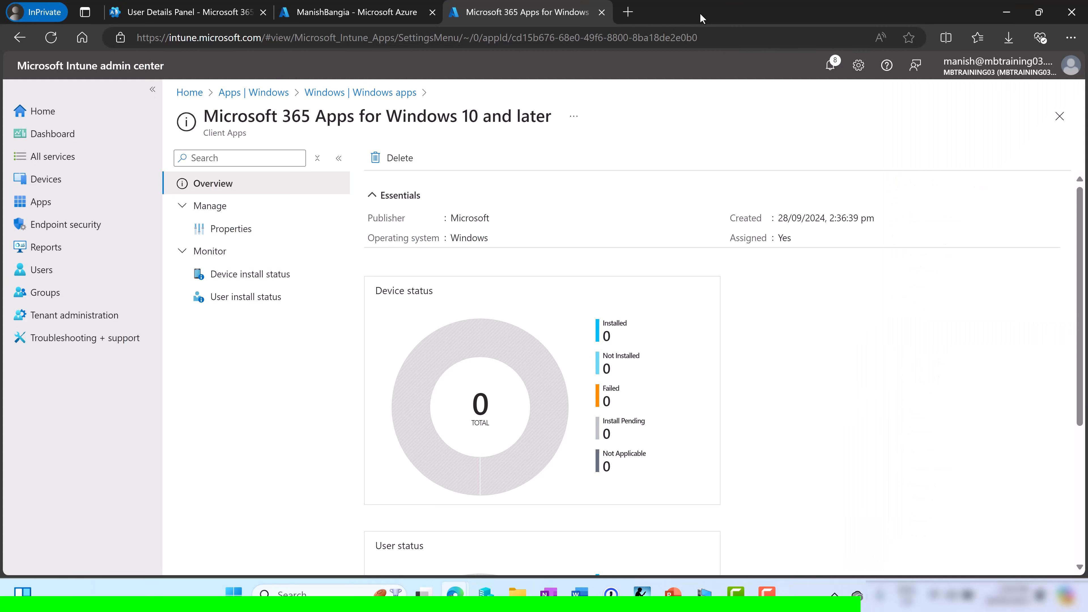
Go to Devices > Enrollment > Windows Autopilot devices in Intune
click(50, 186)
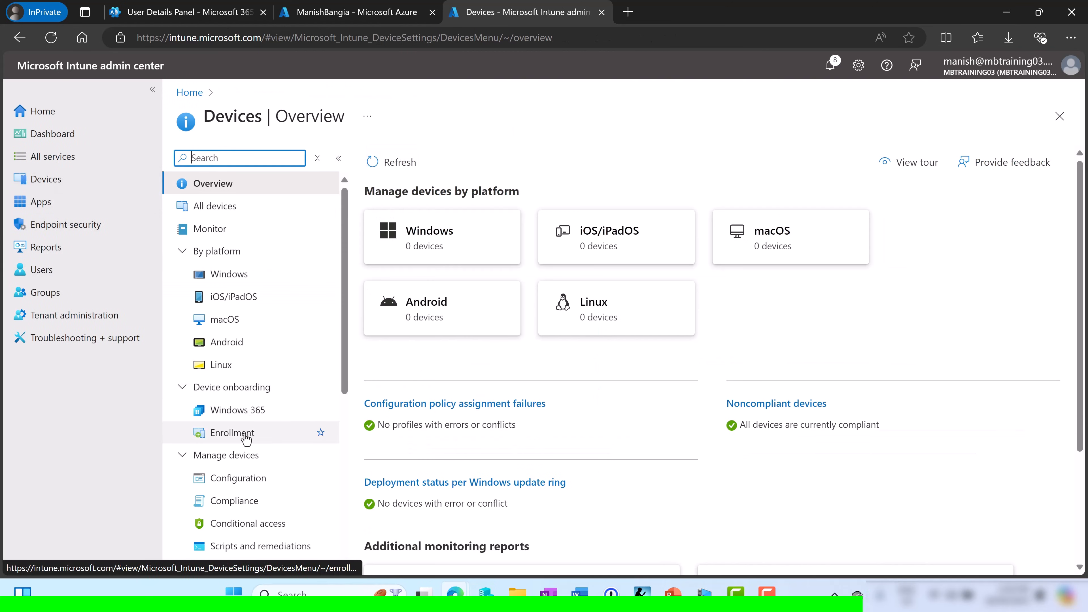
click(245, 435)
scroll(503, 398, down, 5)
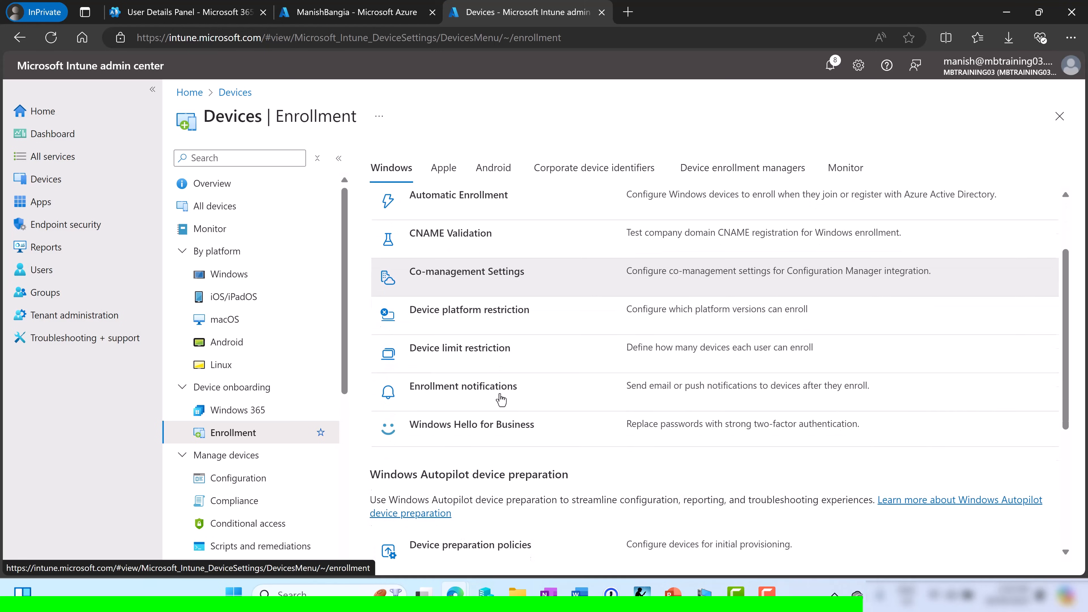
scroll(503, 398, down, 2)
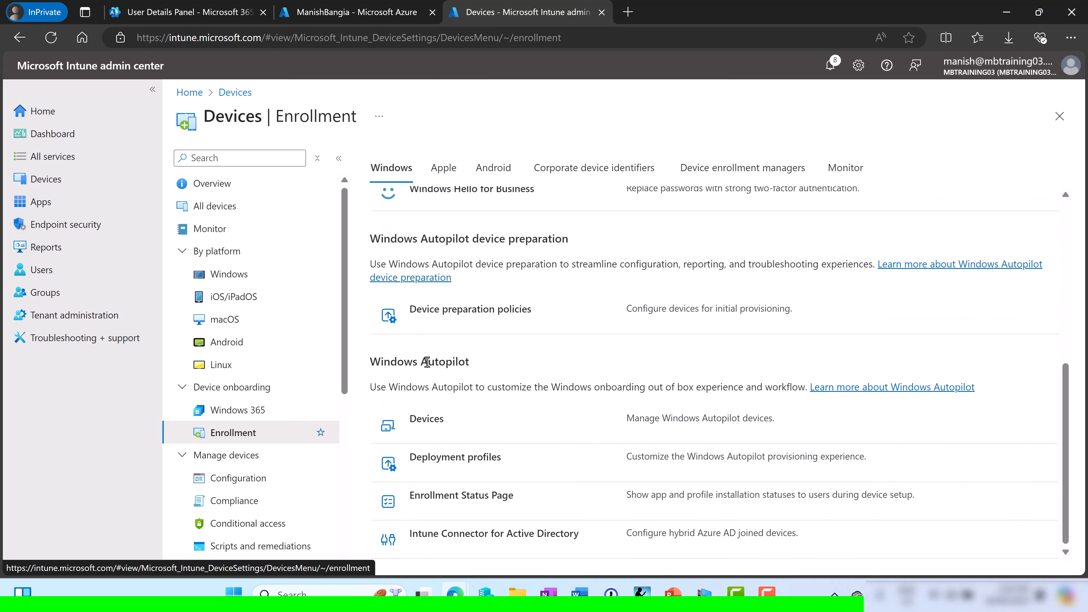
click(426, 420)
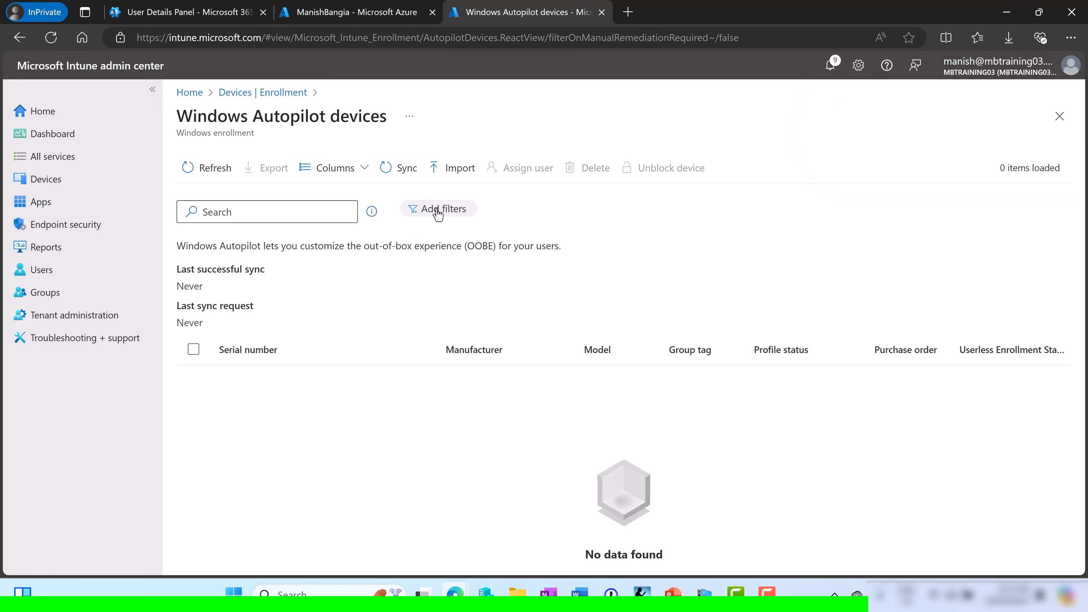
Import demohash.csv as a new Autopilot device
click(444, 178)
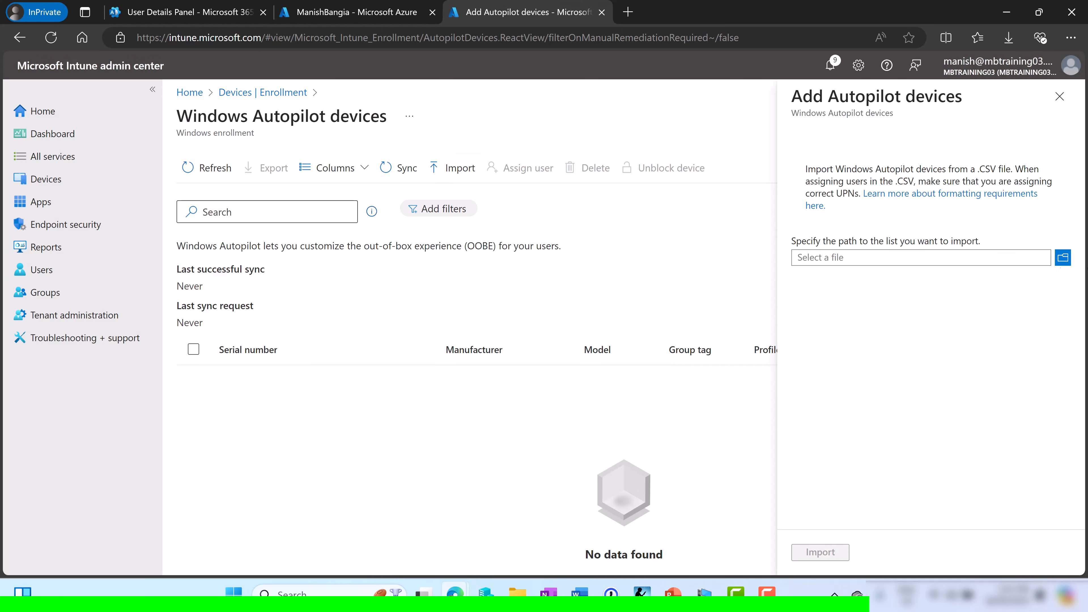
click(1064, 259)
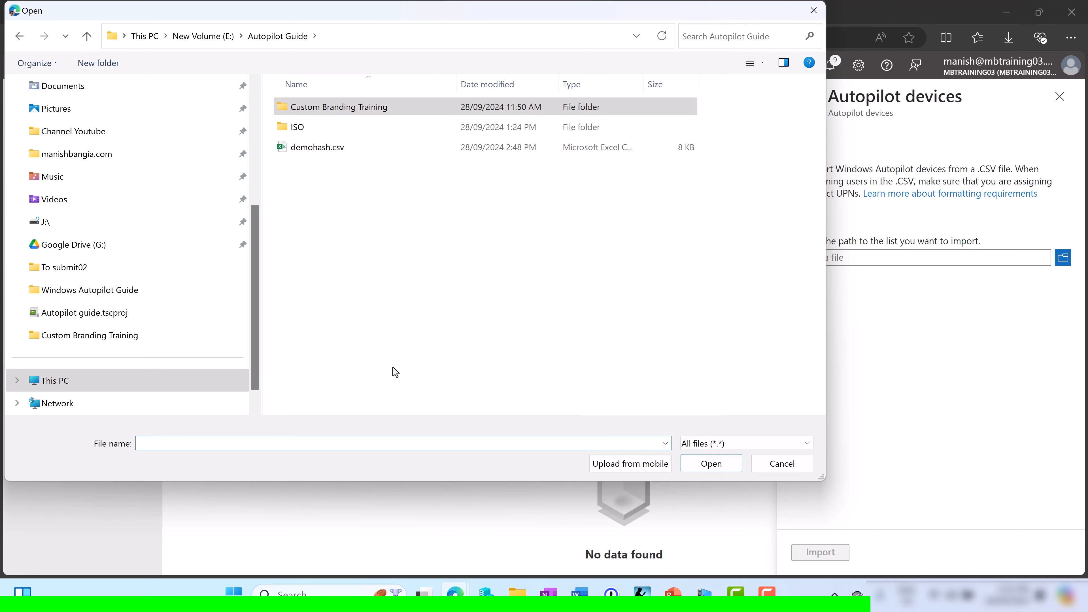
double_click(328, 150)
click(803, 557)
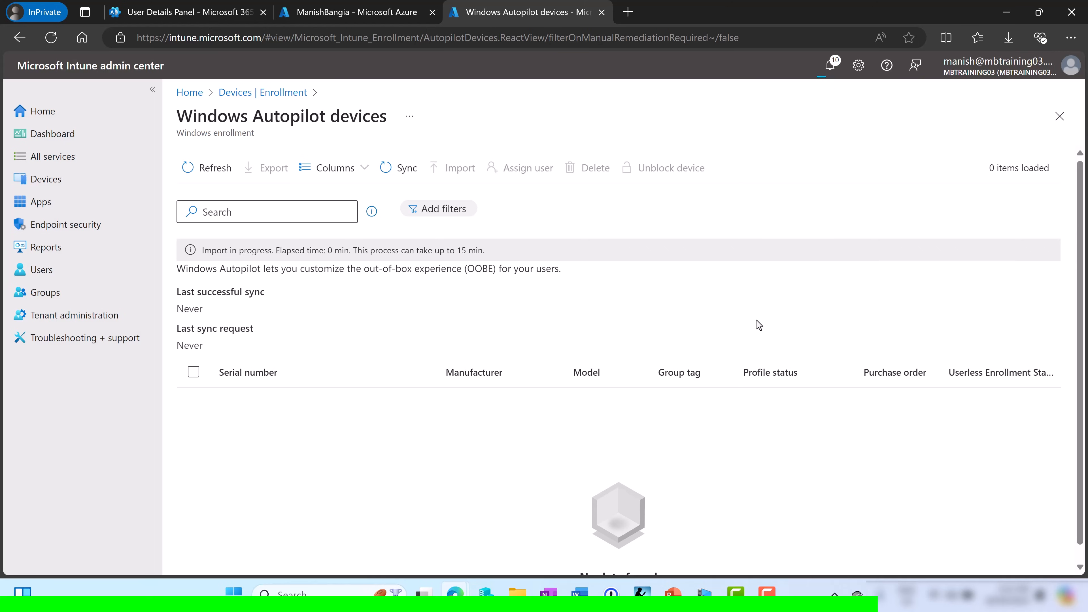
Refresh the Autopilot devices list until the imported Virtual Machine shows profile status Assigned
click(193, 169)
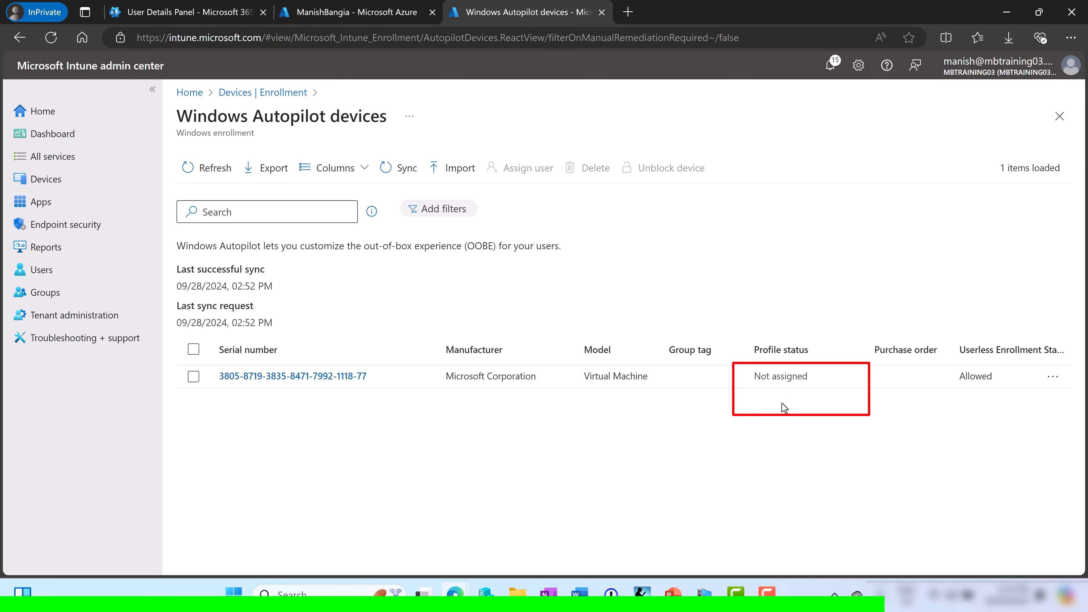
click(202, 171)
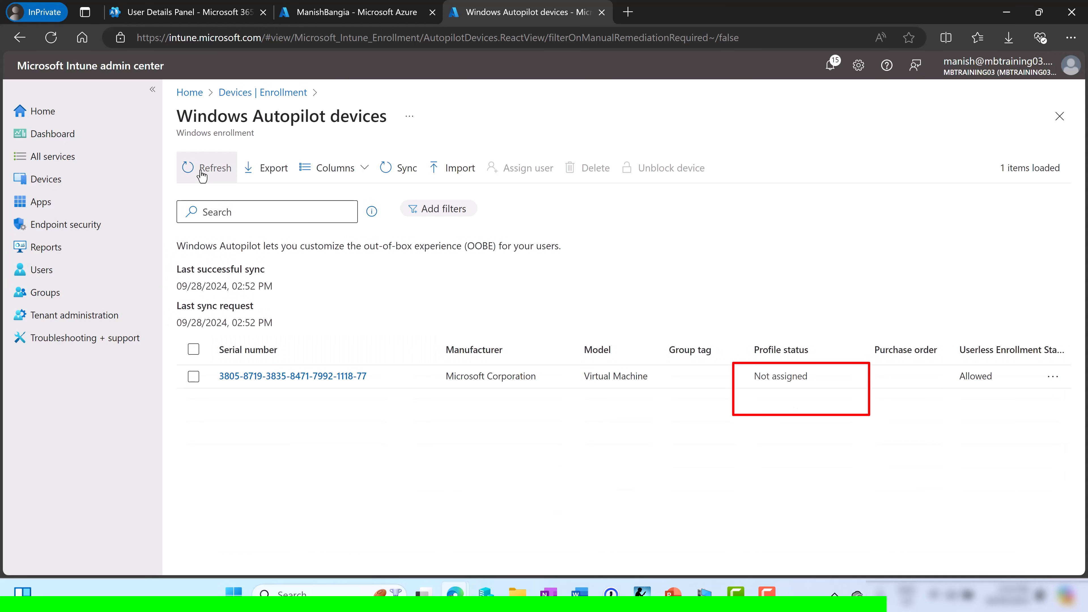
click(203, 171)
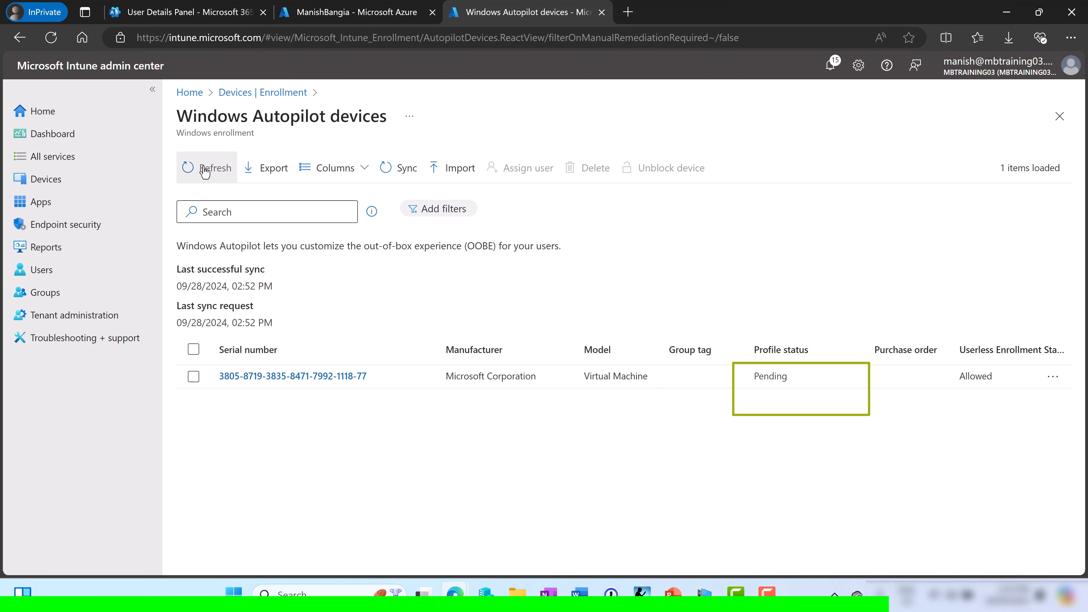
click(205, 171)
click(204, 171)
click(205, 171)
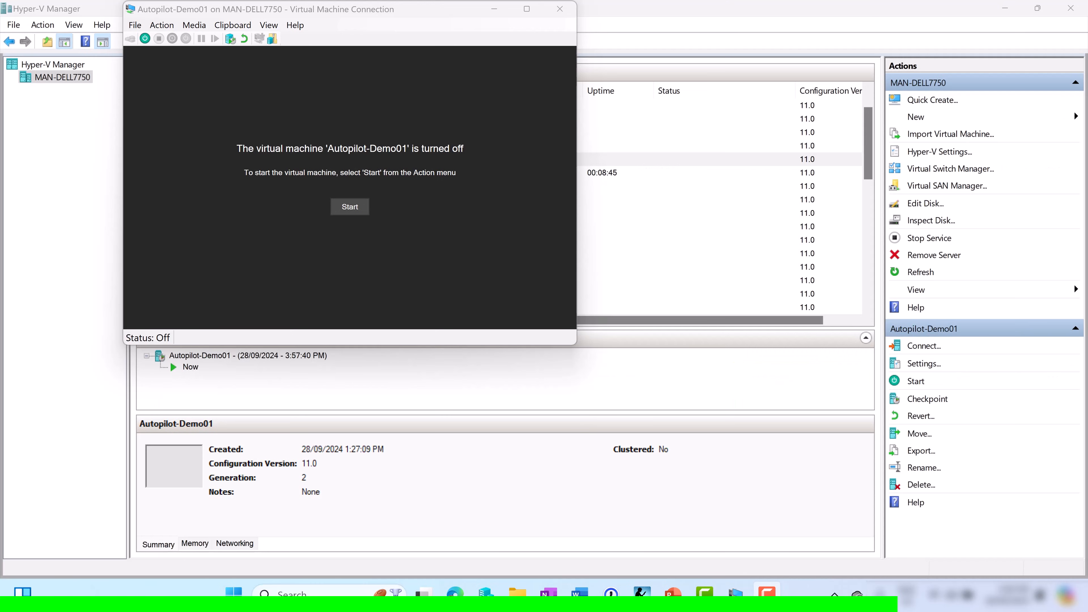
Power on the Autopilot-Demo01 virtual machine from its connection window
click(400, 210)
click(352, 208)
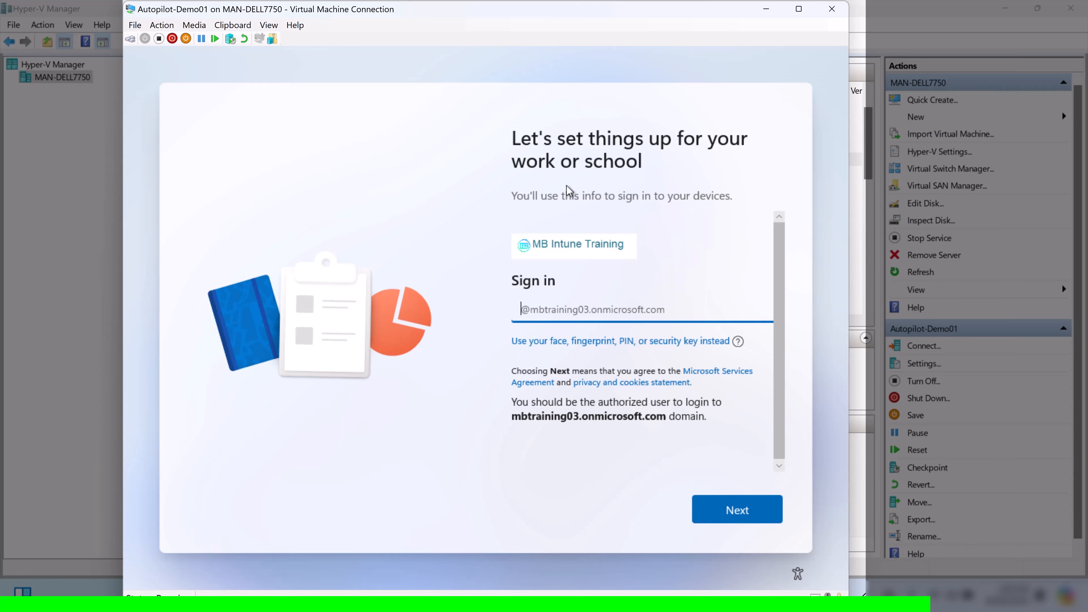
Sign in at the work-or-school page with the test user's account name and password
text(testuser1@)
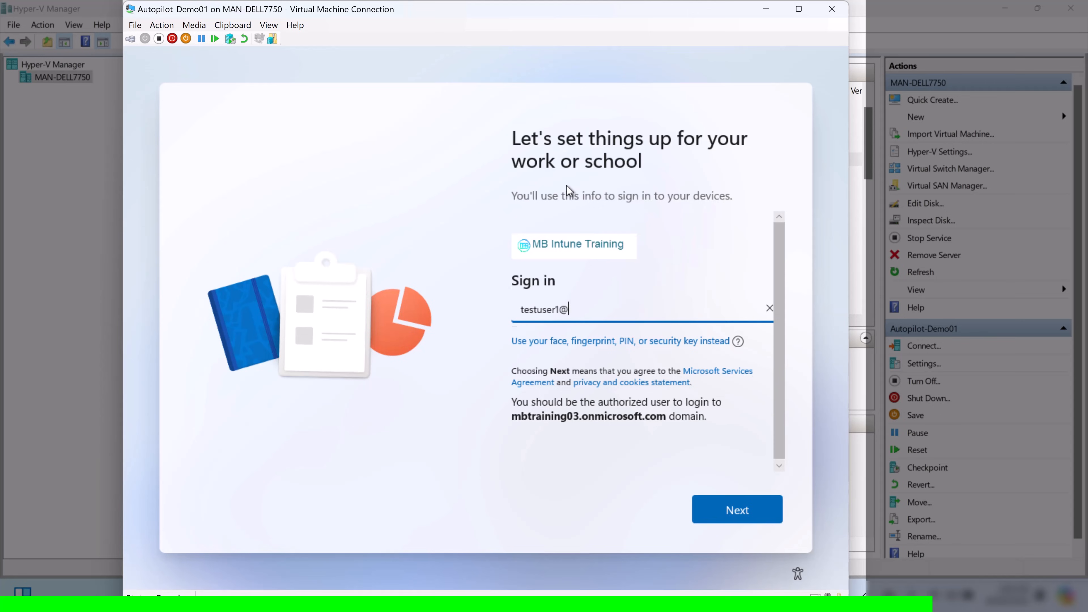
key(Return)
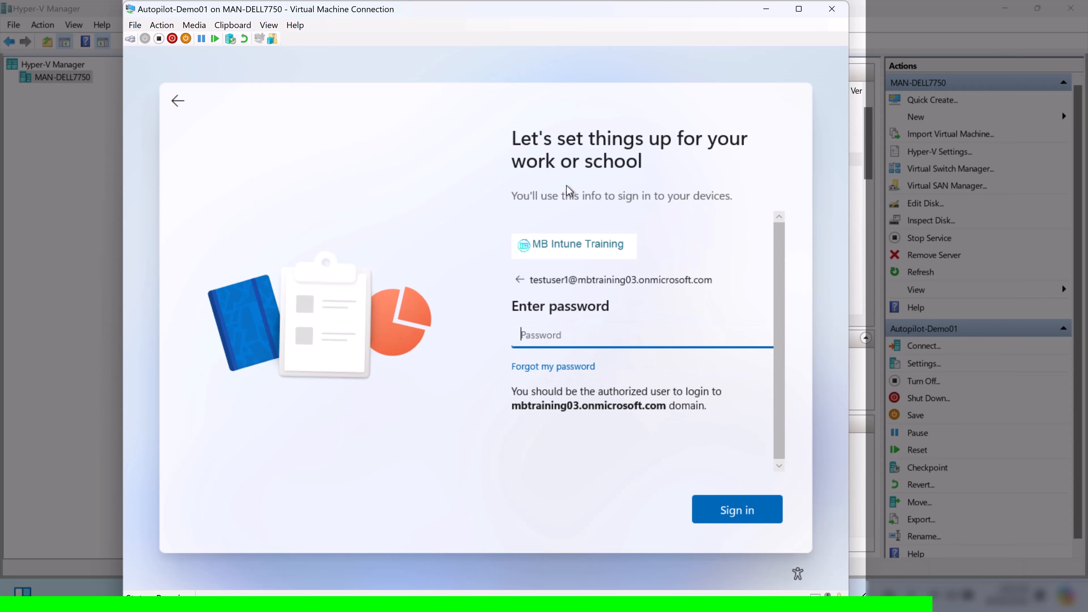
text(******)
key(BackSpace)
key(BackSpace)
key(BackSpace)
key(BackSpace)
key(BackSpace)
key(BackSpace)
text(************)
key(Return)
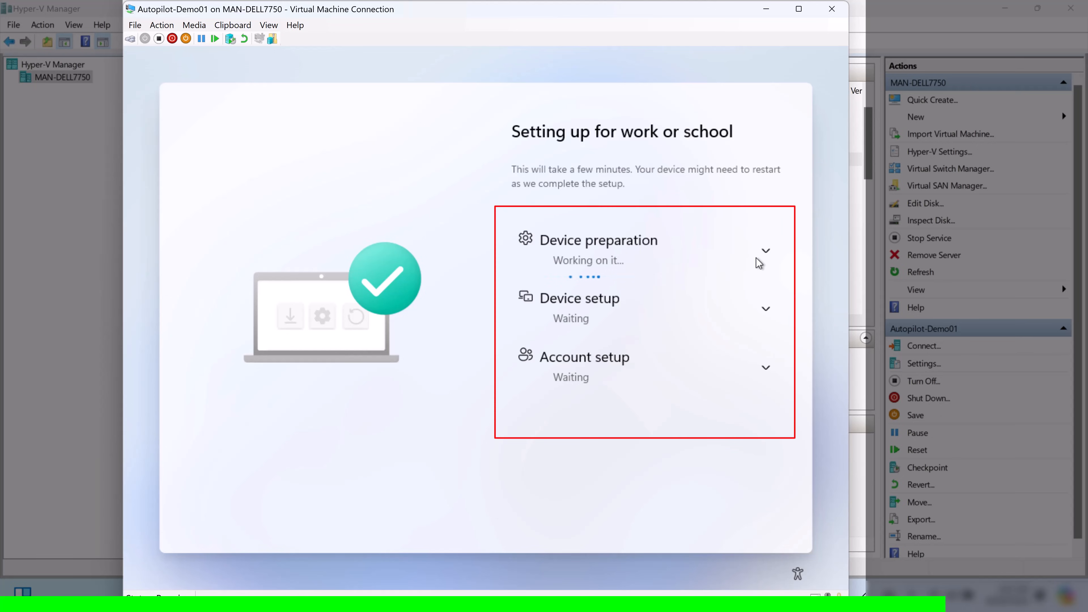
click(766, 252)
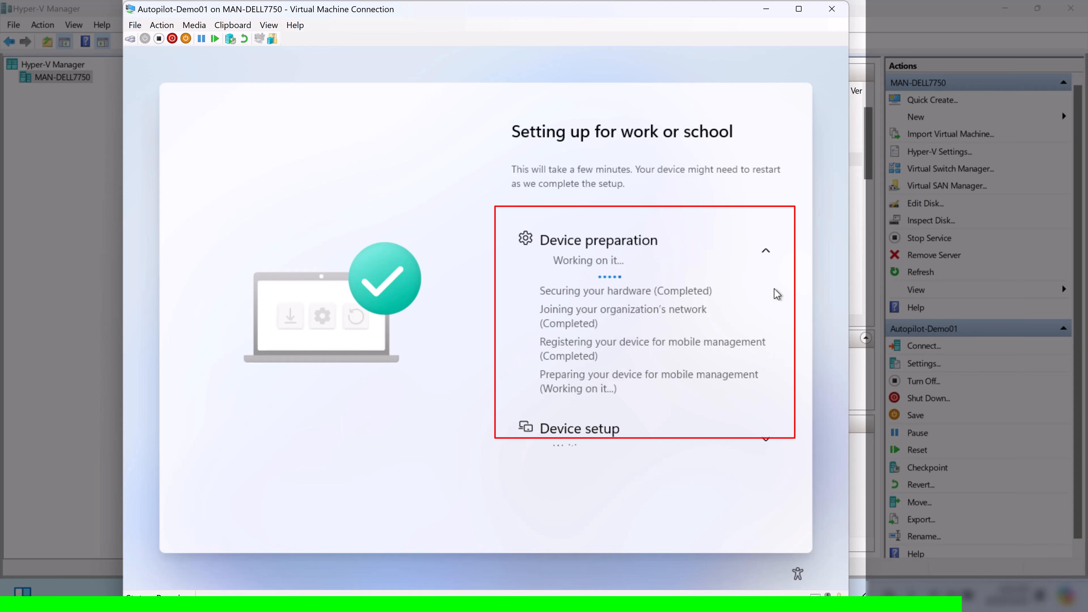
click(774, 288)
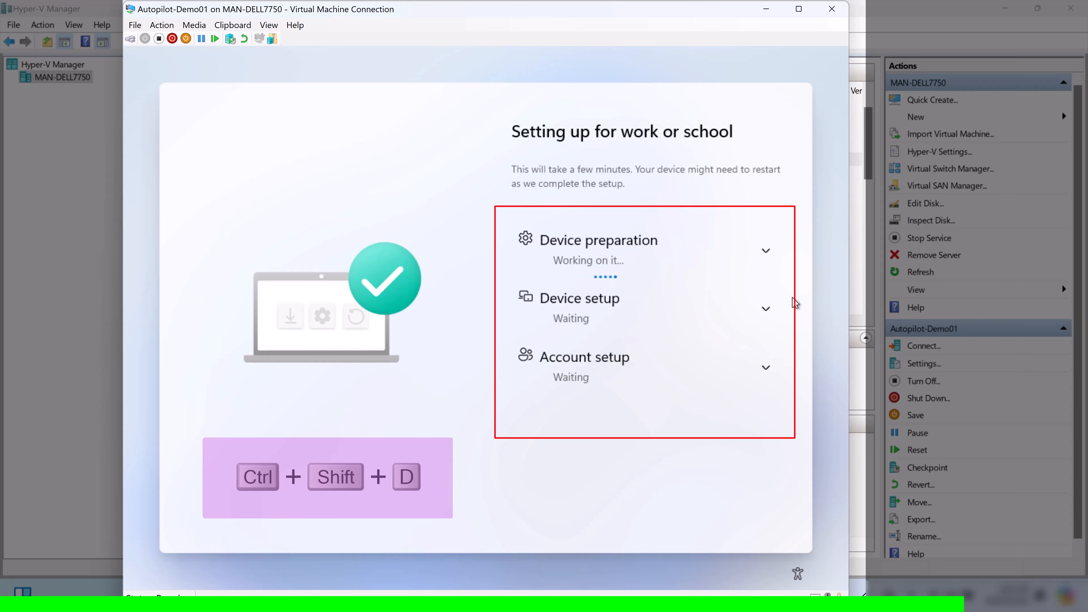
key(ctrl+shift+d)
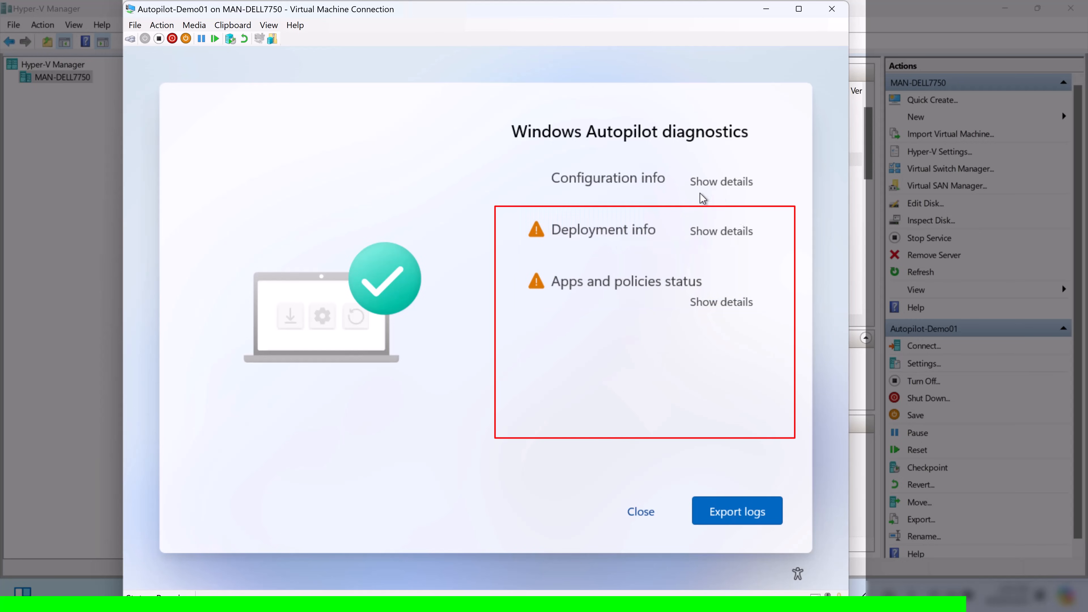
click(720, 193)
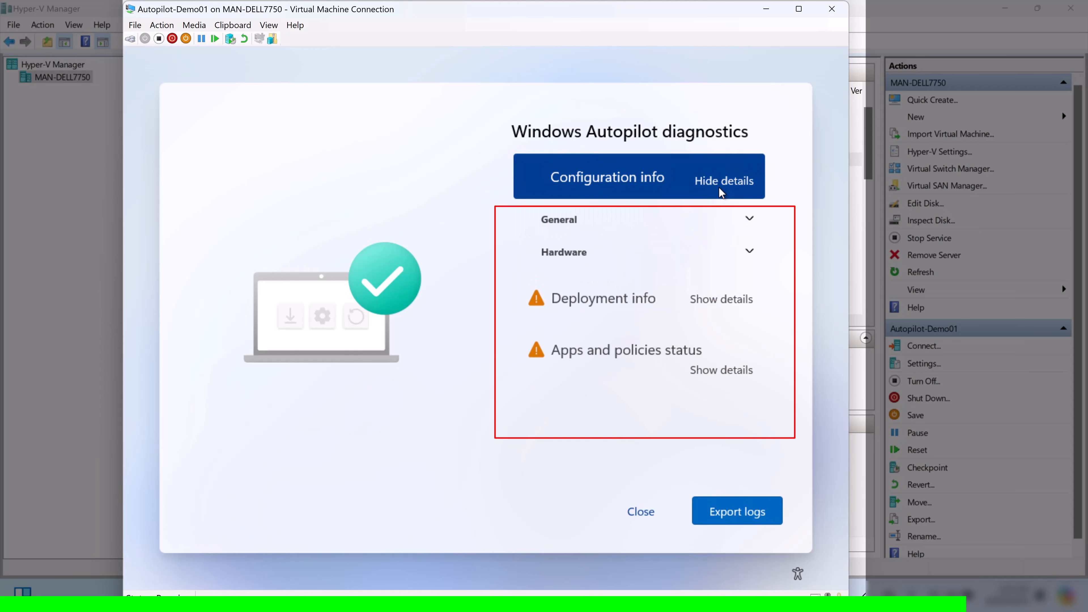
click(738, 307)
scroll(732, 405, down, 8)
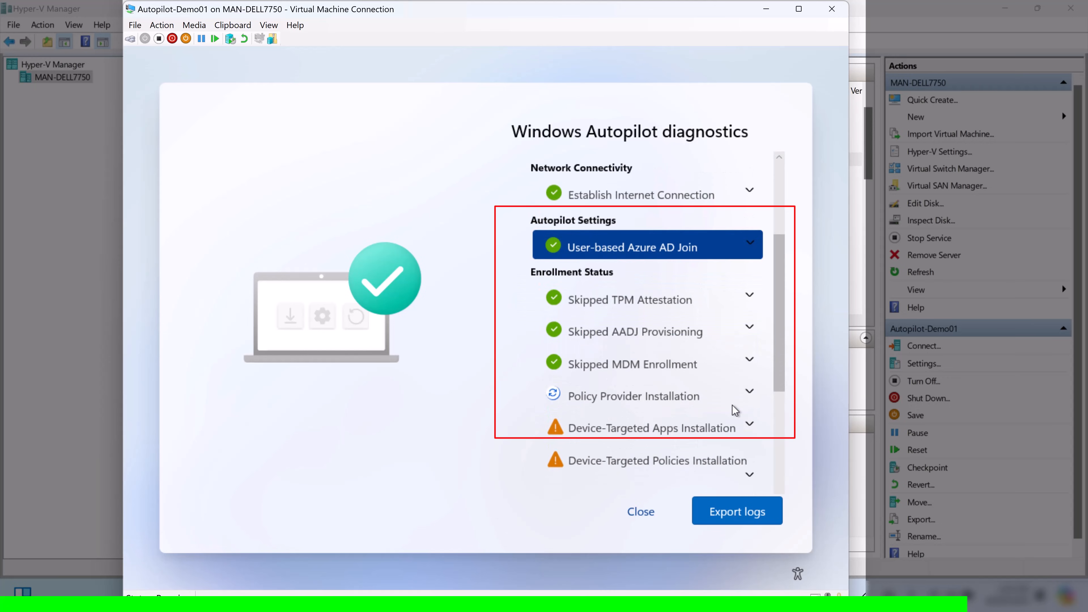
scroll(733, 405, down, 2)
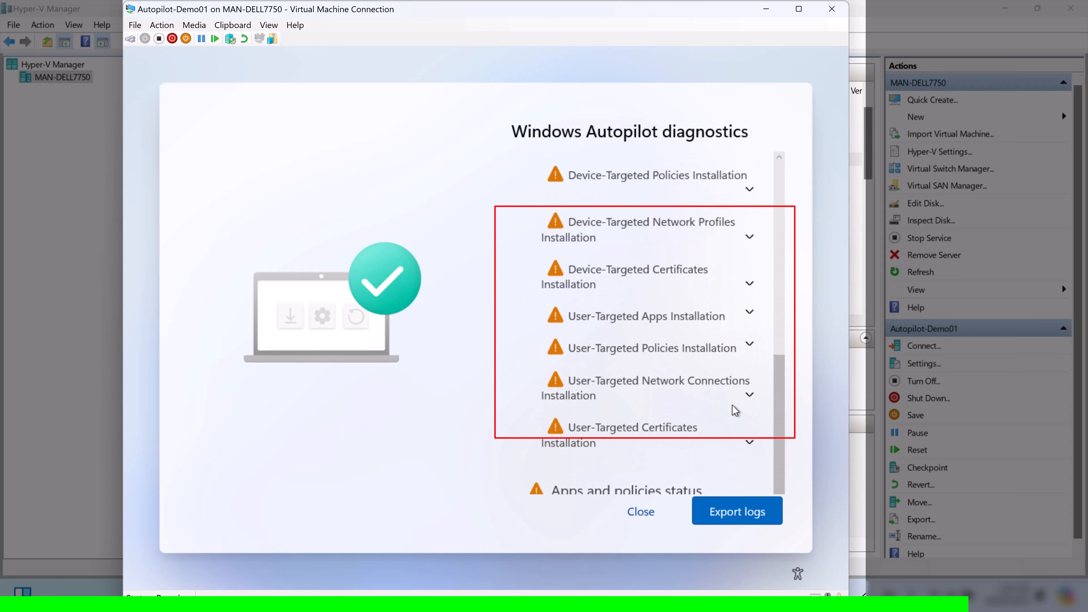
click(640, 513)
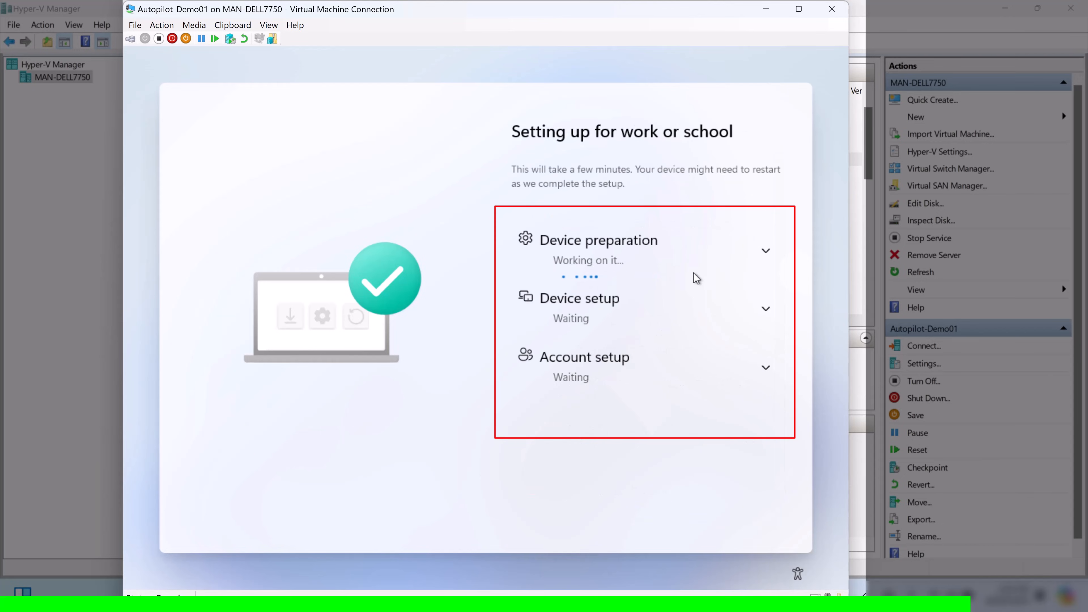
Expand and collapse the Device preparation and Device setup progress details while setup finishes
click(766, 253)
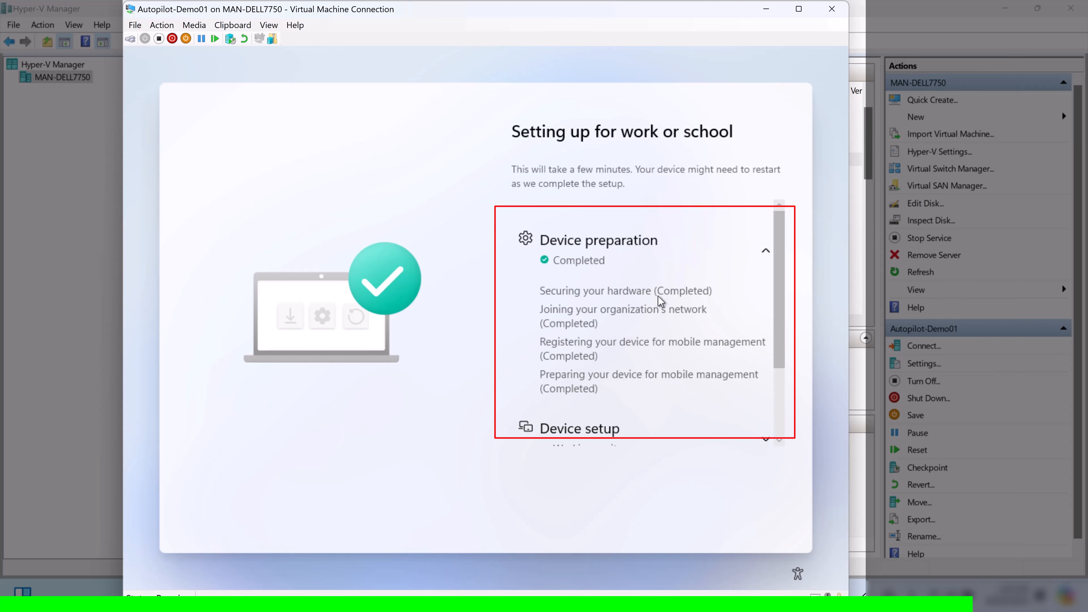
click(767, 253)
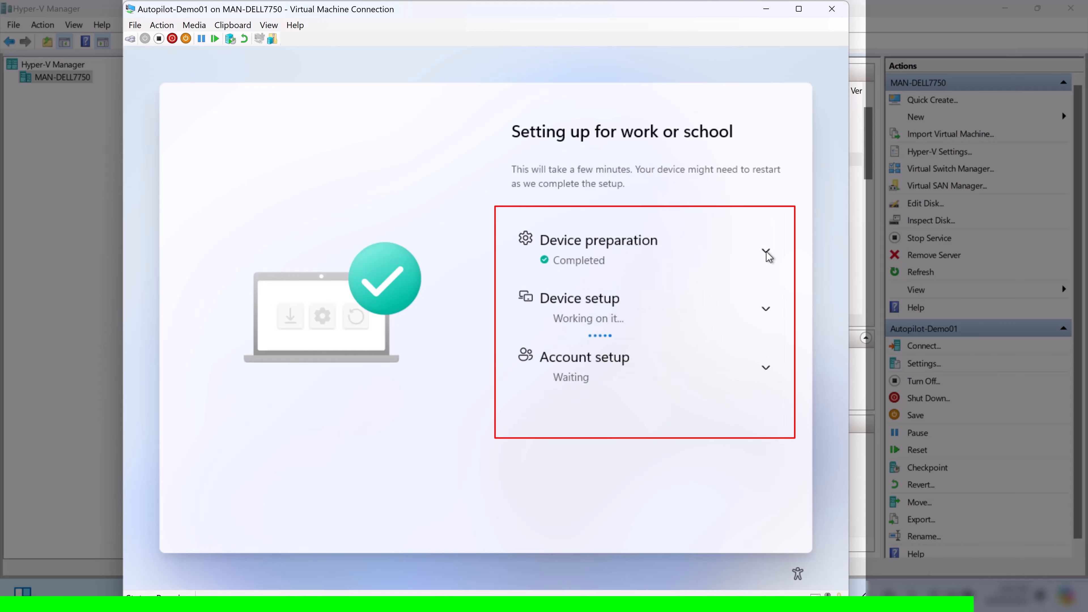
click(767, 307)
scroll(744, 332, down, 2)
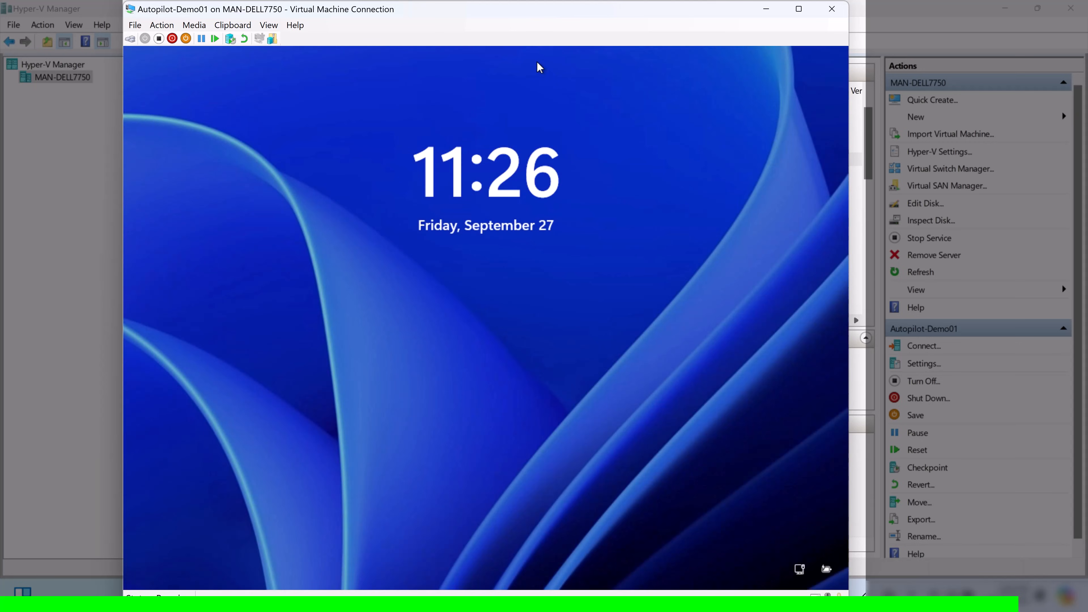
Sign in from the lock screen as Other user with the test user's work e-mail and password
click(538, 63)
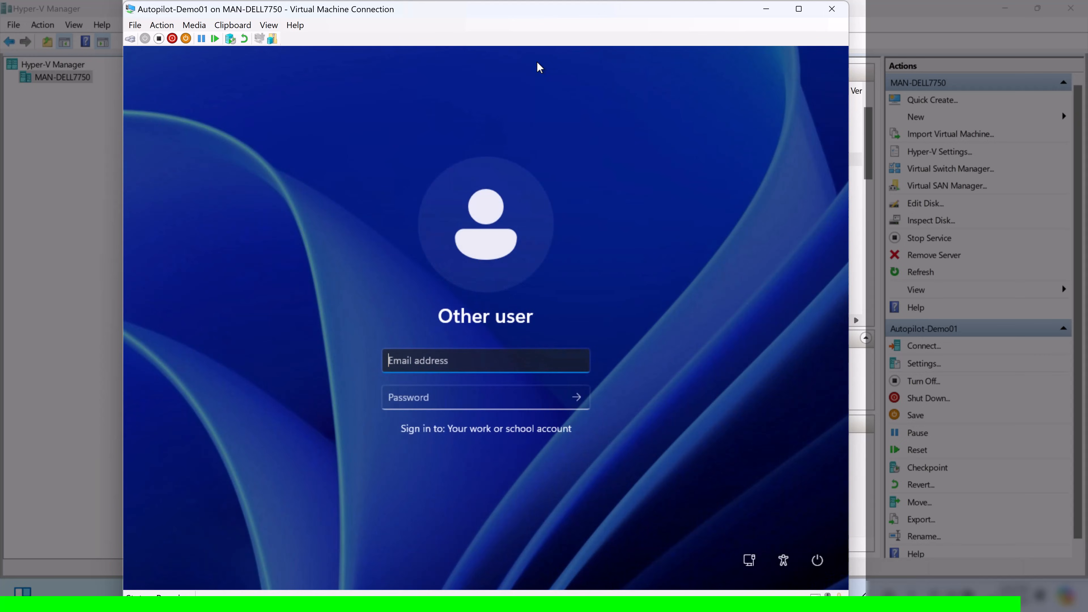
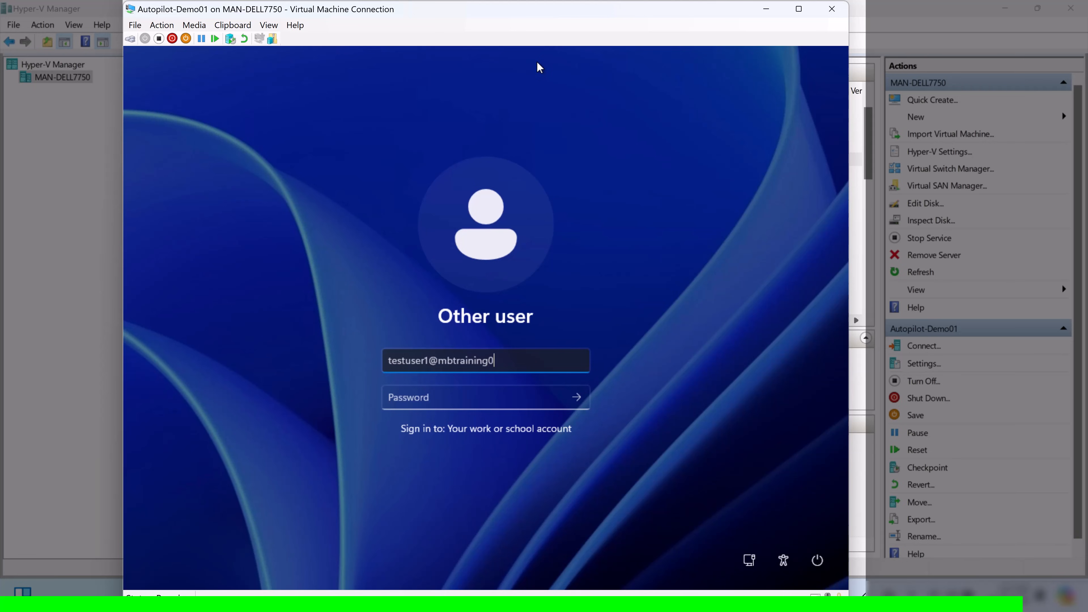
key(Tab)
text(●●●●●●●●●●●)
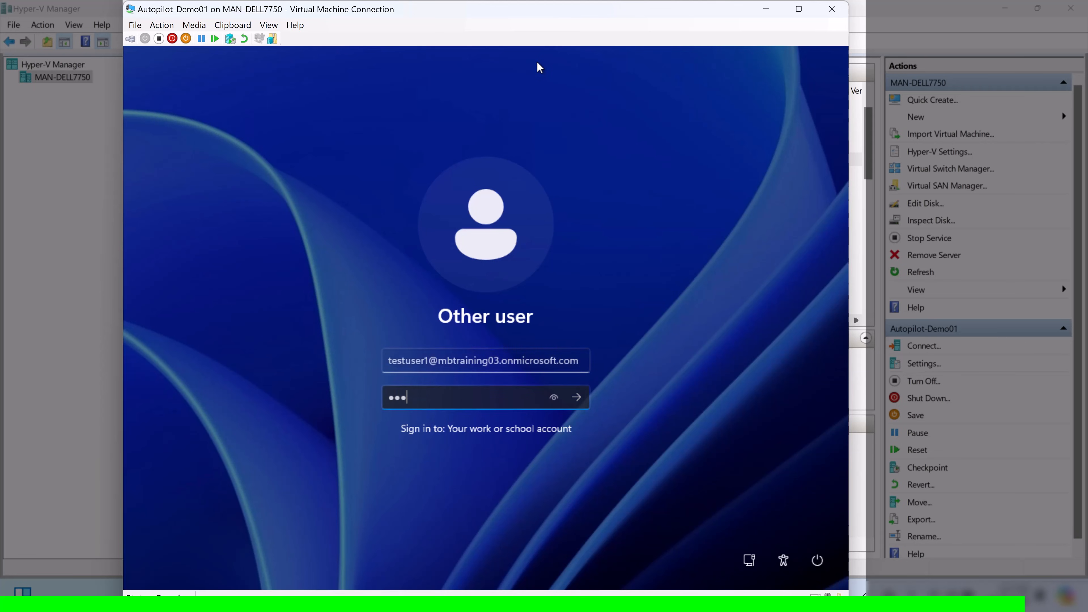
key(Return)
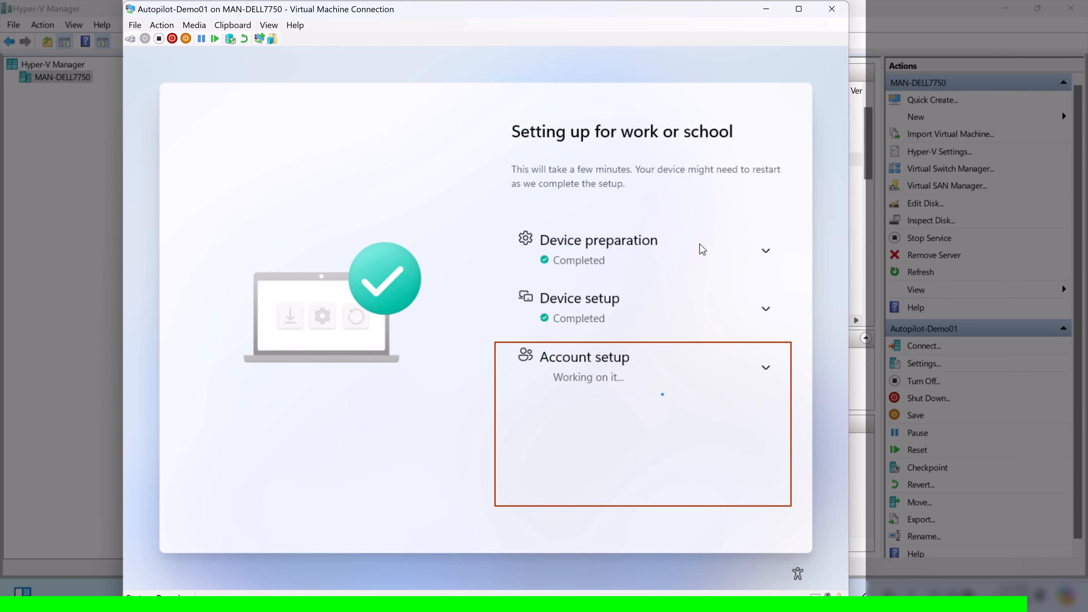
Expand Account setup, review its sub-steps, and wait until the Windows Hello prompt appears
click(766, 374)
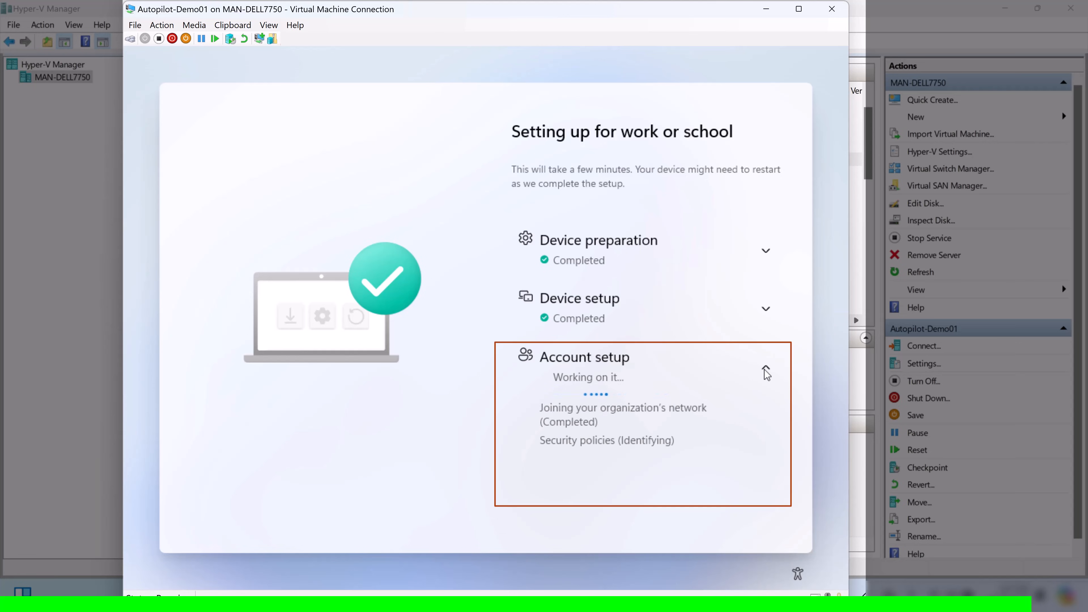
scroll(767, 375, down, 2)
scroll(725, 379, down, 1)
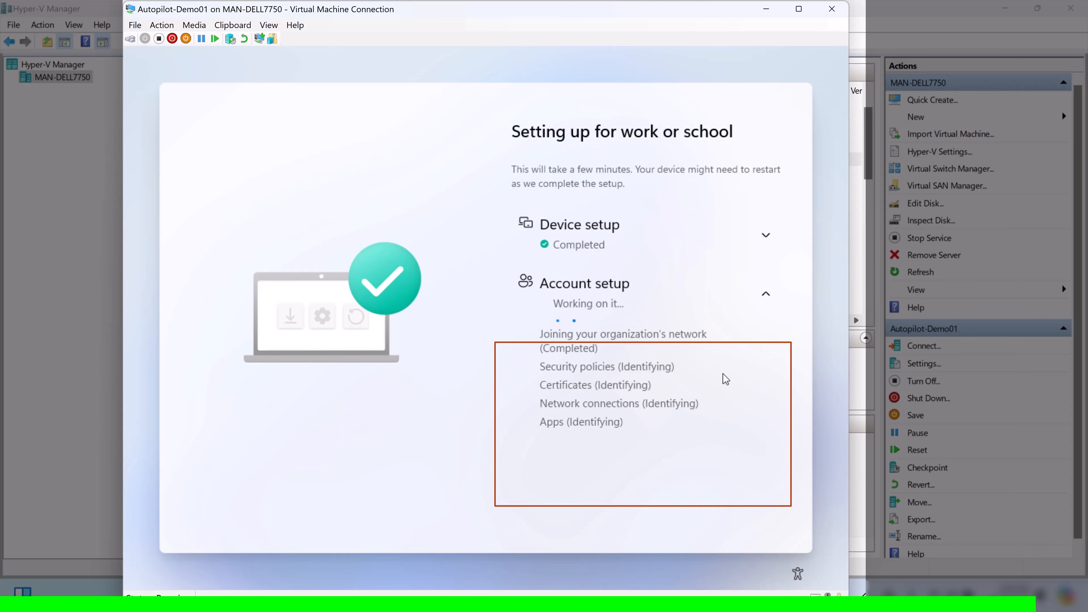
scroll(726, 379, down, 1)
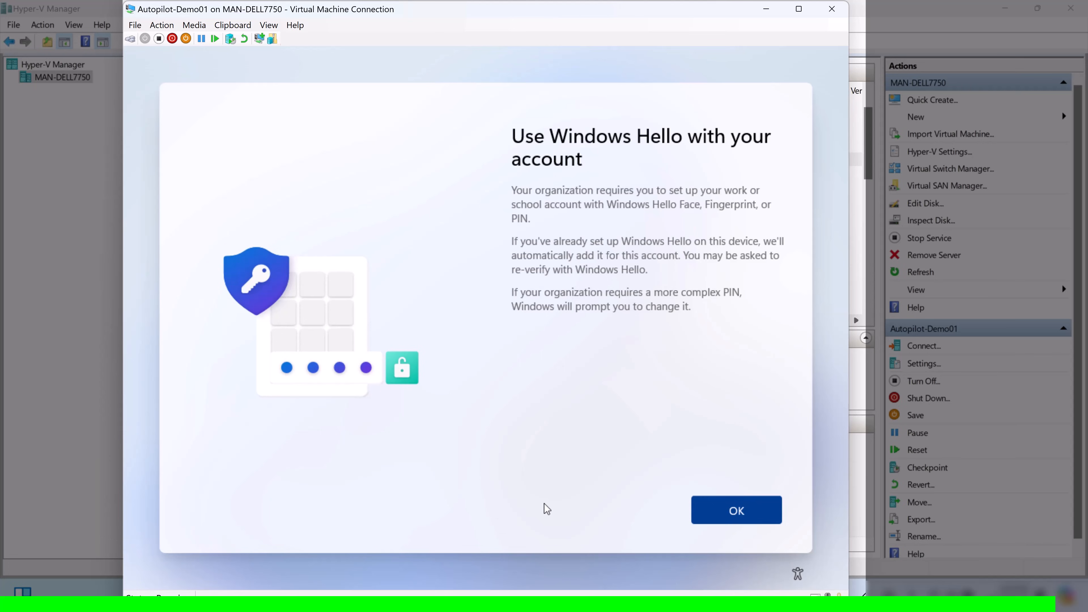
Accept Windows Hello, dismiss the Action Required sign-in, and skip PIN setup to reach the desktop
click(724, 520)
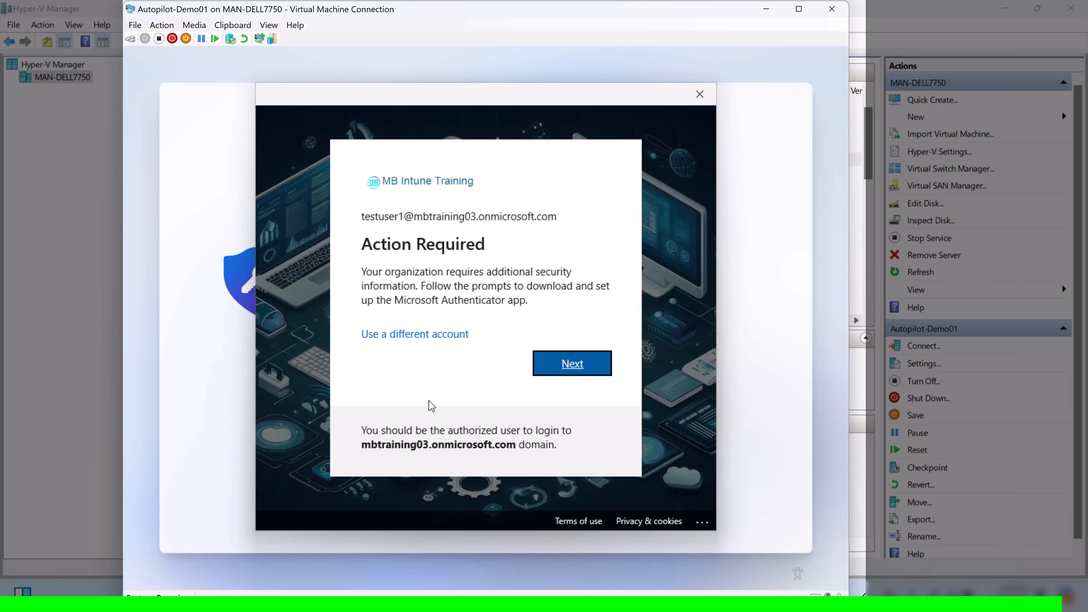
click(698, 96)
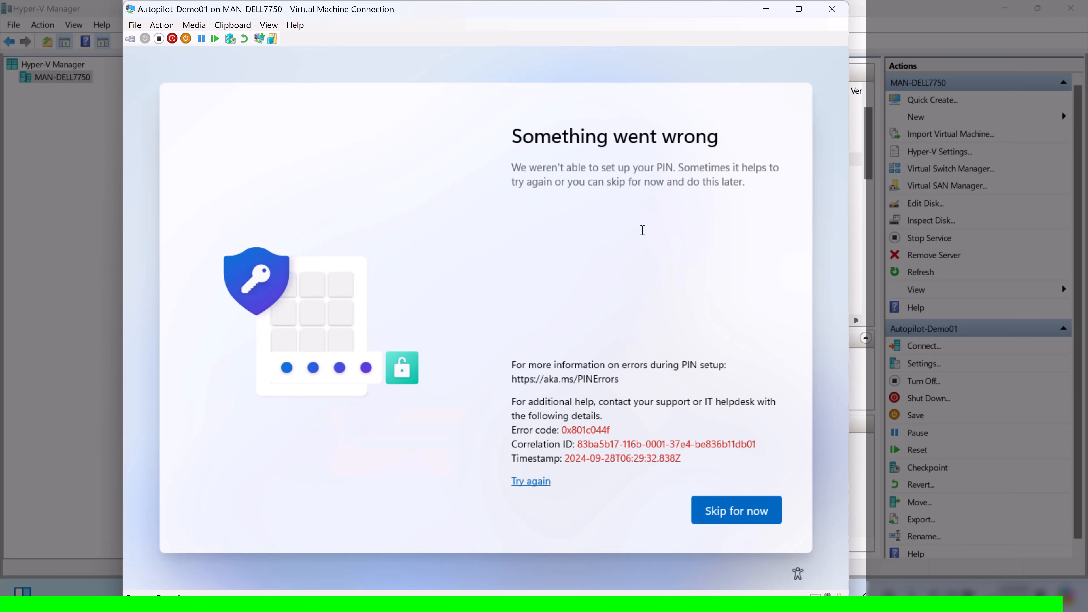
click(697, 515)
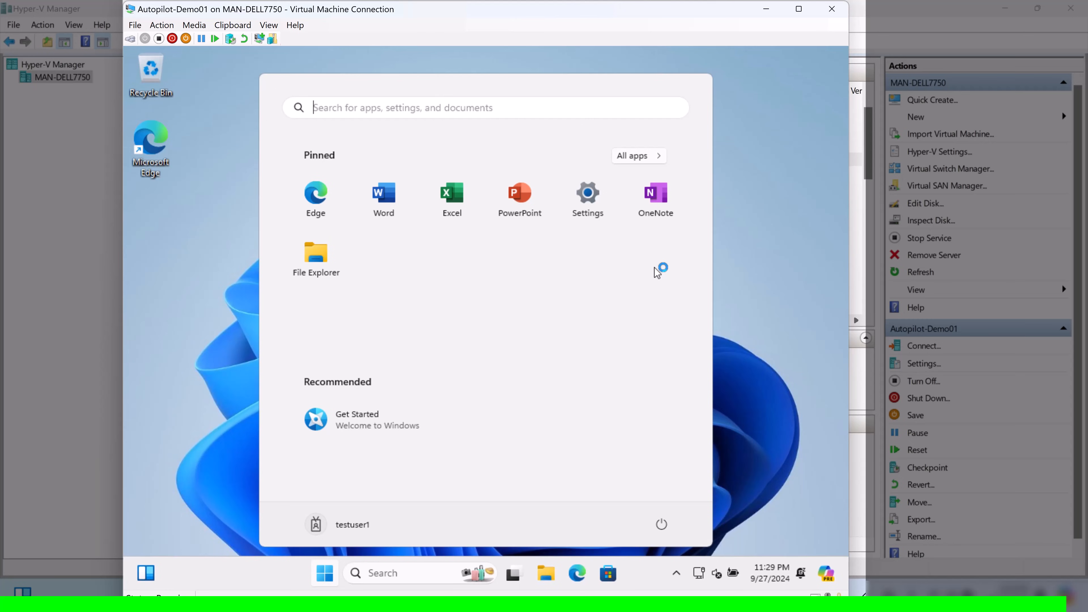
Run hostname in a command prompt to confirm the computer name is AULT-83228827
key(super+r)
key(Return)
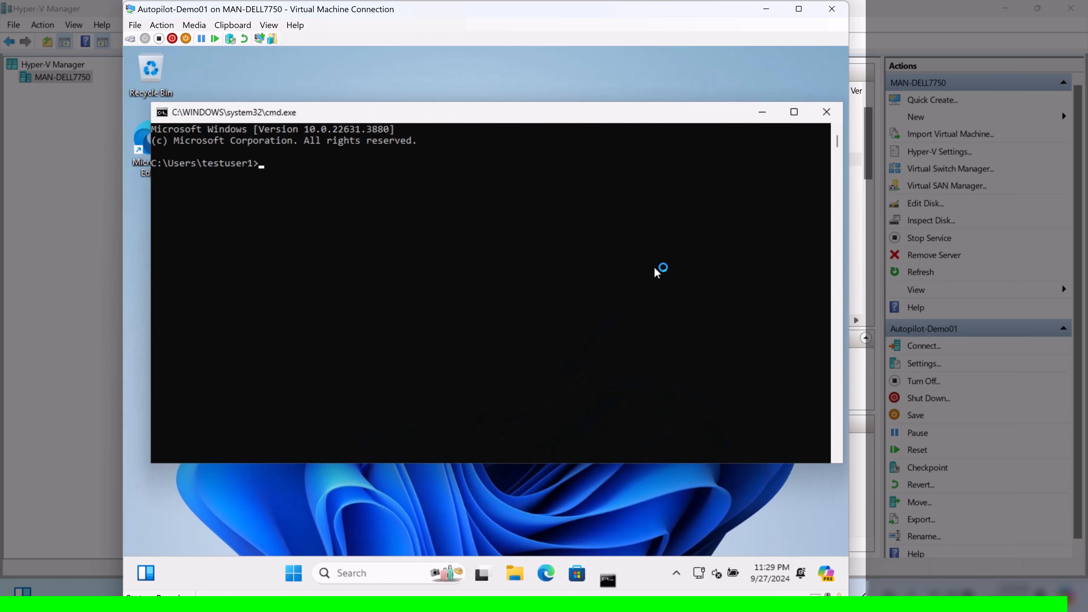
text(hostname)
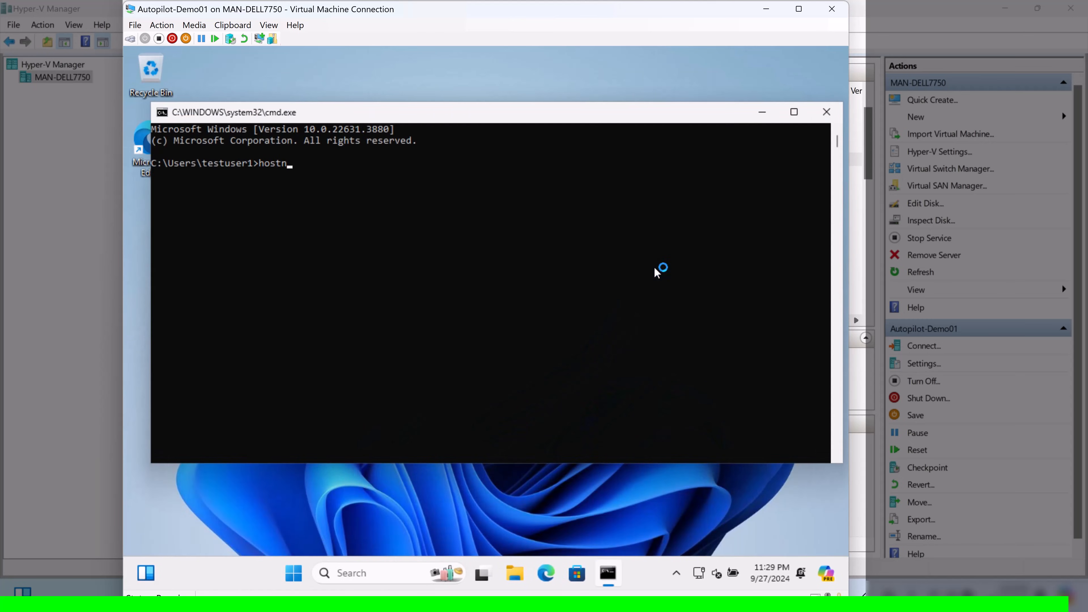
key(Return)
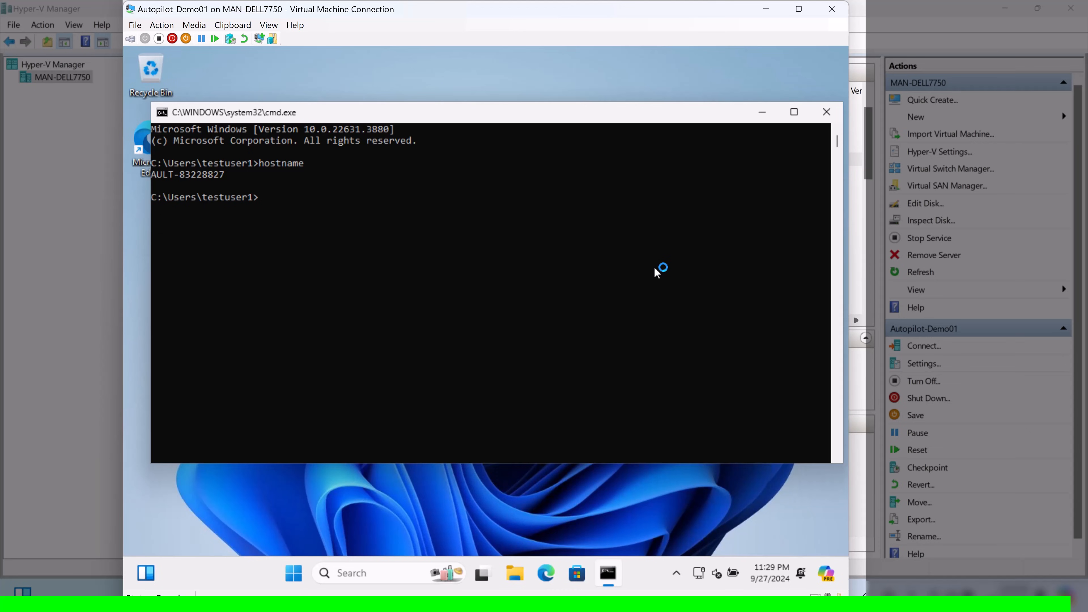
Try running Command Prompt as administrator from Start, then cancel the UAC elevation request
click(296, 580)
text(cmd)
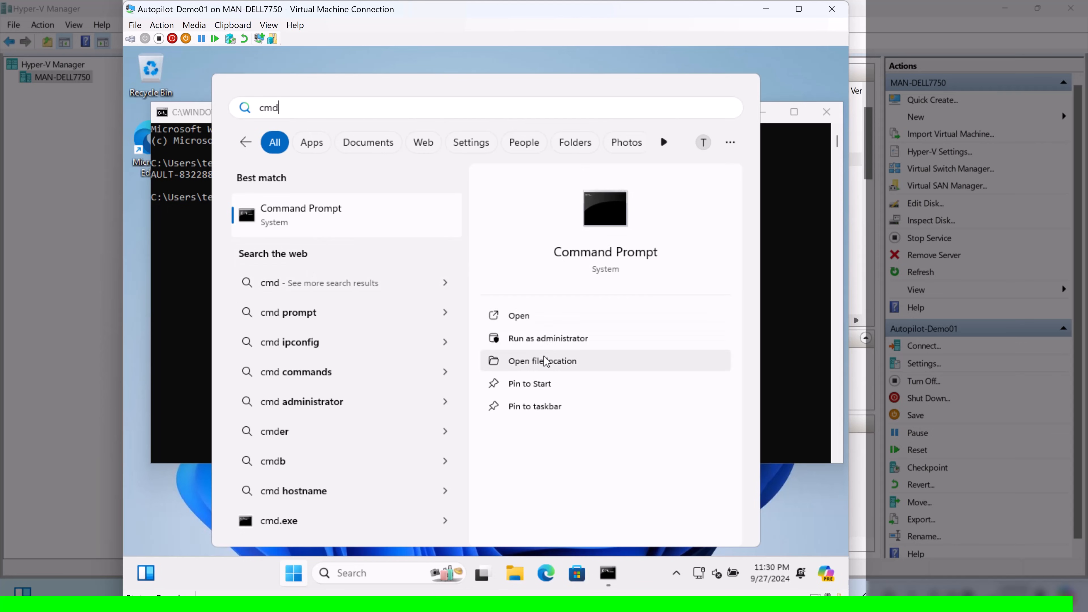
click(551, 346)
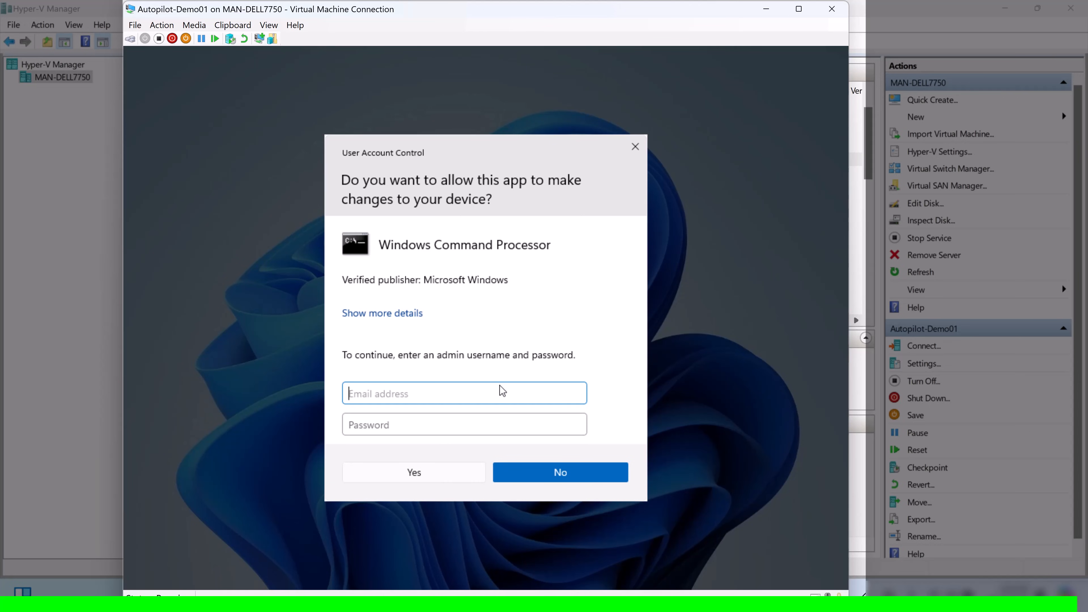
click(635, 148)
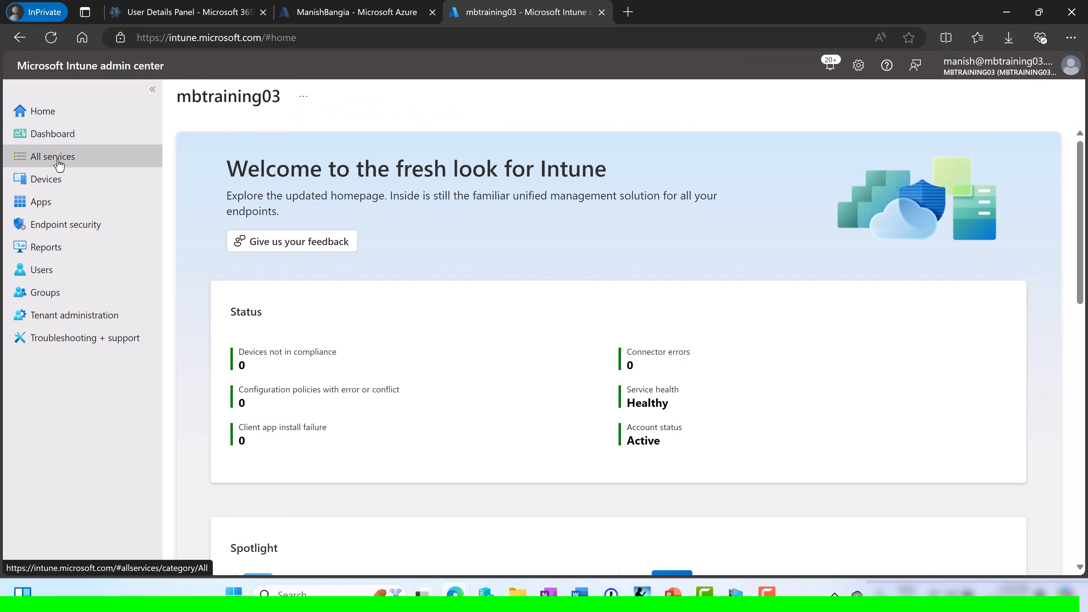
Show Intune's Windows devices list with a wider Device name column, revealing AULT-83228827
click(48, 180)
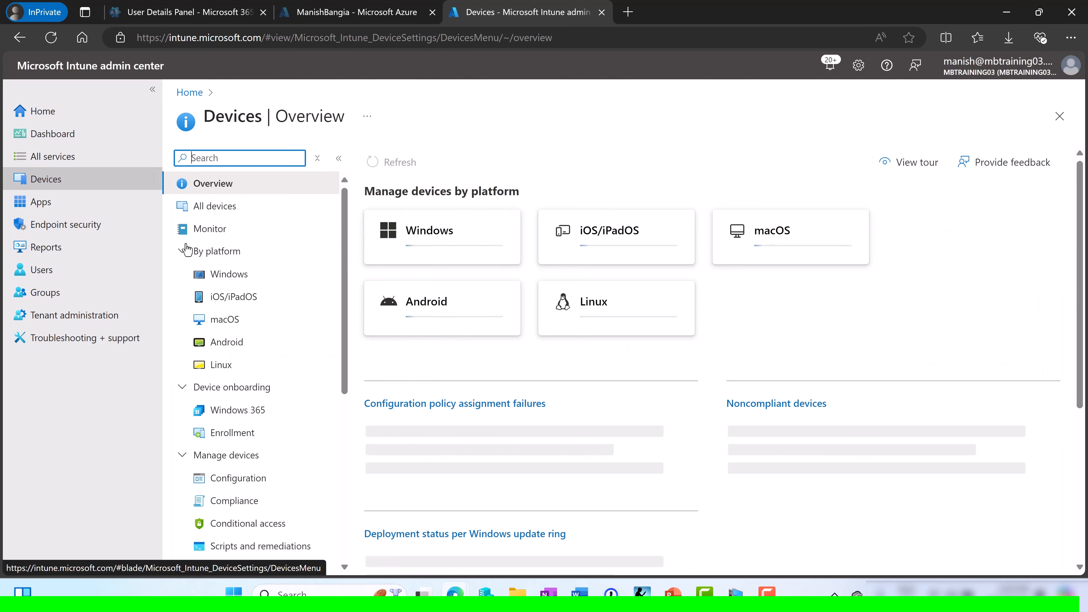
click(228, 275)
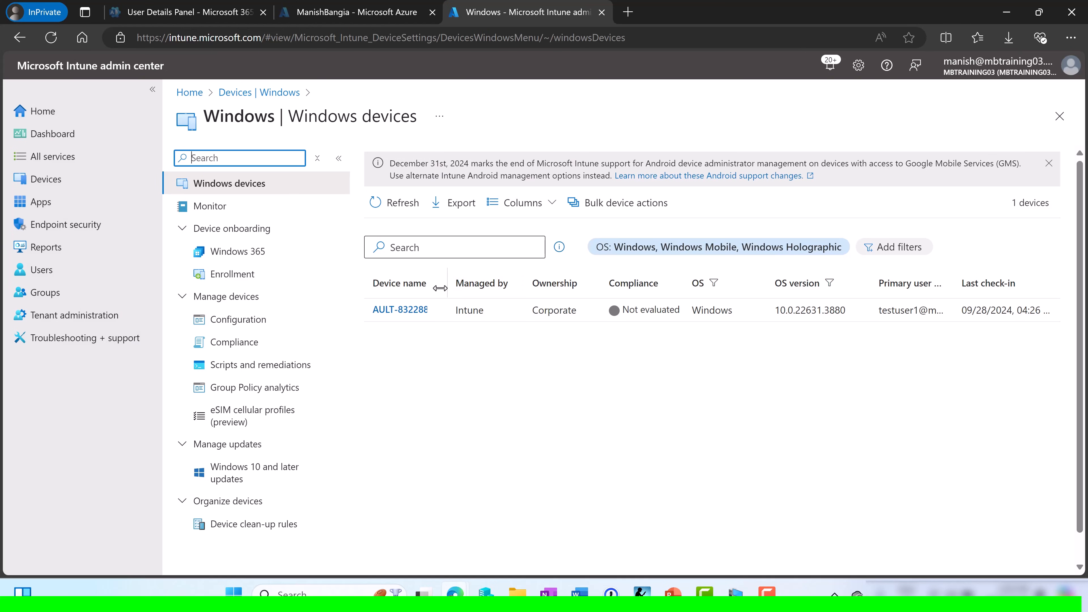
drag(447, 283, 498, 281)
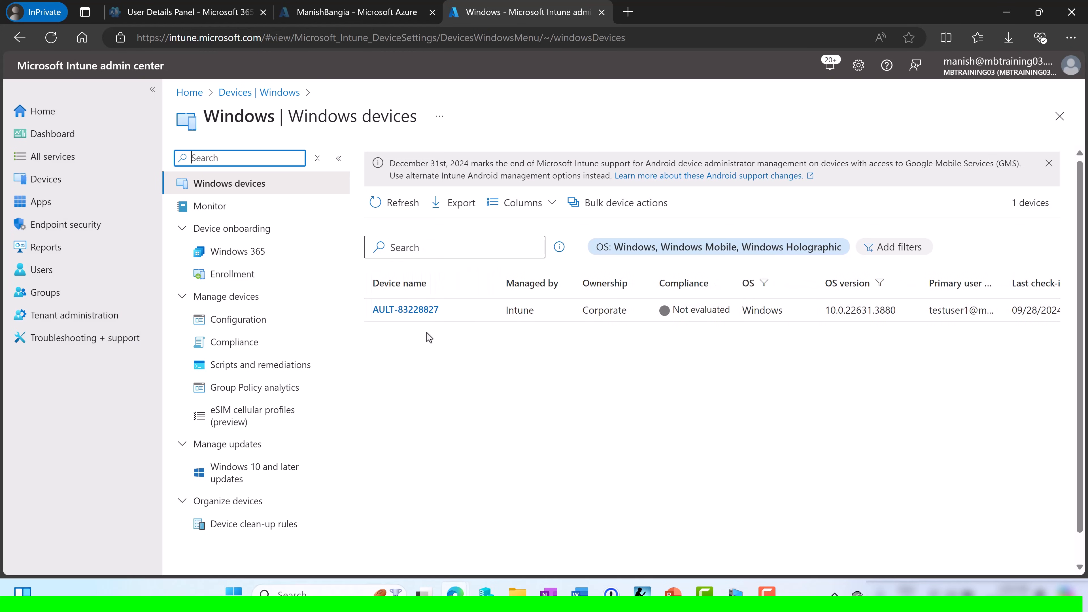